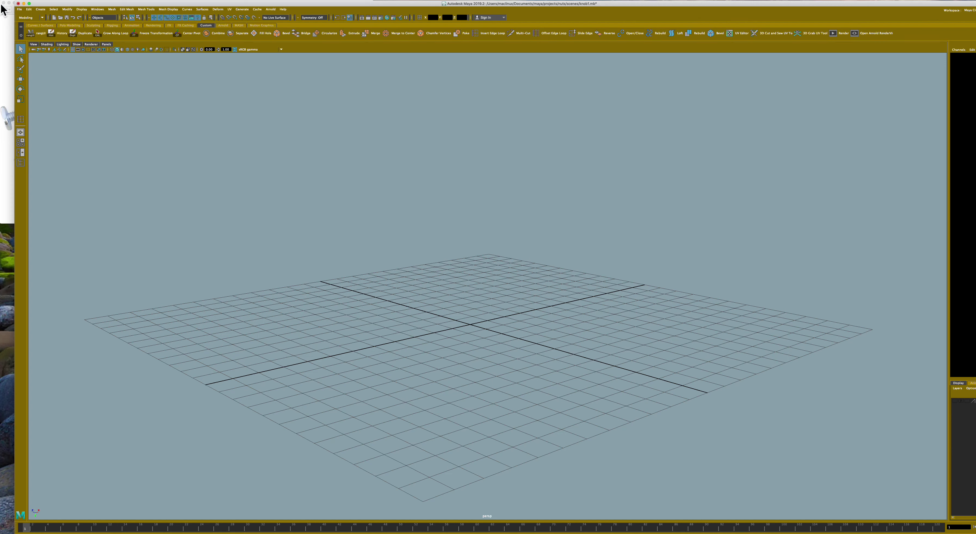
Create a polygon gear, pGear1, at the grid origin from the Gear options.
{"action": "left_click", "coordinate": [40, 9]}
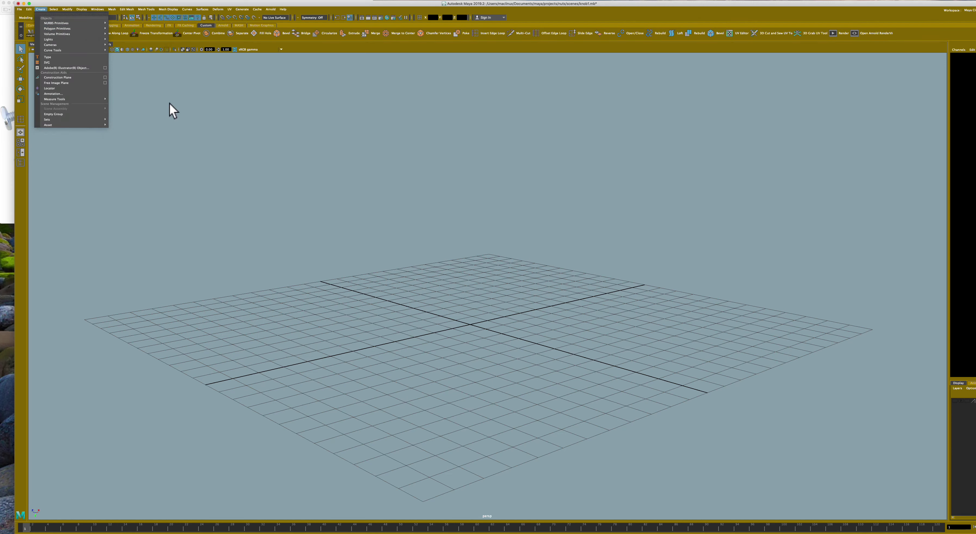
{"action": "mouse_move", "coordinate": [58, 28]}
{"action": "left_click", "coordinate": [162, 100]}
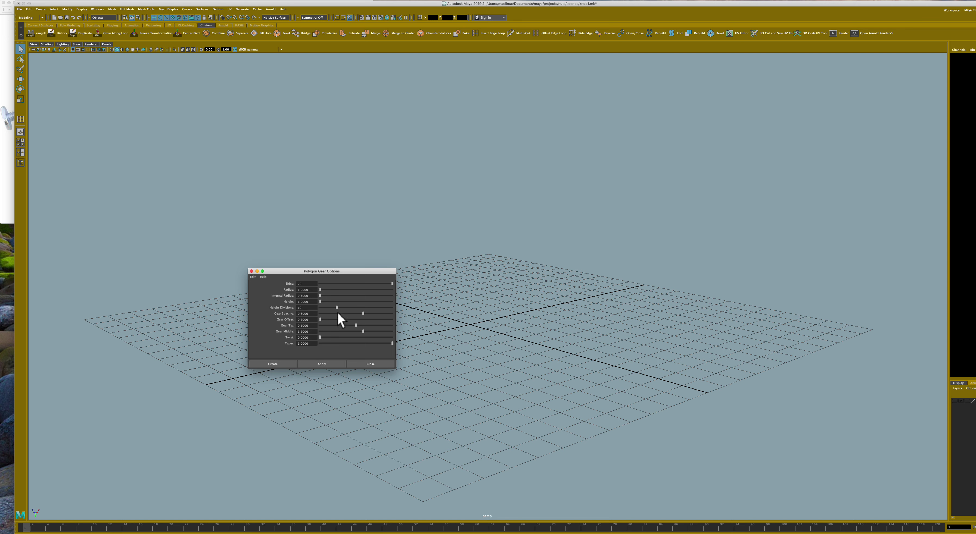
{"action": "left_click", "coordinate": [286, 366]}
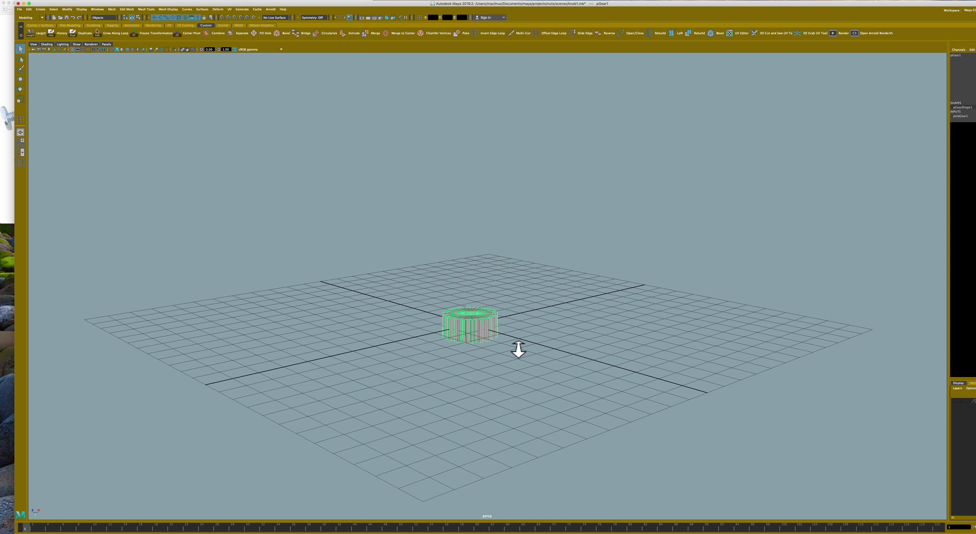
{"action": "scroll", "coordinate": [515, 345], "scroll_direction": "up", "scroll_amount": 3}
Set the polyGear1 input's Sides to 40 to double the gear's teeth.
{"action": "mouse_move", "coordinate": [526, 347]}
{"action": "left_mouse_down", "text": "alt"}
{"action": "mouse_move", "coordinate": [524, 360]}
{"action": "mouse_move", "coordinate": [503, 353]}
{"action": "left_mouse_up", "text": "alt"}
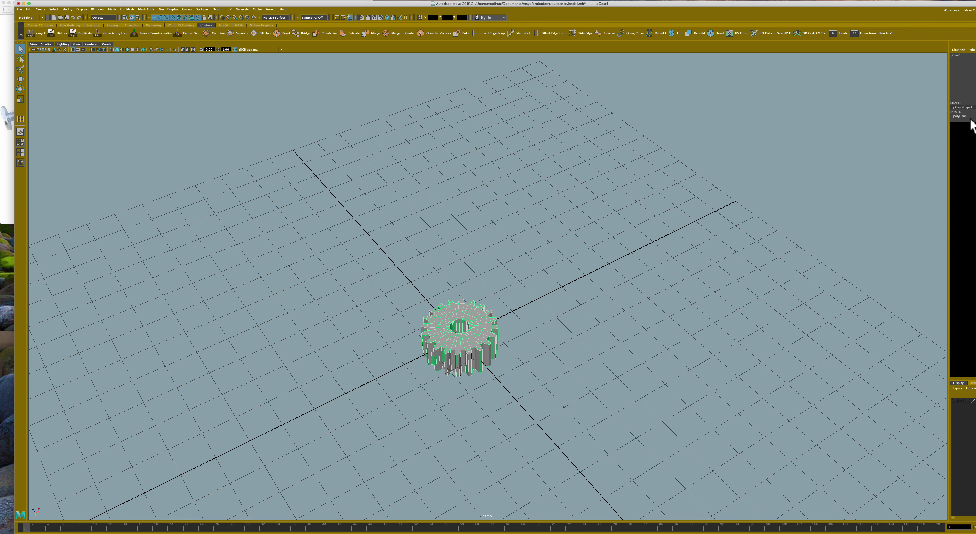
{"action": "left_click", "coordinate": [970, 118]}
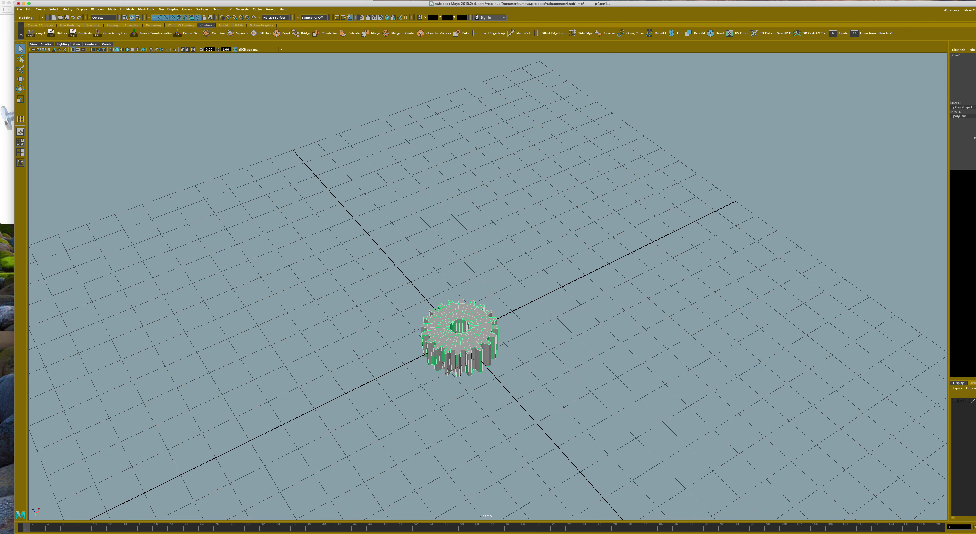
{"action": "type", "text": "40"}
{"action": "key", "text": "Return"}
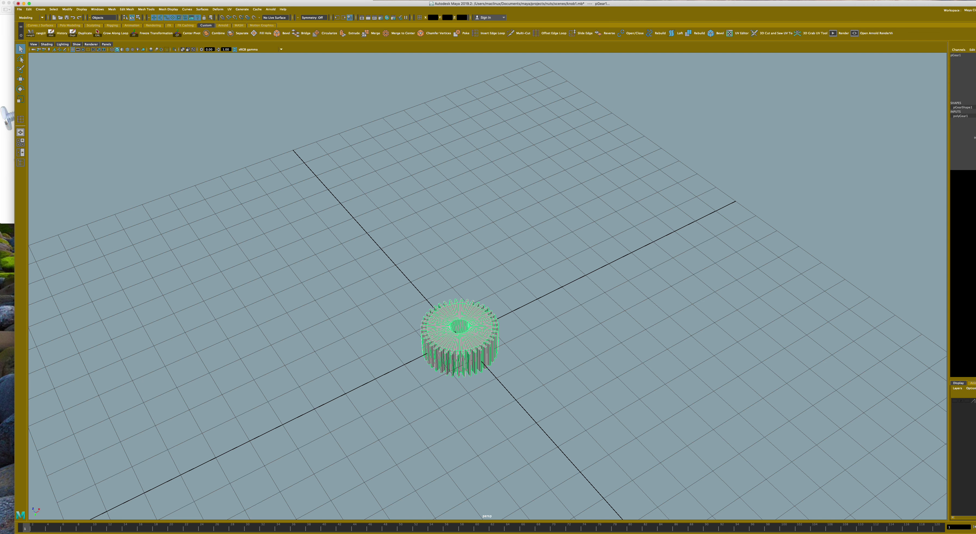
{"action": "left_click", "coordinate": [617, 348]}
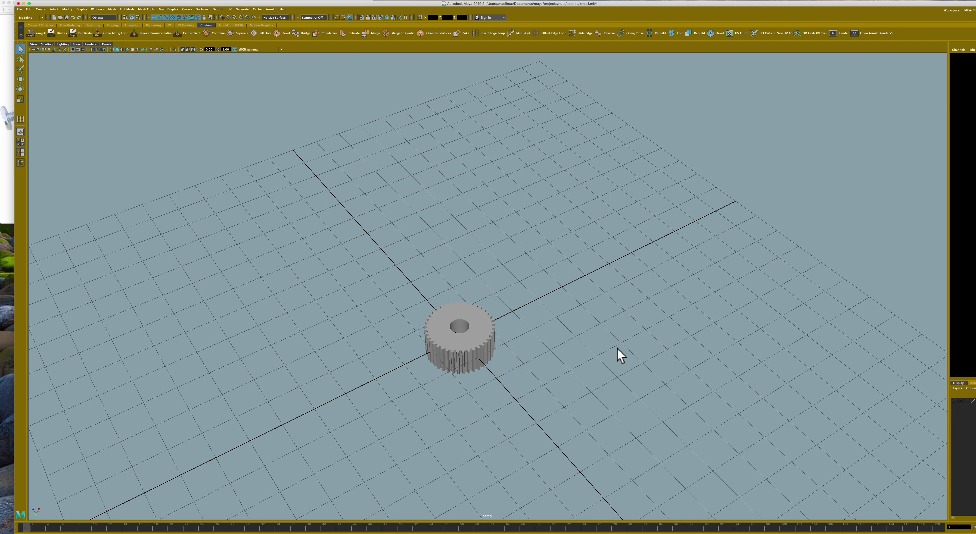
{"action": "left_click", "coordinate": [492, 338]}
{"action": "left_click_drag", "start_coordinate": [502, 342], "coordinate": [500, 333], "text": "alt"}
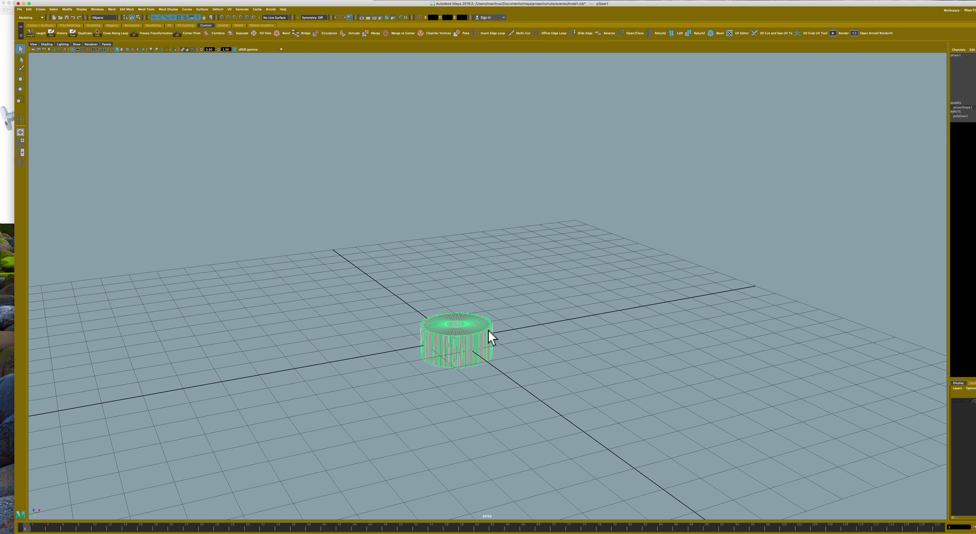
Scale the gear along Y into a tall toothed column.
{"action": "key", "text": "r"}
{"action": "left_click_drag", "start_coordinate": [465, 369], "coordinate": [469, 429]}
{"action": "scroll", "coordinate": [563, 312], "scroll_direction": "up", "scroll_amount": 1}
{"action": "scroll", "coordinate": [563, 313], "scroll_direction": "up", "scroll_amount": 4}
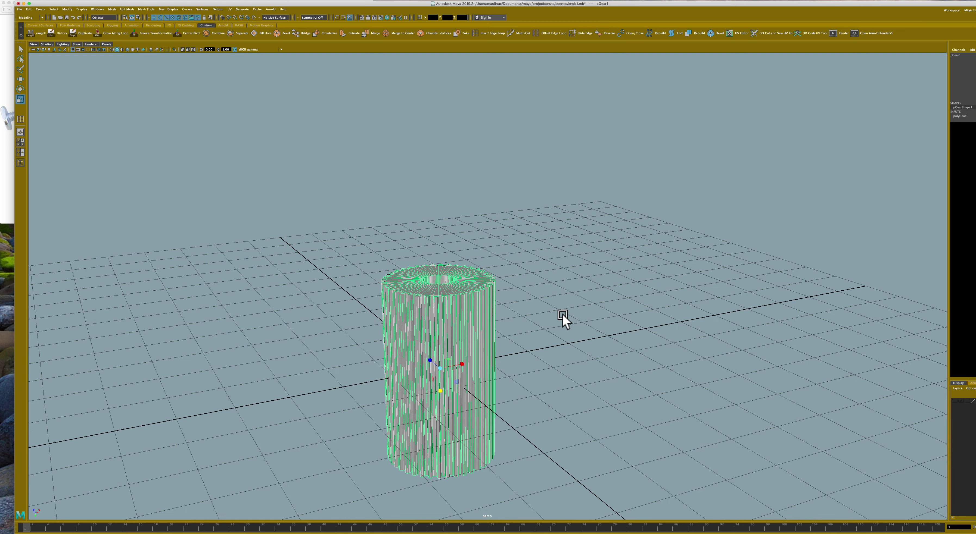
{"action": "left_click_drag", "start_coordinate": [557, 318], "coordinate": [555, 335], "text": "alt"}
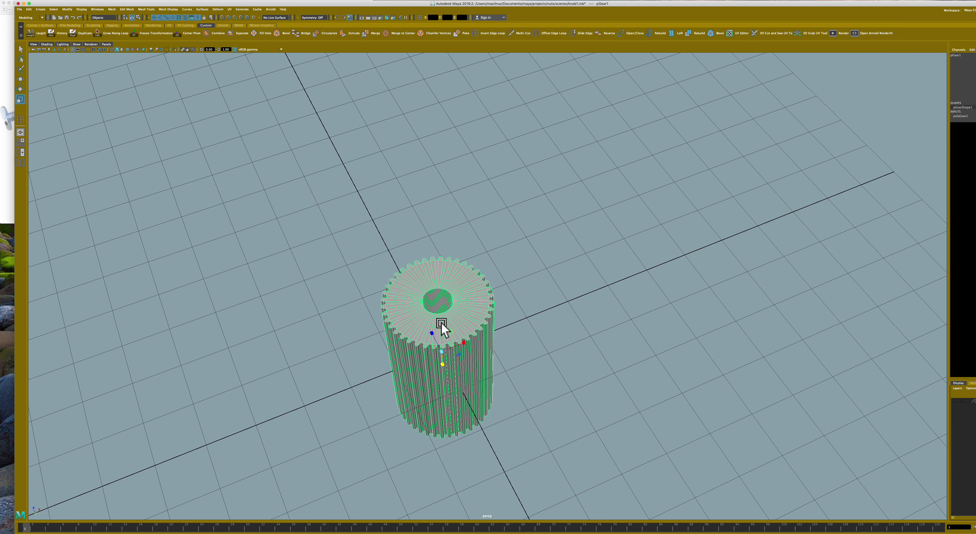
Reselect the gear and switch to component editing with F8.
{"action": "right_click", "coordinate": [428, 319]}
{"action": "left_click", "coordinate": [452, 315]}
{"action": "left_click", "coordinate": [563, 338]}
{"action": "left_click", "coordinate": [426, 327]}
{"action": "key", "text": "F8"}
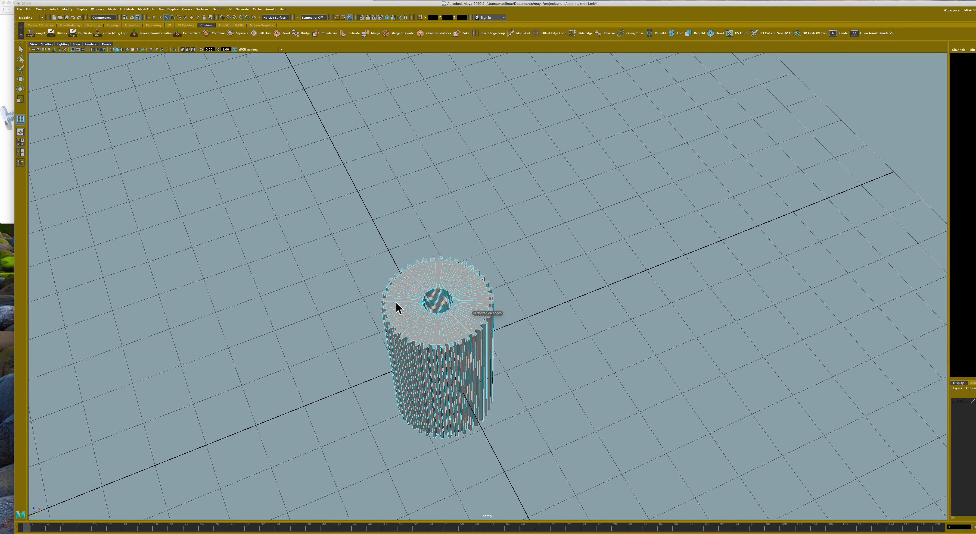
Insert two edge rings around the centre hole on the gear's top cap.
{"action": "left_click_drag", "start_coordinate": [394, 300], "coordinate": [396, 303]}
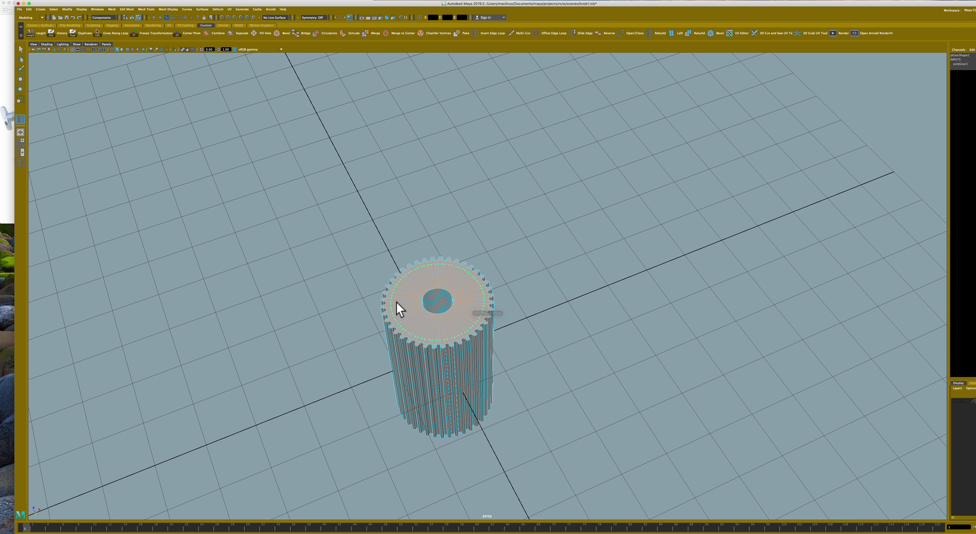
{"action": "left_click_drag", "start_coordinate": [397, 303], "coordinate": [397, 304]}
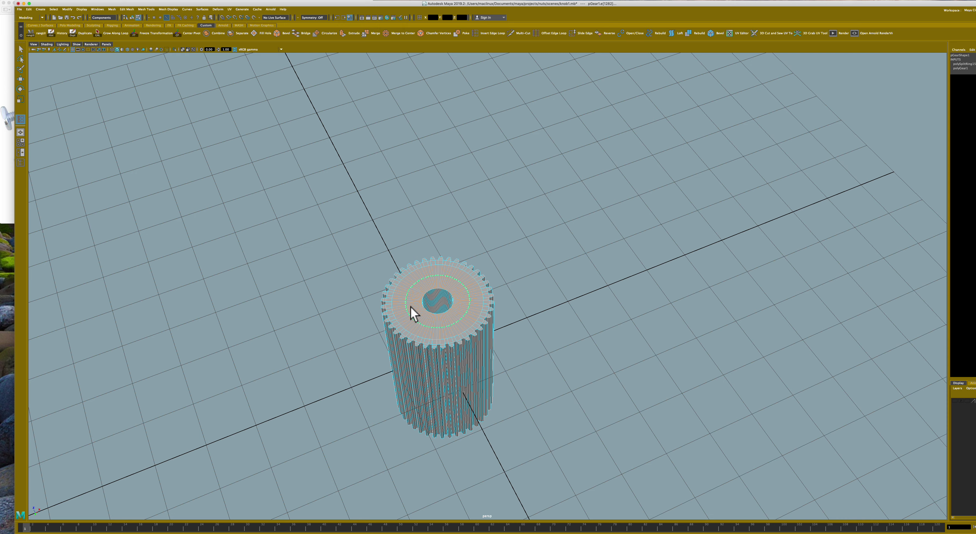
{"action": "left_click", "coordinate": [411, 307]}
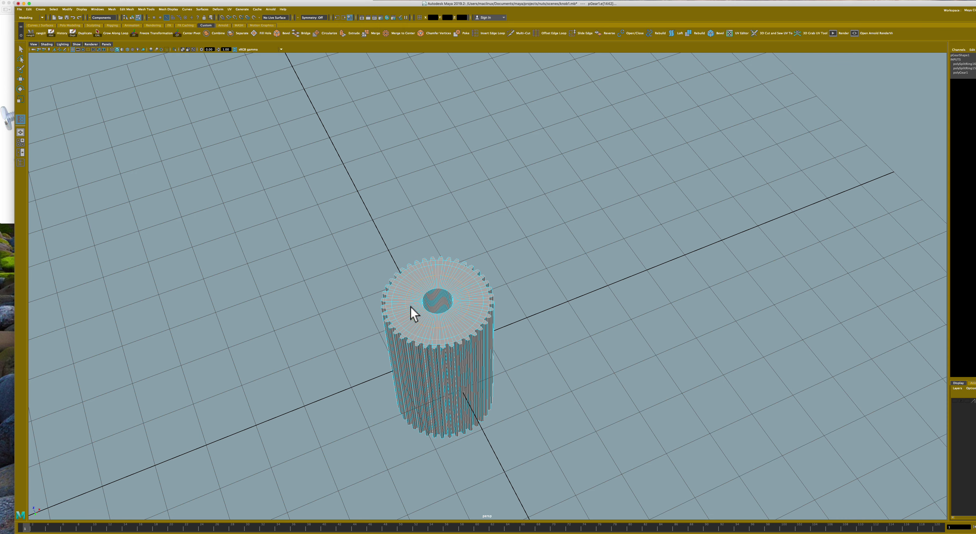
{"action": "left_click", "coordinate": [534, 314]}
{"action": "mouse_move", "coordinate": [534, 322]}
{"action": "left_mouse_down", "text": "alt"}
{"action": "mouse_move", "coordinate": [542, 331]}
{"action": "mouse_move", "coordinate": [544, 311]}
{"action": "mouse_move", "coordinate": [517, 285]}
{"action": "mouse_move", "coordinate": [516, 318]}
{"action": "left_mouse_up", "text": "alt"}
Select a ring of top-cap faces with Grow Along Loop and delete them.
{"action": "right_click", "coordinate": [395, 289]}
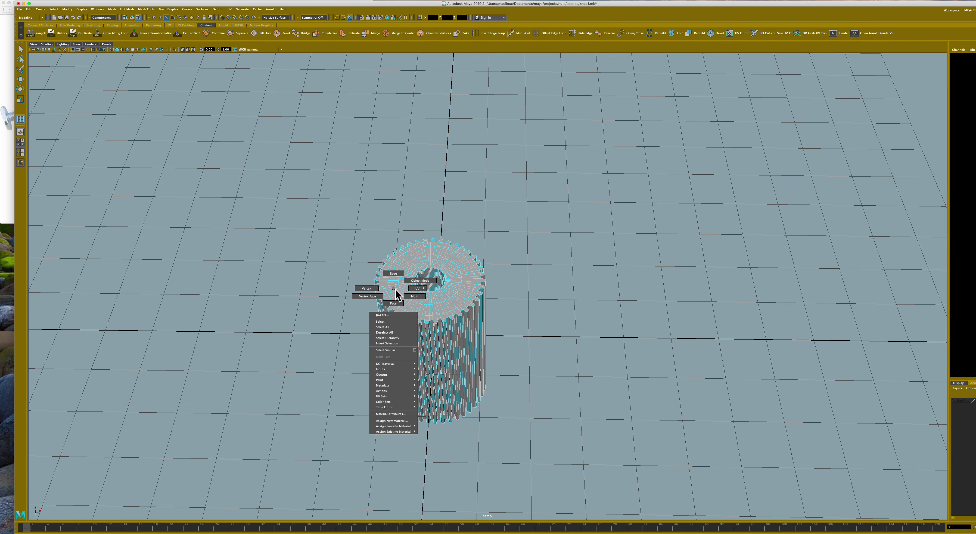
{"action": "left_click", "coordinate": [412, 281]}
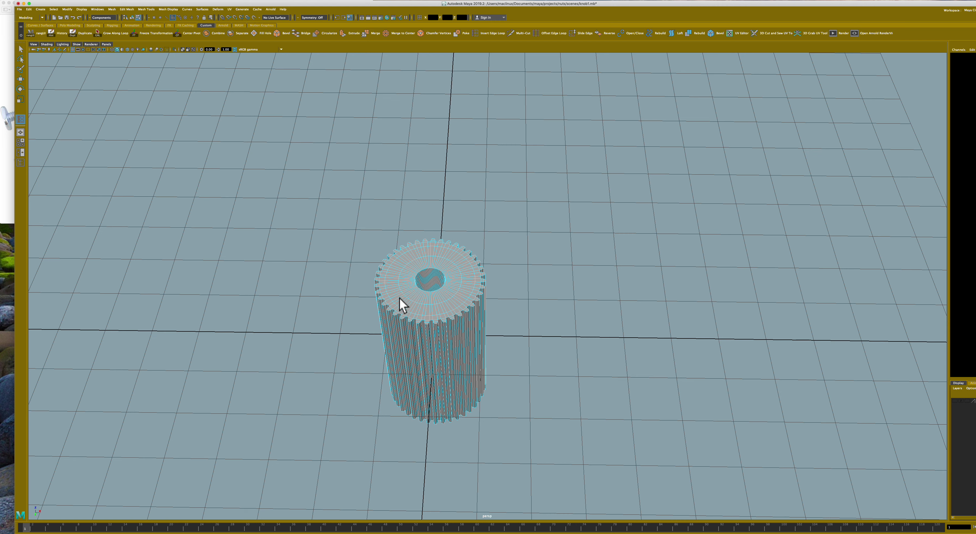
{"action": "key", "text": "q"}
{"action": "left_click", "coordinate": [401, 298], "text": "ctrl+shift"}
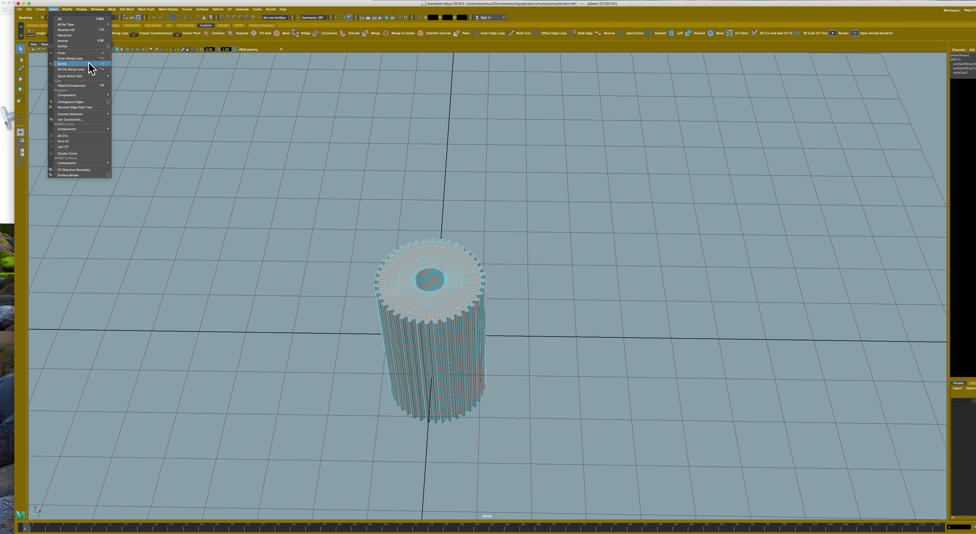
{"action": "left_click", "coordinate": [88, 59]}
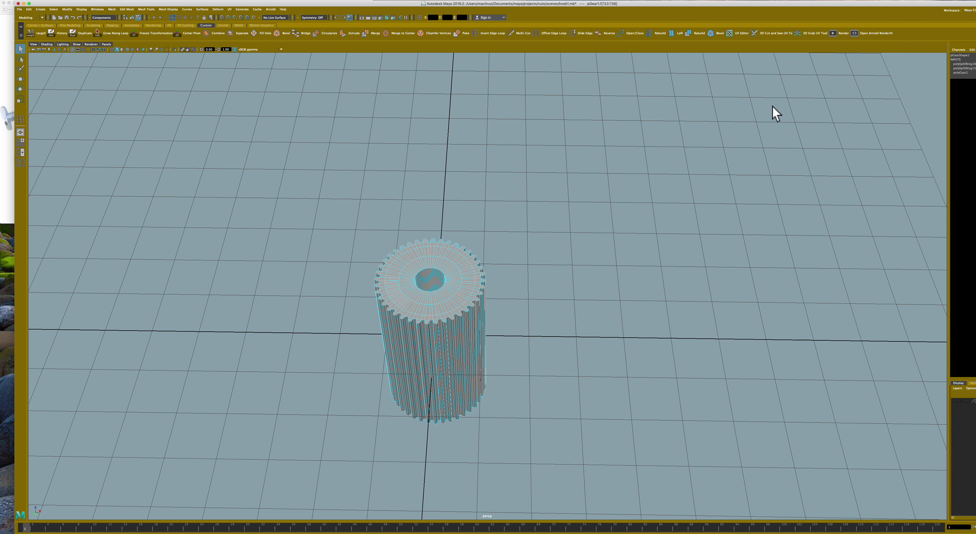
{"action": "key", "text": "g"}
{"action": "key", "text": "g"}
{"action": "mouse_move", "coordinate": [898, 353]}
{"action": "left_mouse_down", "text": "alt"}
{"action": "mouse_move", "coordinate": [882, 385]}
{"action": "mouse_move", "coordinate": [838, 349]}
{"action": "mouse_move", "coordinate": [860, 364]}
{"action": "mouse_move", "coordinate": [867, 354]}
{"action": "left_mouse_up", "text": "alt"}
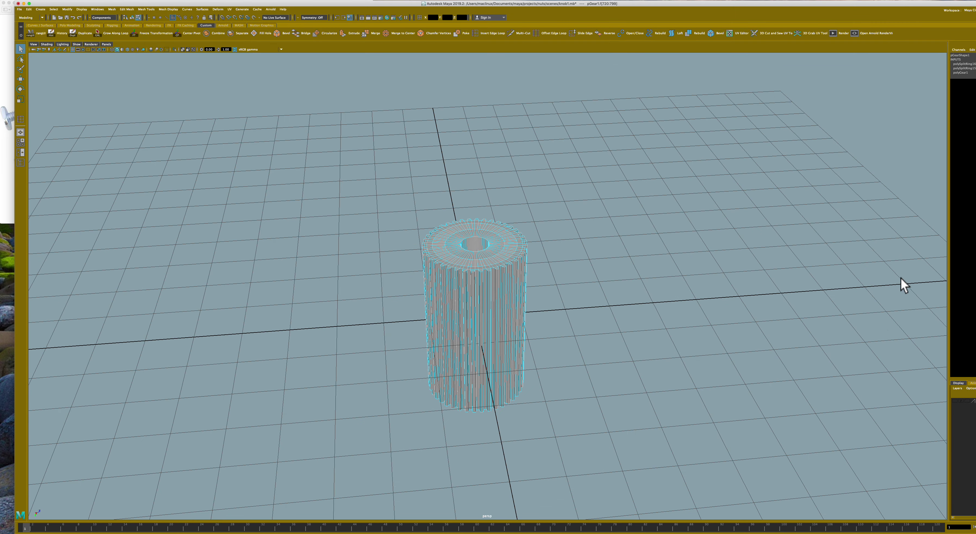
{"action": "key", "text": "Delete"}
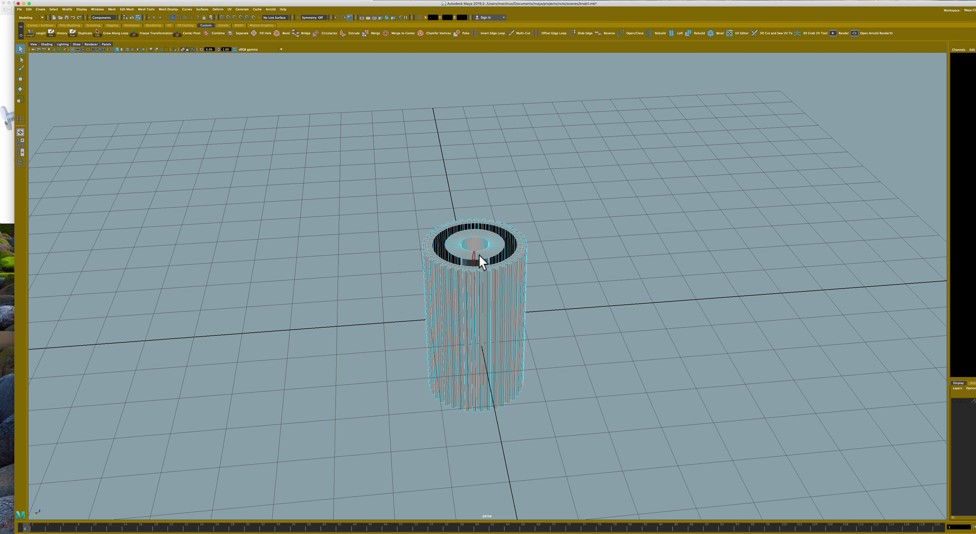
In Face mode, select a side face and grow the selection around the gear's side.
{"action": "scroll", "coordinate": [480, 256], "scroll_direction": "up", "scroll_amount": 2}
{"action": "scroll", "coordinate": [478, 247], "scroll_direction": "up", "scroll_amount": 2}
{"action": "scroll", "coordinate": [473, 290], "scroll_direction": "up", "scroll_amount": 2}
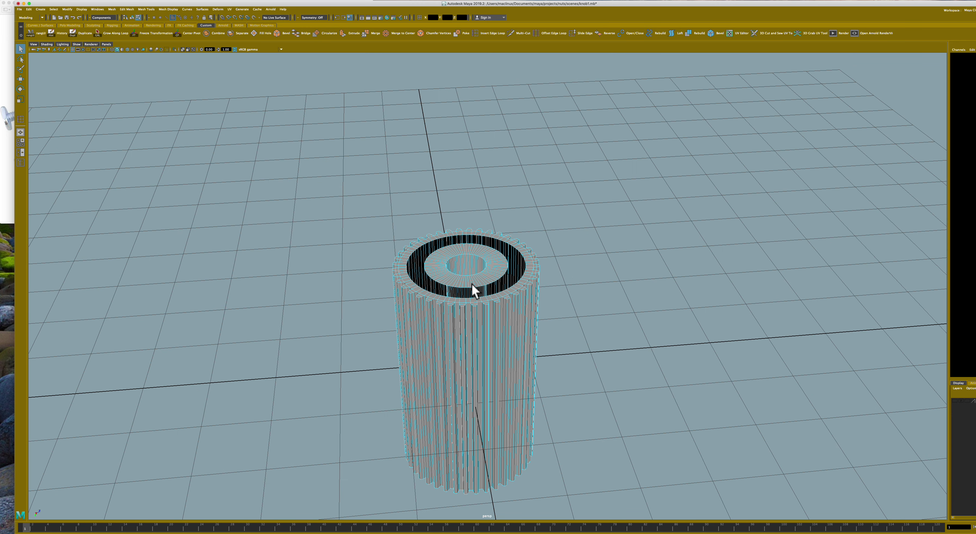
{"action": "right_click", "coordinate": [473, 290]}
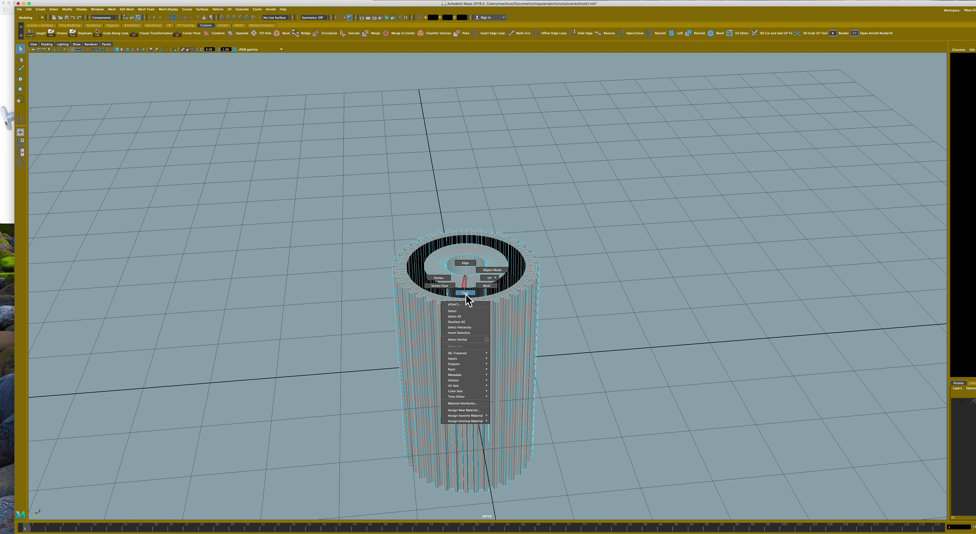
{"action": "left_click", "coordinate": [466, 295]}
{"action": "left_click", "coordinate": [467, 288]}
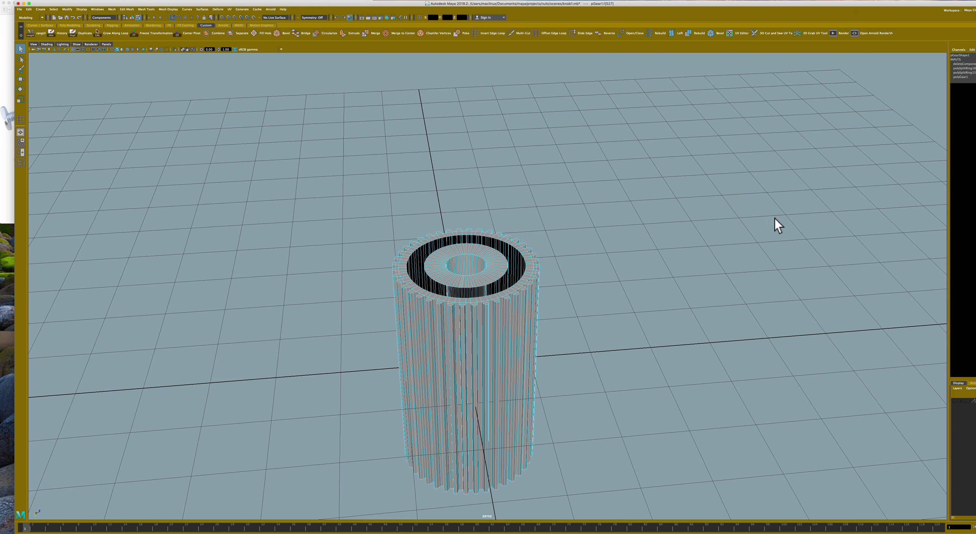
{"action": "key", "text": "ctrl+shift+period"}
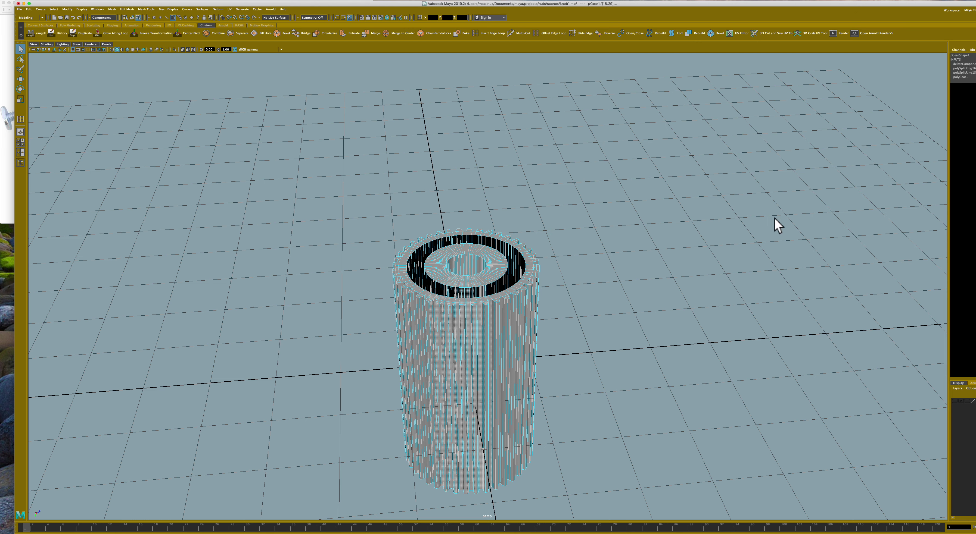
{"action": "key", "text": "ctrl+shift+period"}
{"action": "key", "text": "ctrl+shift+period"}
{"action": "key", "text": "ctrl+shift+period"}
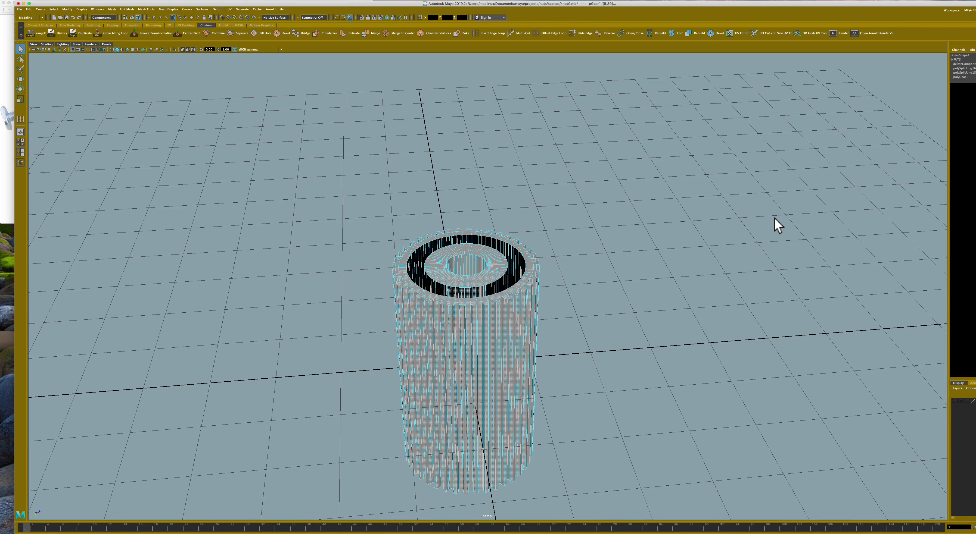
{"action": "mouse_move", "coordinate": [781, 217]}
{"action": "left_mouse_down", "text": "alt"}
{"action": "mouse_move", "coordinate": [775, 242]}
{"action": "mouse_move", "coordinate": [749, 213]}
{"action": "left_mouse_up", "text": "alt"}
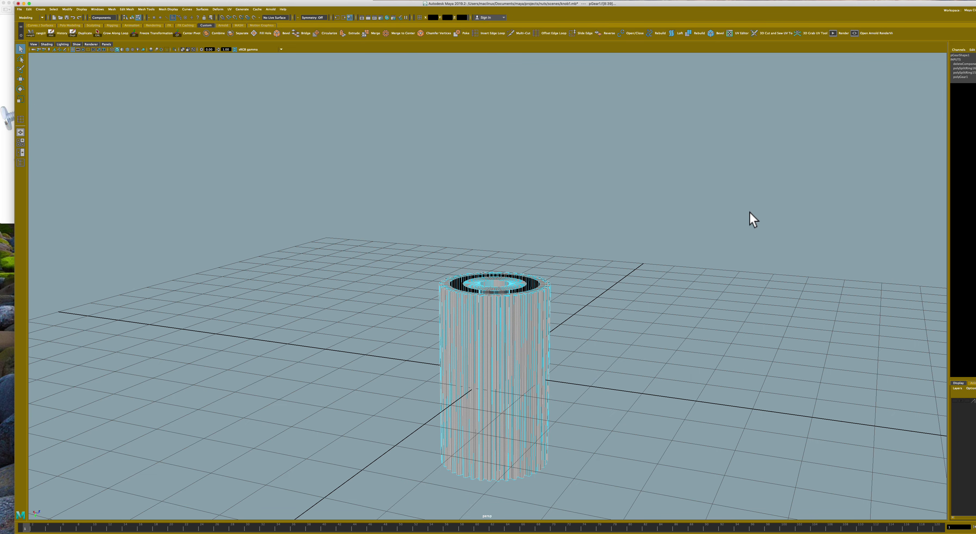
{"action": "key", "text": "shift+comma"}
{"action": "key", "text": "shift+comma"}
{"action": "key", "text": "shift+comma"}
Undo the recent changes, restoring the top ring faces, and view the gear's underside.
{"action": "key", "text": "ctrl+z"}
{"action": "key", "text": "ctrl+z"}
{"action": "key", "text": "ctrl+z"}
{"action": "key", "text": "ctrl+z"}
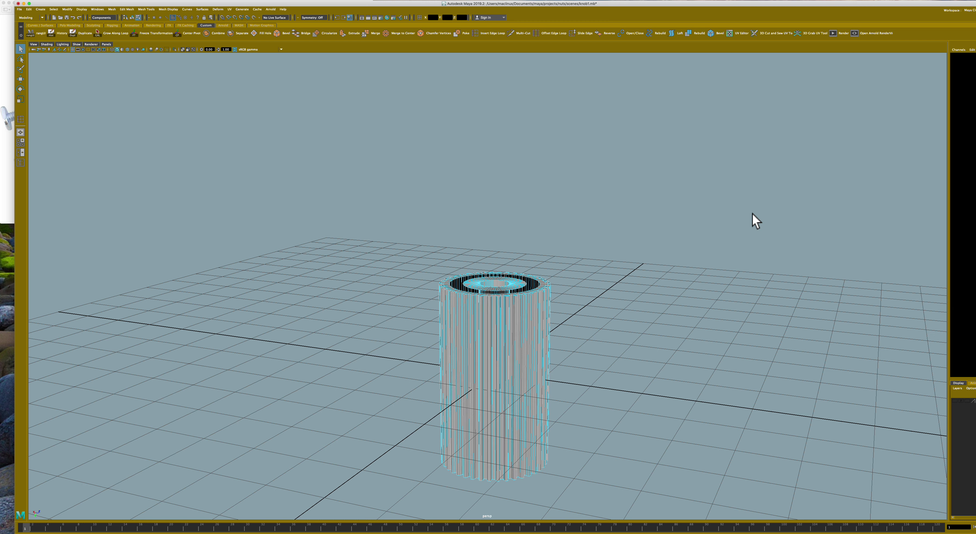
{"action": "key", "text": "ctrl+z"}
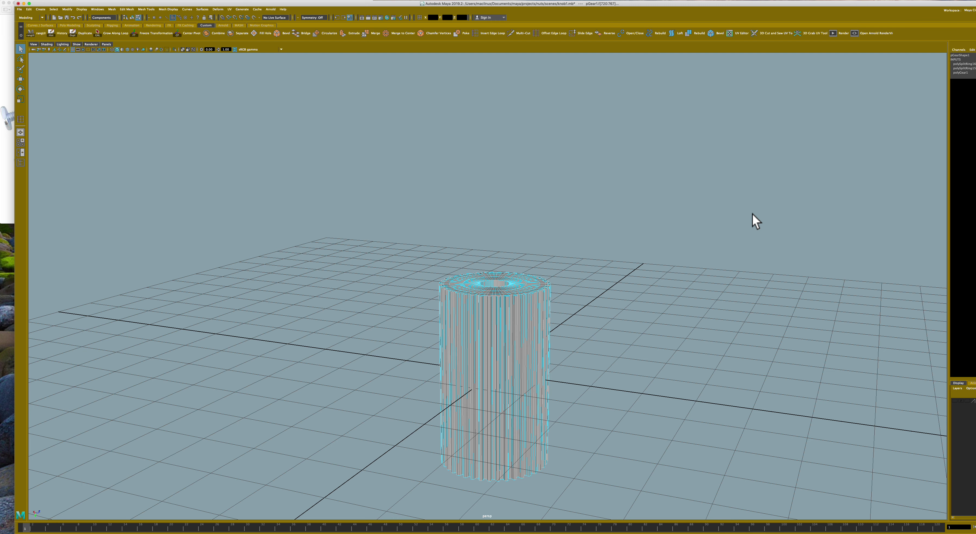
{"action": "key", "text": "ctrl+z"}
{"action": "left_click", "coordinate": [639, 311]}
{"action": "mouse_move", "coordinate": [622, 336]}
{"action": "left_mouse_down", "text": "alt"}
{"action": "mouse_move", "coordinate": [580, 113]}
{"action": "mouse_move", "coordinate": [571, 215]}
{"action": "mouse_move", "coordinate": [588, 229]}
{"action": "left_mouse_up", "text": "alt"}
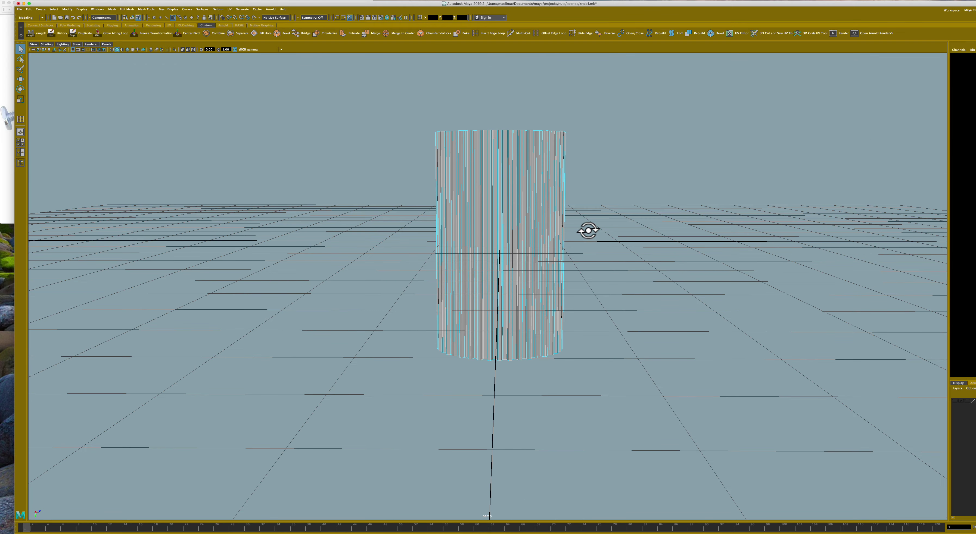
Insert an edge loop around the gear near its base.
{"action": "left_click", "coordinate": [481, 40]}
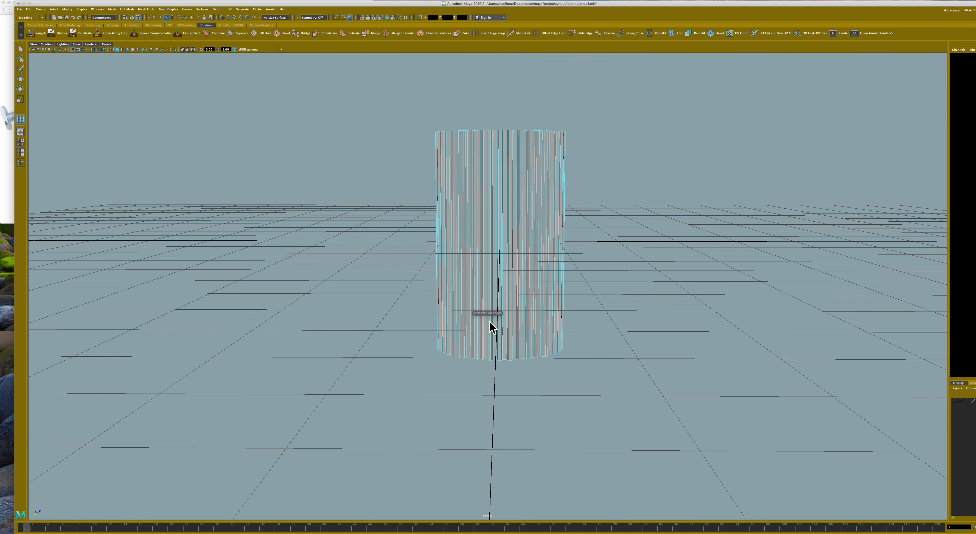
{"action": "left_click", "coordinate": [492, 357]}
{"action": "left_click_drag", "start_coordinate": [493, 358], "coordinate": [490, 384], "text": "alt"}
Select the faces along the gear's bottom in Face mode, then deselect them.
{"action": "right_click", "coordinate": [477, 327]}
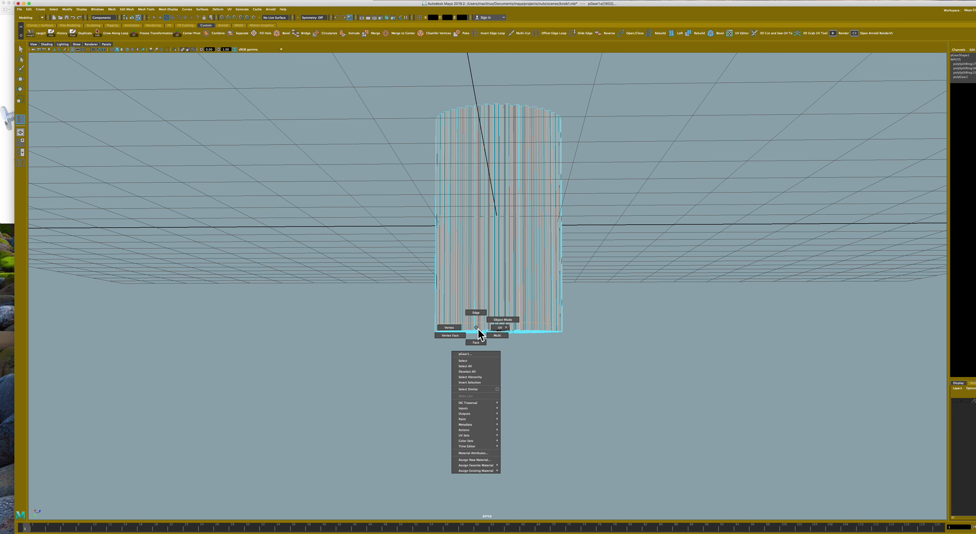
{"action": "right_click_drag", "start_coordinate": [476, 328], "coordinate": [477, 348]}
{"action": "key", "text": "q"}
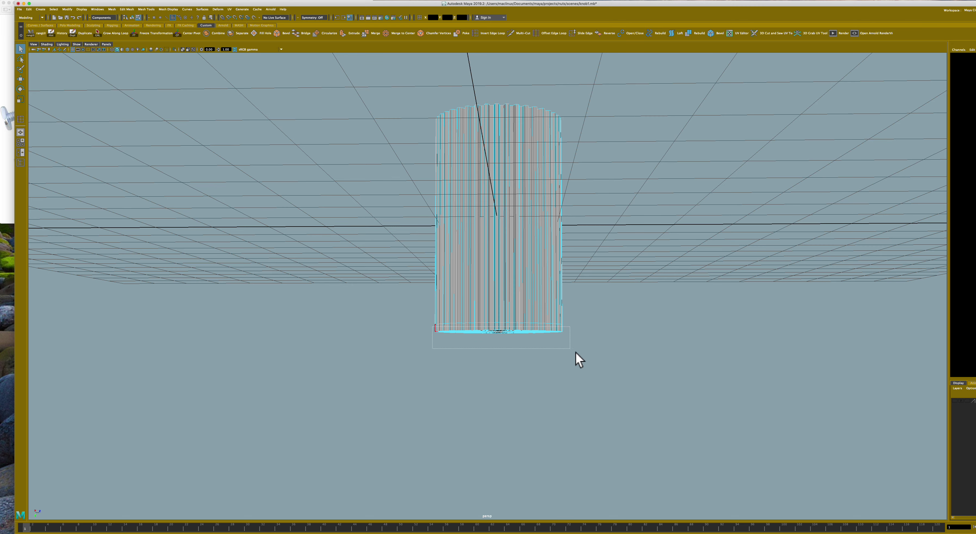
{"action": "left_click_drag", "start_coordinate": [571, 352], "coordinate": [568, 353]}
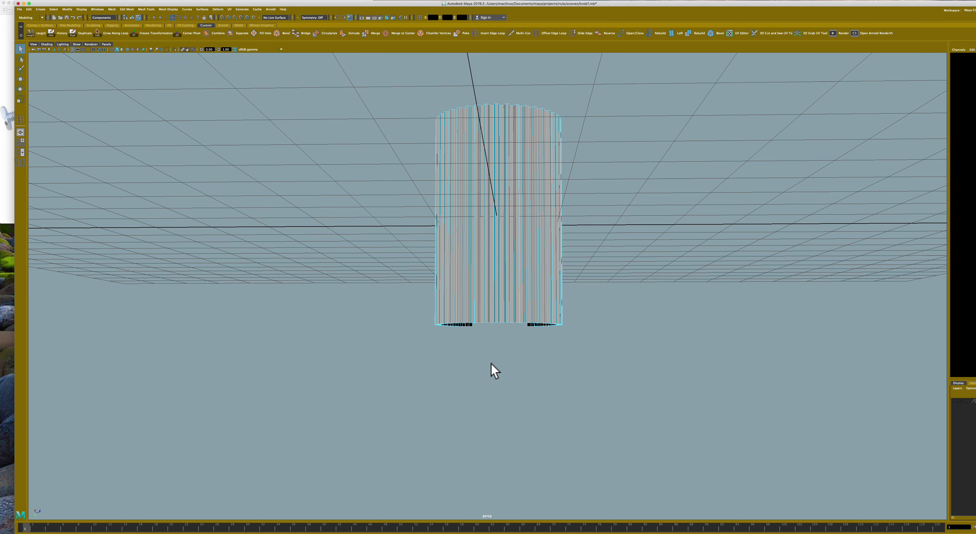
{"action": "mouse_move", "coordinate": [489, 365]}
{"action": "left_mouse_down", "text": "alt"}
{"action": "mouse_move", "coordinate": [433, 384]}
{"action": "mouse_move", "coordinate": [403, 377]}
{"action": "left_mouse_up", "text": "alt"}
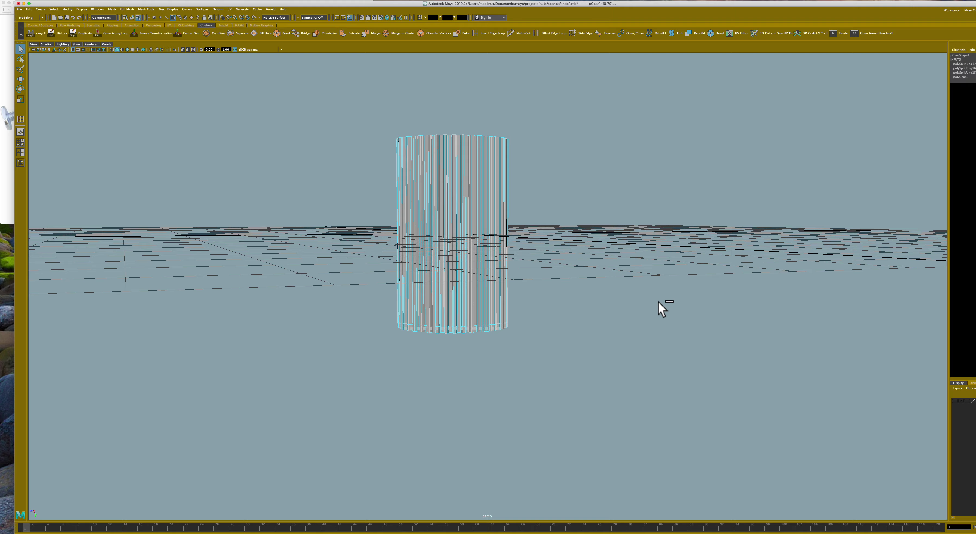
{"action": "mouse_move", "coordinate": [550, 372]}
{"action": "left_mouse_down", "text": "alt"}
{"action": "mouse_move", "coordinate": [538, 375]}
{"action": "mouse_move", "coordinate": [551, 346]}
{"action": "mouse_move", "coordinate": [620, 382]}
{"action": "mouse_move", "coordinate": [668, 385]}
{"action": "mouse_move", "coordinate": [636, 386]}
{"action": "left_mouse_up", "text": "alt"}
{"action": "left_click", "coordinate": [629, 379]}
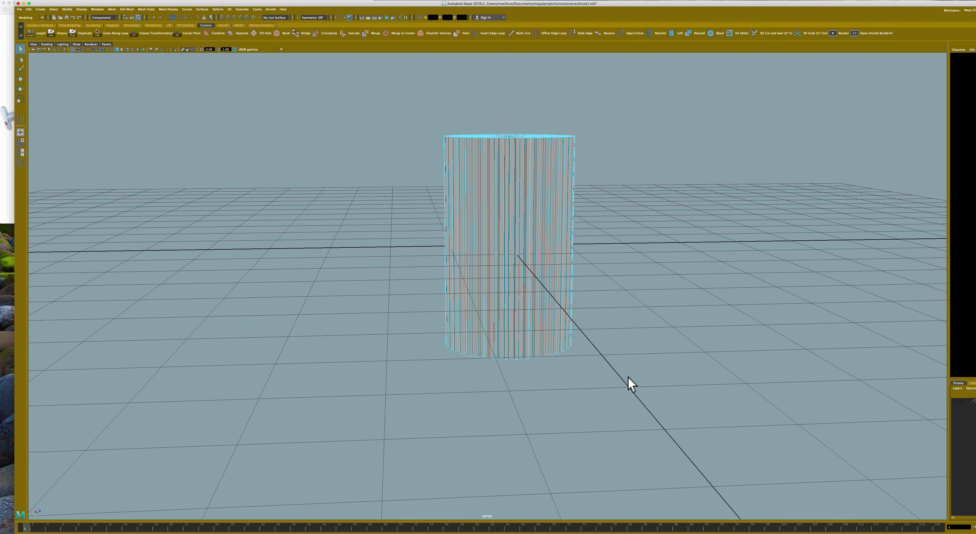
Select top faces, grow them along the loop into a ring, and delete it.
{"action": "mouse_move", "coordinate": [538, 390]}
{"action": "left_mouse_down", "text": "alt"}
{"action": "mouse_move", "coordinate": [519, 451]}
{"action": "mouse_move", "coordinate": [512, 361]}
{"action": "mouse_move", "coordinate": [508, 381]}
{"action": "left_mouse_up", "text": "alt"}
{"action": "scroll", "coordinate": [493, 359], "scroll_direction": "up", "scroll_amount": 2}
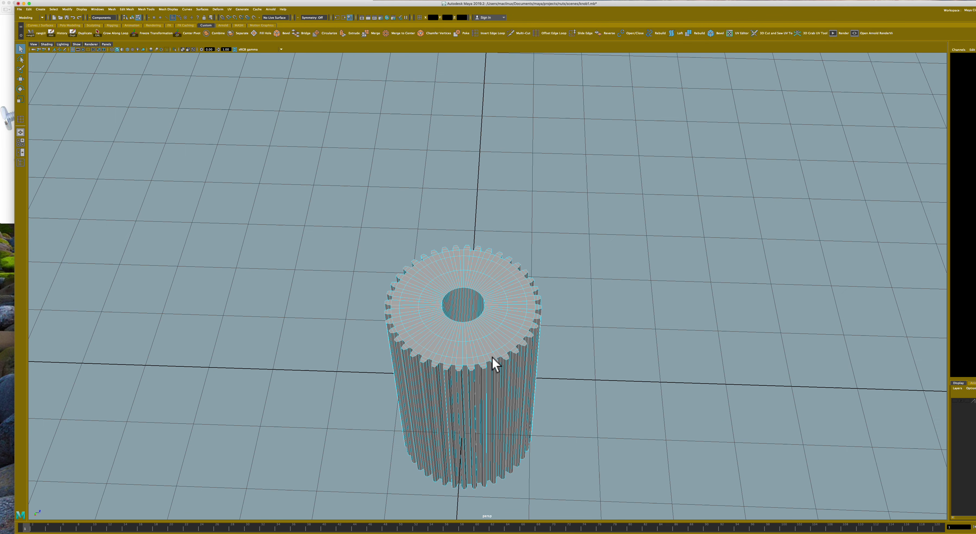
{"action": "left_click", "coordinate": [429, 339]}
{"action": "left_click", "coordinate": [425, 336], "text": "shift"}
{"action": "left_click", "coordinate": [423, 335], "text": "shift"}
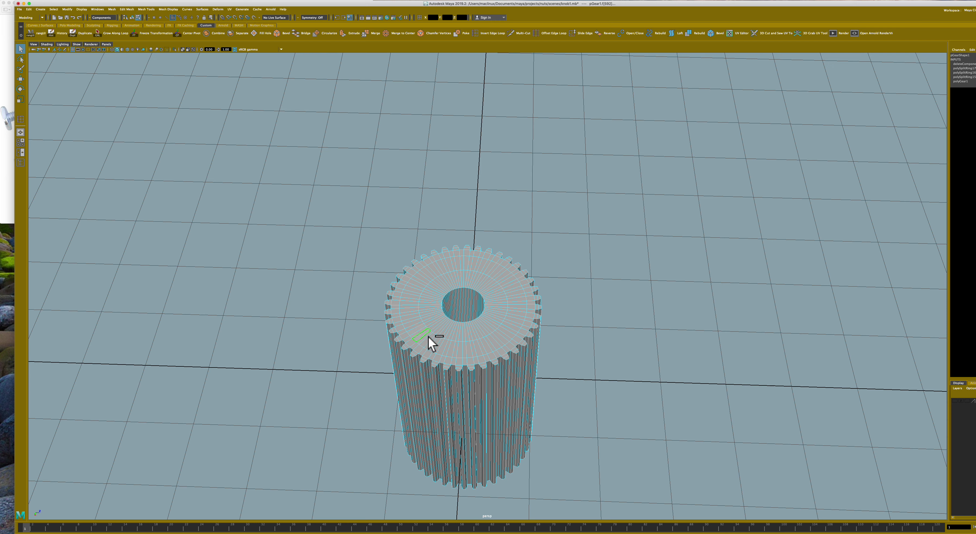
{"action": "left_click", "coordinate": [428, 337], "text": "ctrl"}
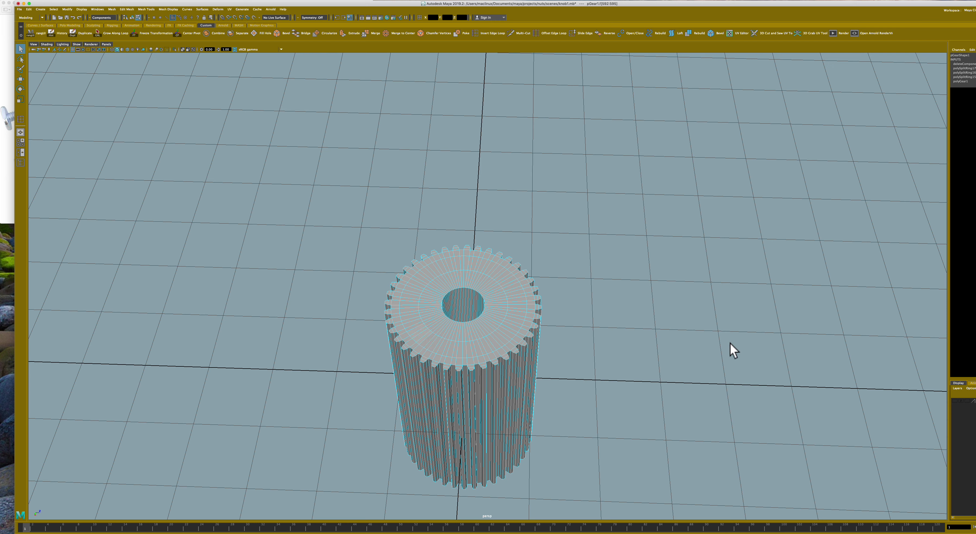
{"action": "left_click", "coordinate": [54, 9]}
{"action": "left_click", "coordinate": [88, 59]}
{"action": "key", "text": "ctrl+shift+period"}
{"action": "key", "text": "ctrl+shift+period"}
{"action": "key", "text": "ctrl+shift+period"}
{"action": "key", "text": "ctrl+shift+period"}
{"action": "key", "text": "Delete"}
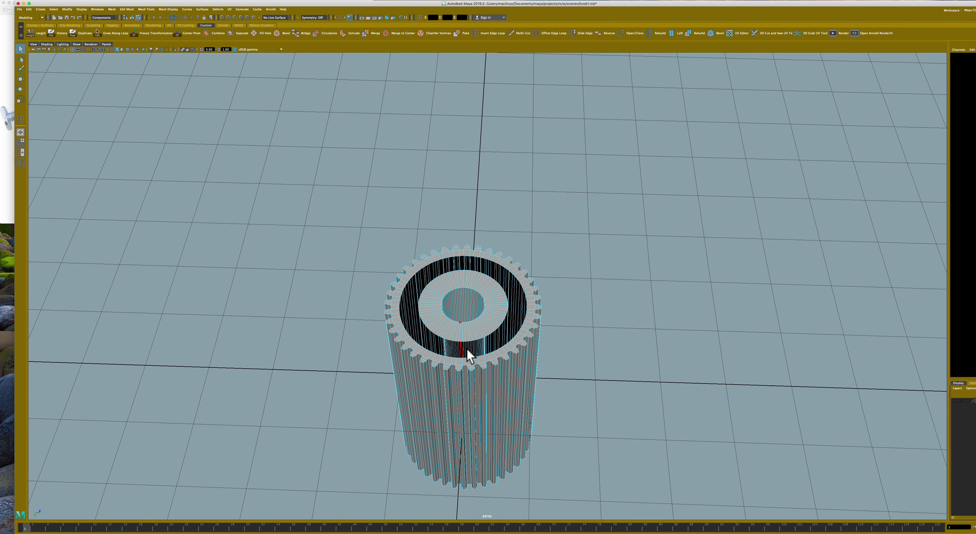
Select a face inside the gear's bore and grow the selection across the bore.
{"action": "right_click", "coordinate": [465, 340]}
{"action": "left_click", "coordinate": [462, 353]}
{"action": "double_click", "coordinate": [462, 336]}
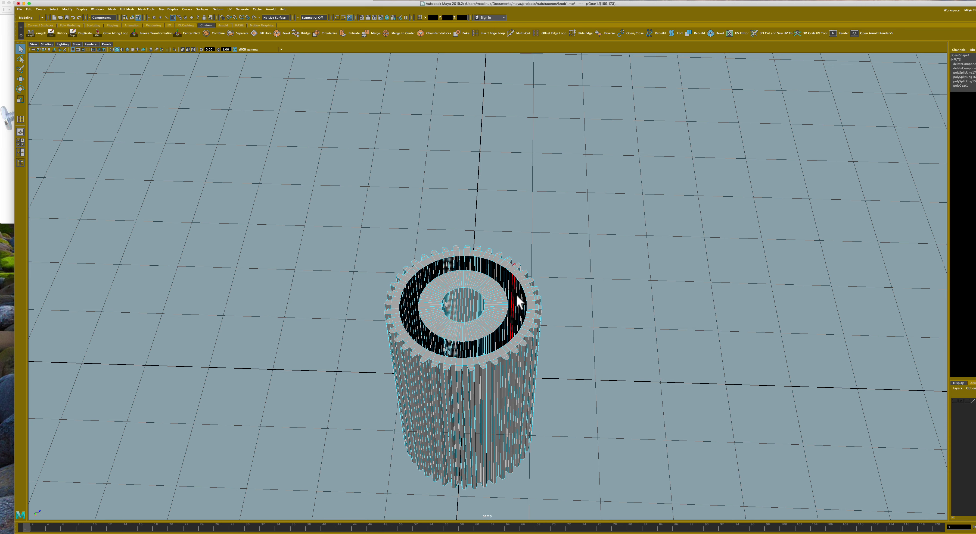
{"action": "left_click", "coordinate": [663, 288]}
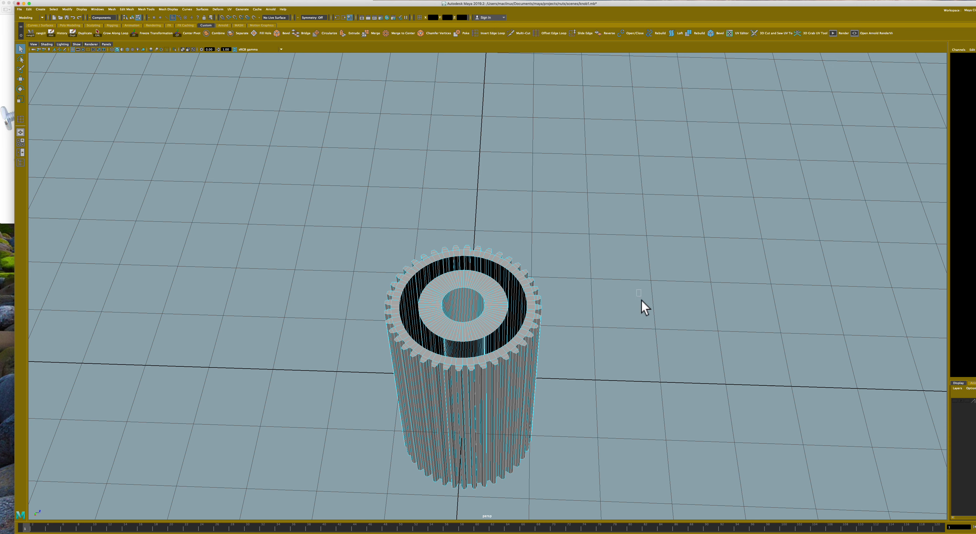
{"action": "left_click", "coordinate": [466, 339]}
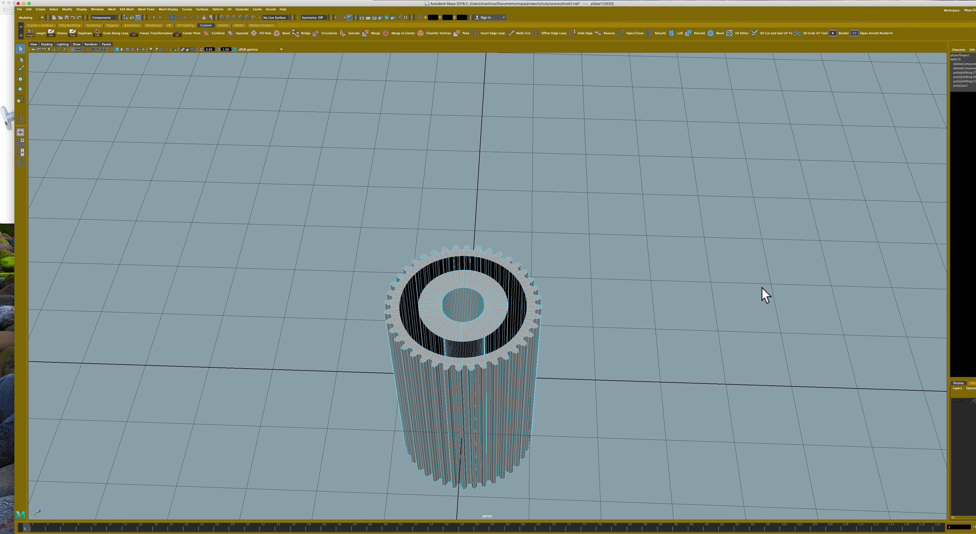
{"action": "key", "text": "shift+period"}
{"action": "key", "text": "shift+period"}
{"action": "key", "text": "shift+period"}
{"action": "key", "text": "shift+period"}
{"action": "key", "text": "shift+period"}
Move the grown bore faces straight up along Y into a tall central column.
{"action": "key", "text": "shift+period"}
{"action": "key", "text": "shift+period"}
{"action": "key", "text": "shift+period"}
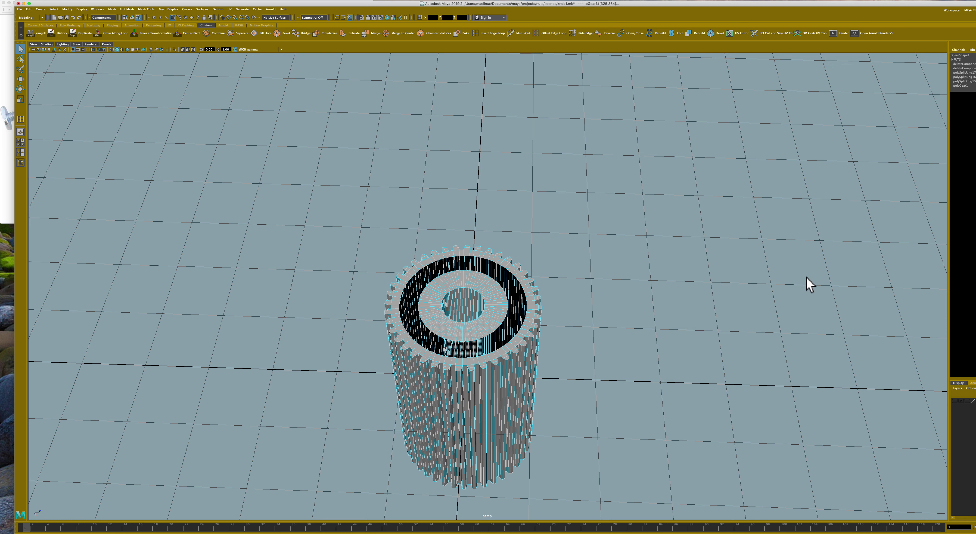
{"action": "key", "text": "shift+period"}
{"action": "key", "text": "shift+period"}
{"action": "key", "text": "shift+period"}
{"action": "key", "text": "shift+period"}
{"action": "key", "text": "shift+period"}
{"action": "key", "text": "shift+period"}
{"action": "key", "text": "shift+period"}
{"action": "key", "text": "w"}
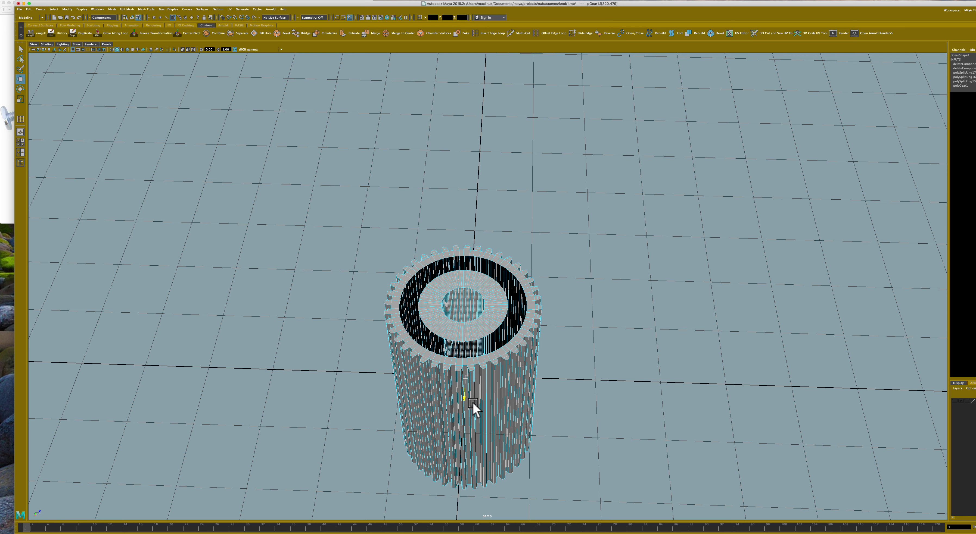
{"action": "middle_click_drag", "start_coordinate": [473, 404], "coordinate": [481, 280]}
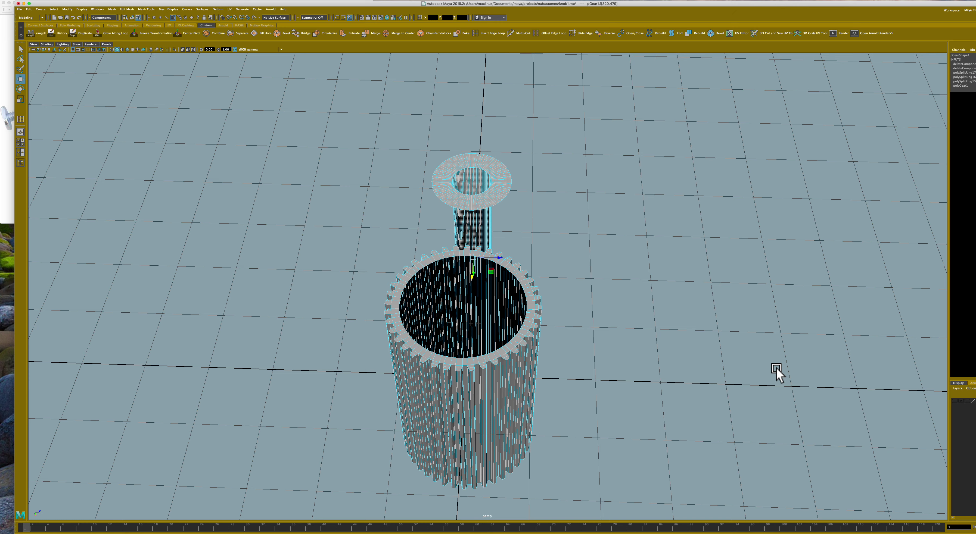
{"action": "key", "text": "ctrl+z"}
{"action": "mouse_move", "coordinate": [601, 413]}
{"action": "left_mouse_down", "text": "alt"}
{"action": "mouse_move", "coordinate": [600, 400]}
{"action": "mouse_move", "coordinate": [582, 403]}
{"action": "left_mouse_up", "text": "alt"}
{"action": "left_click", "coordinate": [463, 370]}
{"action": "left_click_drag", "start_coordinate": [465, 373], "coordinate": [475, 271]}
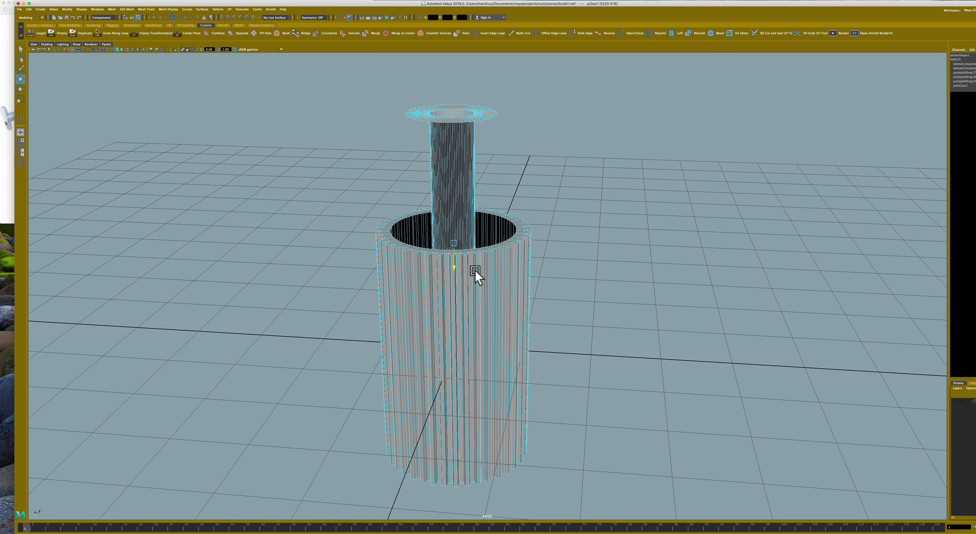
{"action": "left_click_drag", "start_coordinate": [475, 271], "coordinate": [496, 129]}
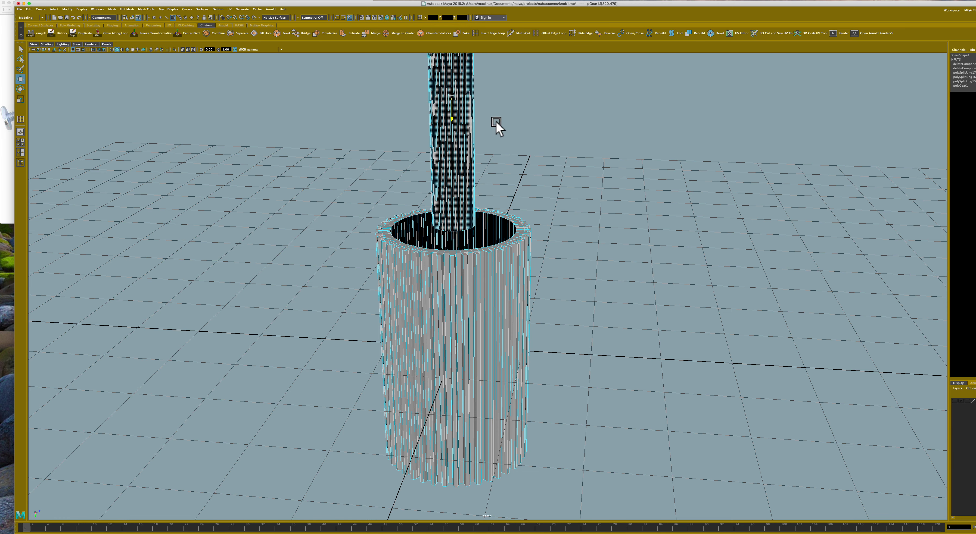
Zoom out to frame the tall column and clear the selection.
{"action": "scroll", "coordinate": [545, 212], "scroll_direction": "down", "scroll_amount": 3}
{"action": "scroll", "coordinate": [548, 228], "scroll_direction": "down", "scroll_amount": 1}
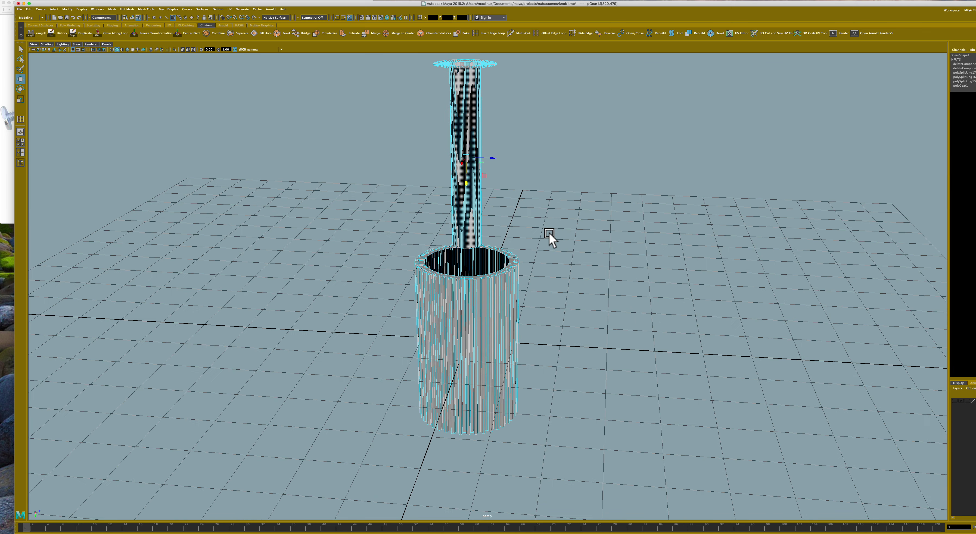
{"action": "middle_click_drag", "start_coordinate": [549, 233], "coordinate": [567, 424], "text": "alt"}
{"action": "left_click", "coordinate": [565, 425]}
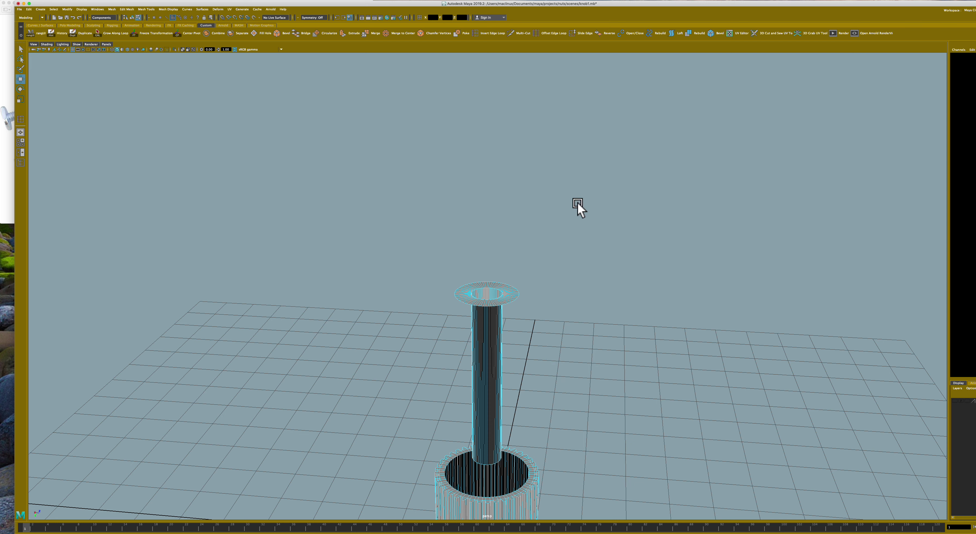
{"action": "left_click", "coordinate": [480, 38]}
{"action": "left_click_drag", "start_coordinate": [539, 323], "coordinate": [491, 297], "text": "alt"}
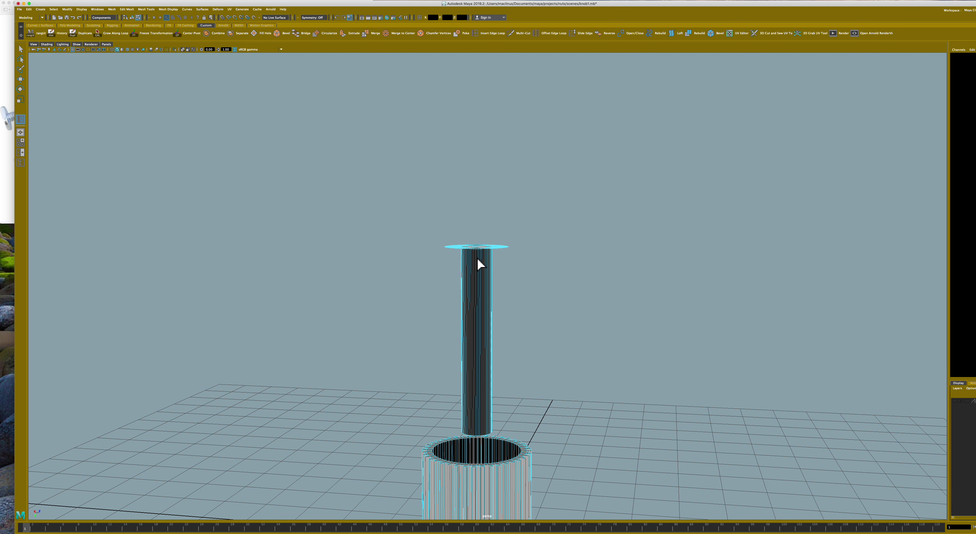
Add horizontal edge loops near the column's base and higher up, splitting the shaft into three sections.
{"action": "left_click", "coordinate": [477, 263]}
{"action": "left_click_drag", "start_coordinate": [478, 265], "coordinate": [479, 433]}
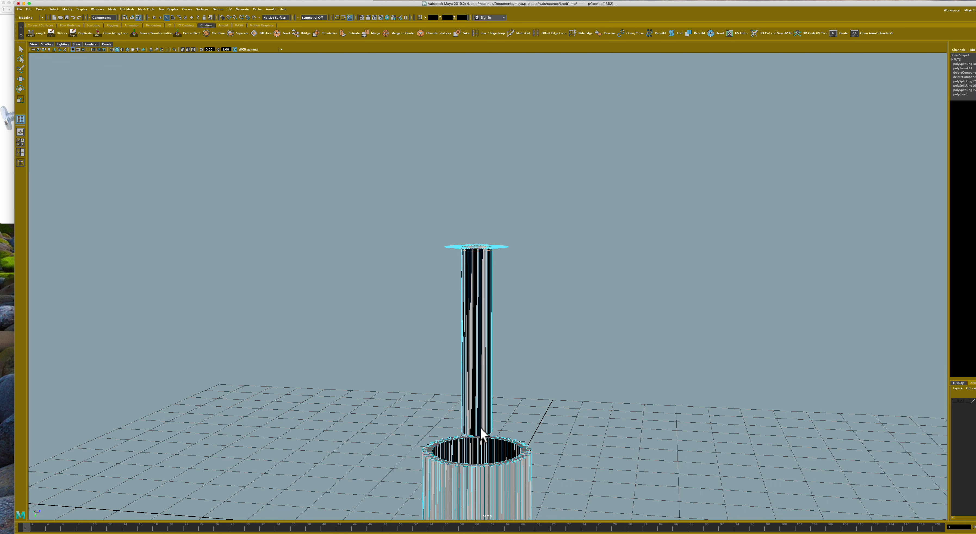
{"action": "left_click", "coordinate": [479, 437]}
{"action": "left_click", "coordinate": [478, 309]}
{"action": "left_click", "coordinate": [481, 381]}
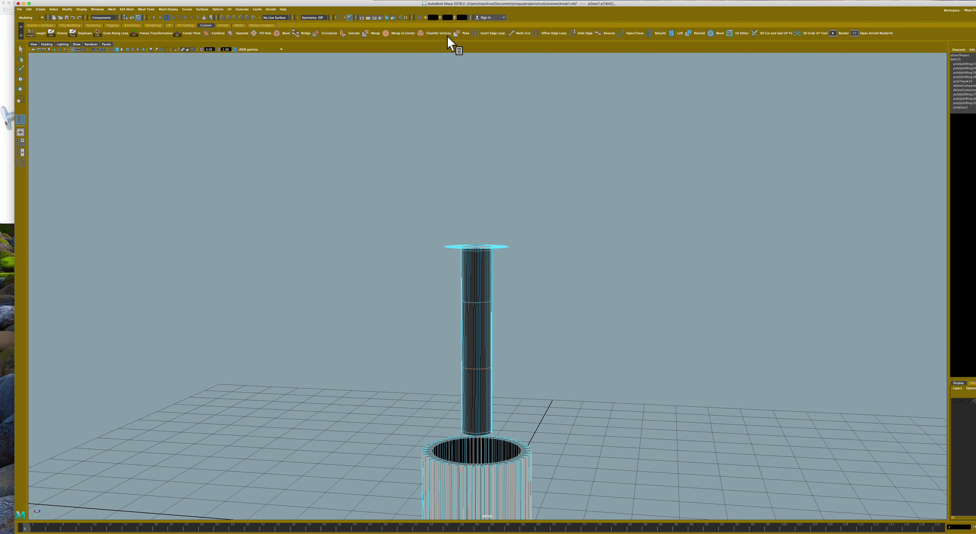
Insert 12 equally spaced edge loops along the column using multiple-loop mode.
{"action": "double_click", "coordinate": [481, 37]}
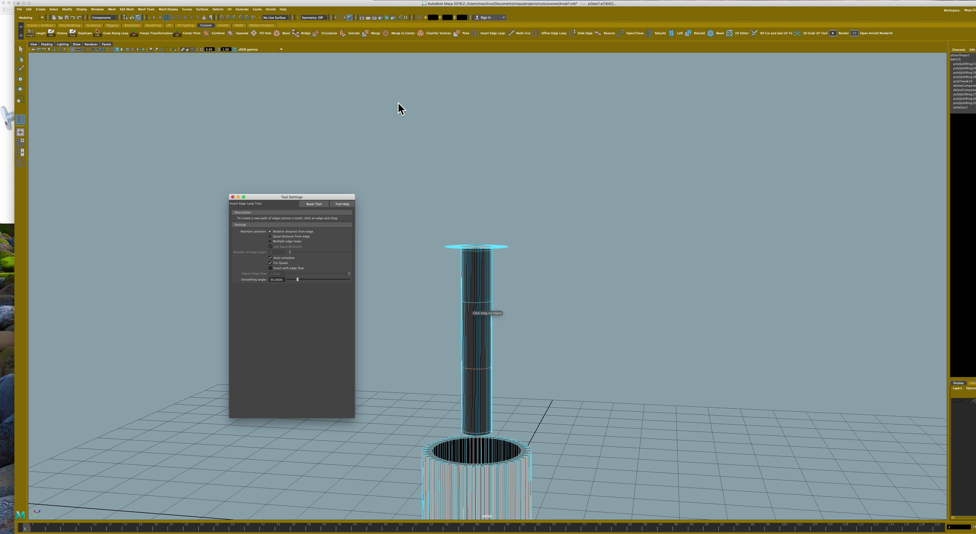
{"action": "left_click", "coordinate": [270, 242]}
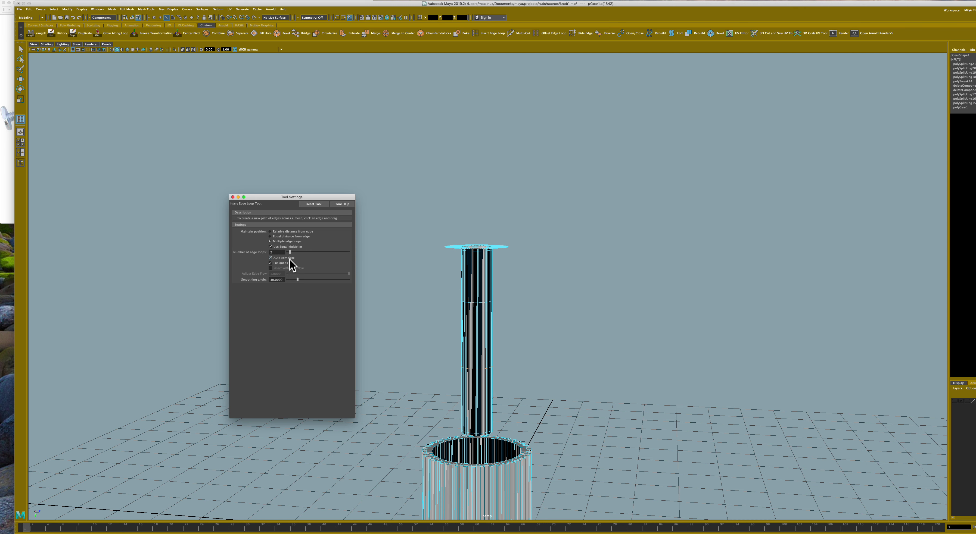
{"action": "left_click", "coordinate": [280, 252]}
{"action": "key", "text": "Return"}
{"action": "type", "text": "1"}
{"action": "type", "text": "2"}
{"action": "left_click", "coordinate": [486, 288]}
{"action": "left_click", "coordinate": [483, 330]}
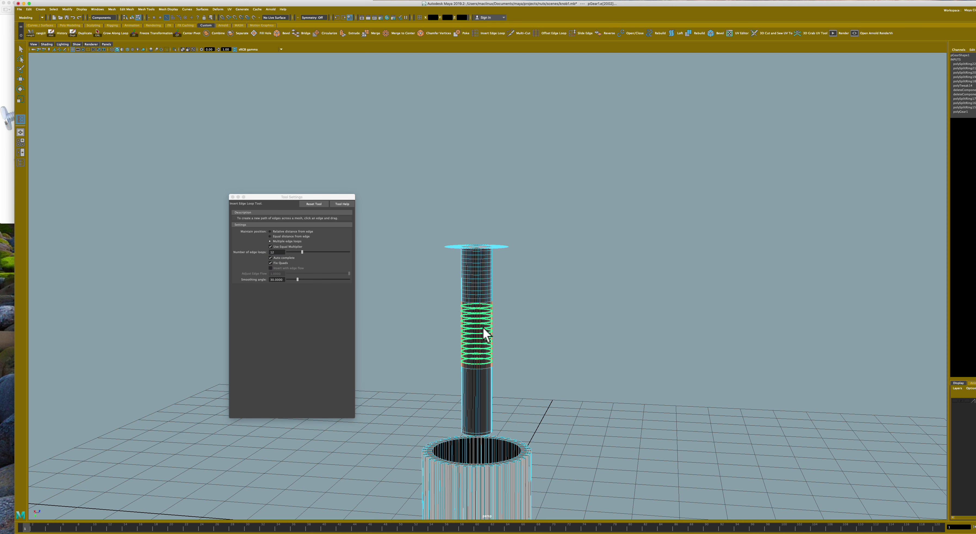
{"action": "left_click", "coordinate": [482, 401]}
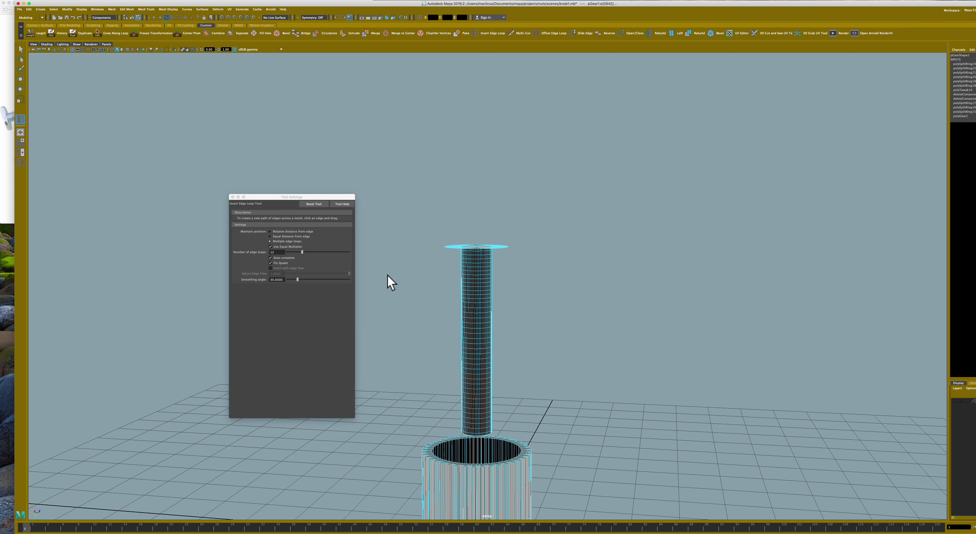
Reset the Insert Edge Loop options, close its settings and deselect.
{"action": "left_click", "coordinate": [313, 204]}
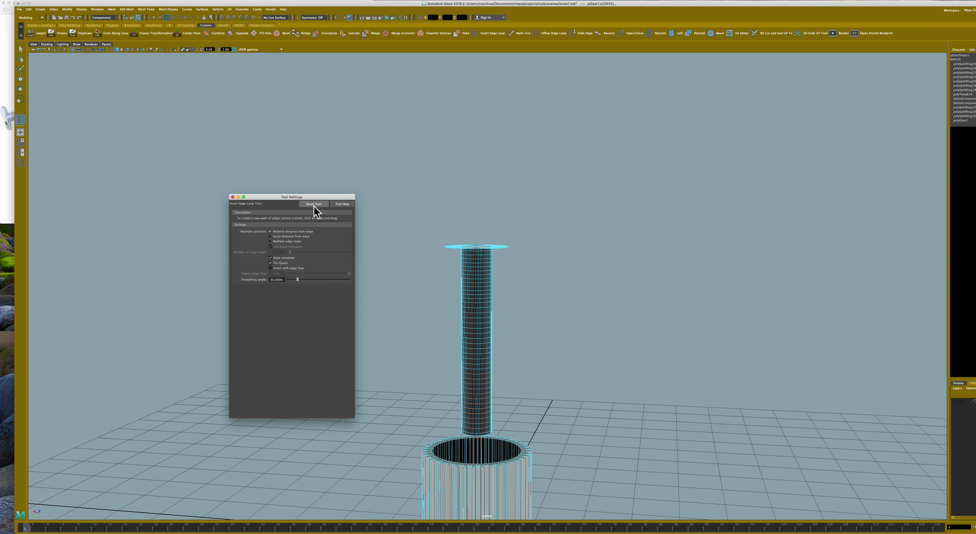
{"action": "left_click", "coordinate": [233, 197]}
{"action": "left_click", "coordinate": [570, 371]}
{"action": "scroll", "coordinate": [570, 370], "scroll_direction": "up", "scroll_amount": 3}
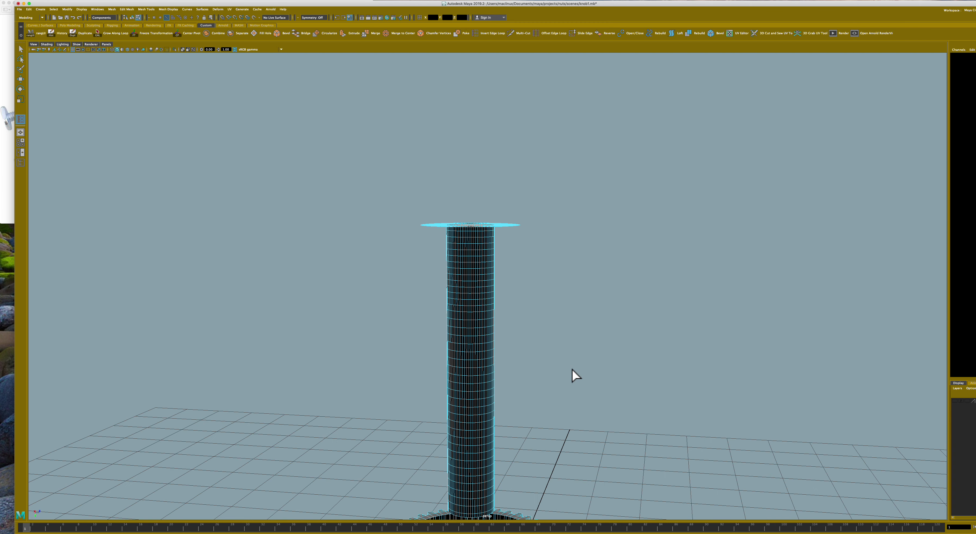
Undo the accidental extra edge loop on the tall cylinder.
{"action": "left_click_drag", "start_coordinate": [569, 371], "coordinate": [561, 371], "text": "alt"}
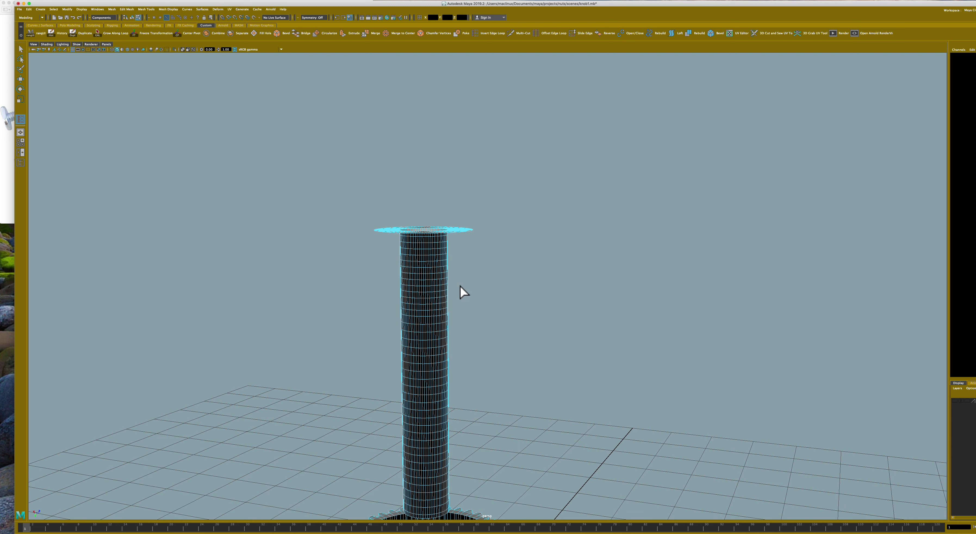
{"action": "right_click_drag", "start_coordinate": [427, 272], "coordinate": [427, 250]}
{"action": "scroll", "coordinate": [424, 249], "scroll_direction": "up", "scroll_amount": 3}
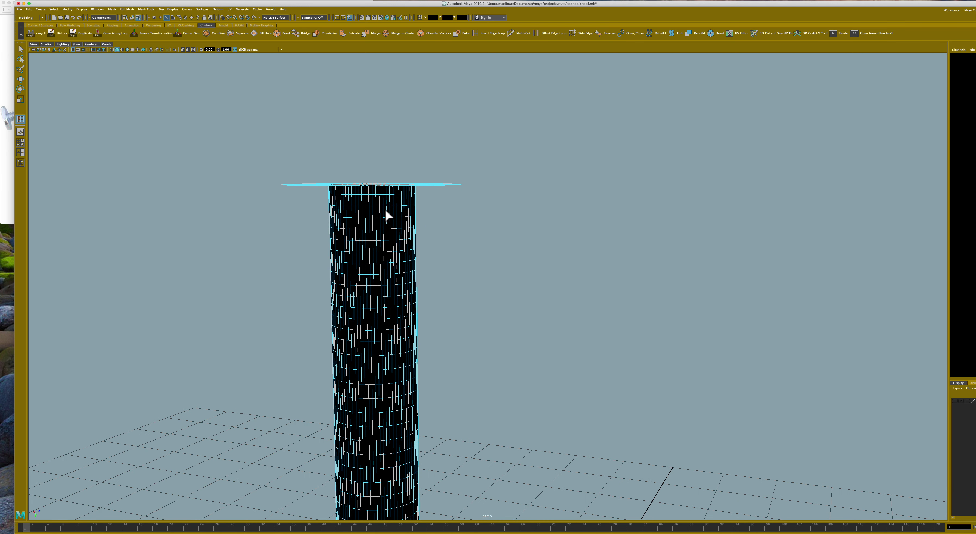
{"action": "double_click", "coordinate": [374, 215]}
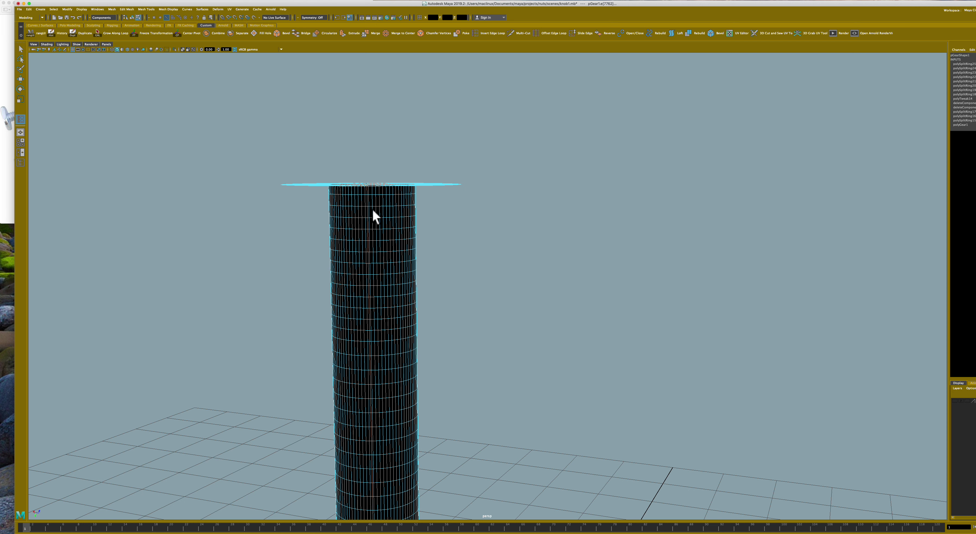
{"action": "key", "text": "ctrl+z"}
Select a first horizontal edge ring on the cylinder for the thread ridges.
{"action": "key", "text": "q"}
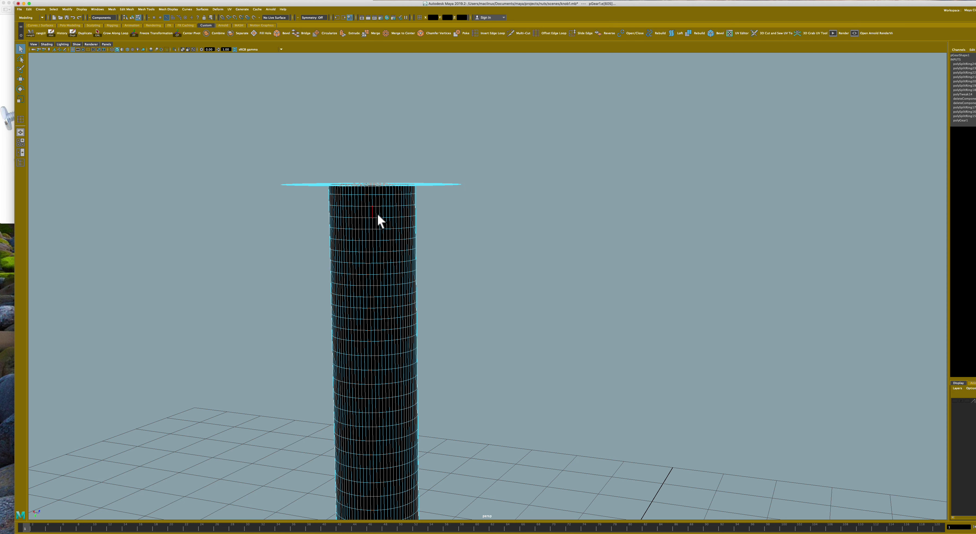
{"action": "left_click", "coordinate": [373, 209]}
{"action": "scroll", "coordinate": [416, 340], "scroll_direction": "down", "scroll_amount": 3}
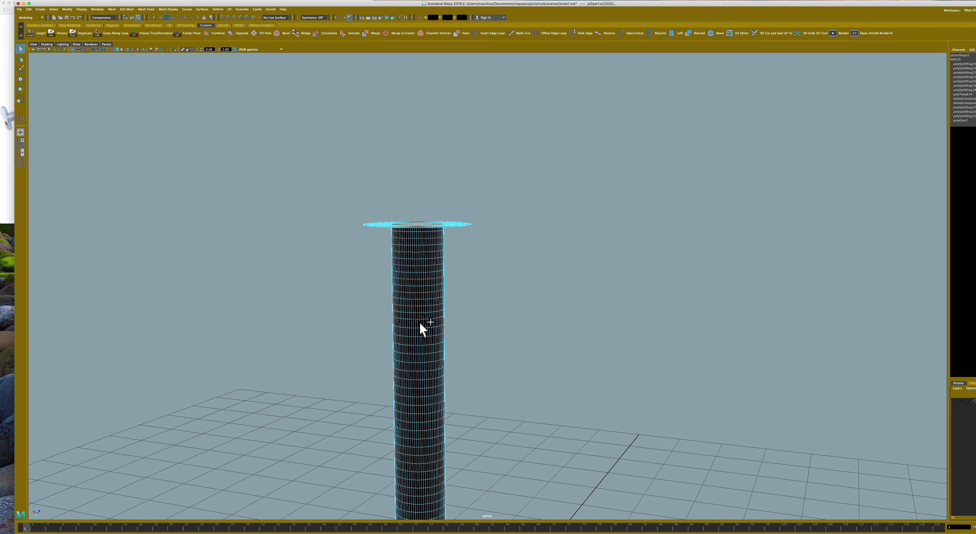
{"action": "scroll", "coordinate": [418, 321], "scroll_direction": "up", "scroll_amount": 2}
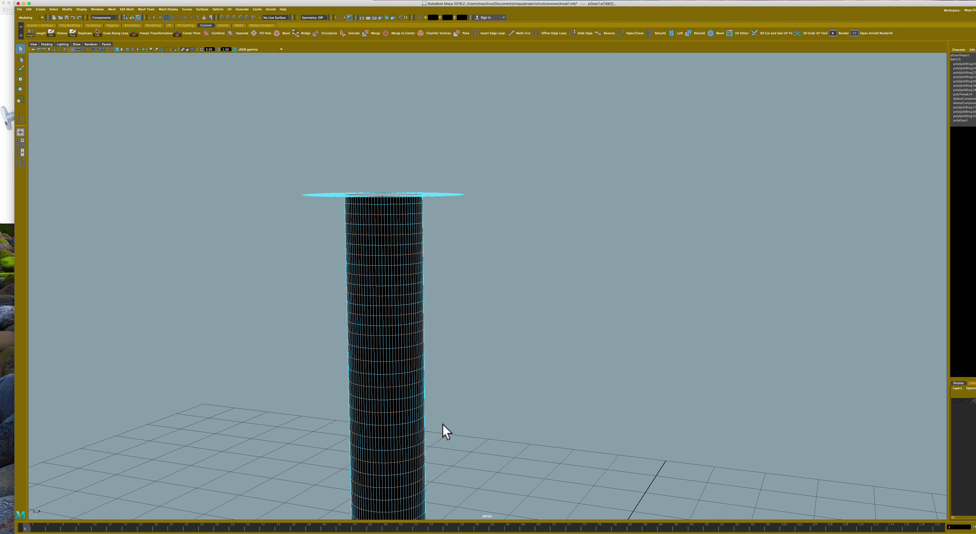
{"action": "scroll", "coordinate": [444, 454], "scroll_direction": "down", "scroll_amount": 3}
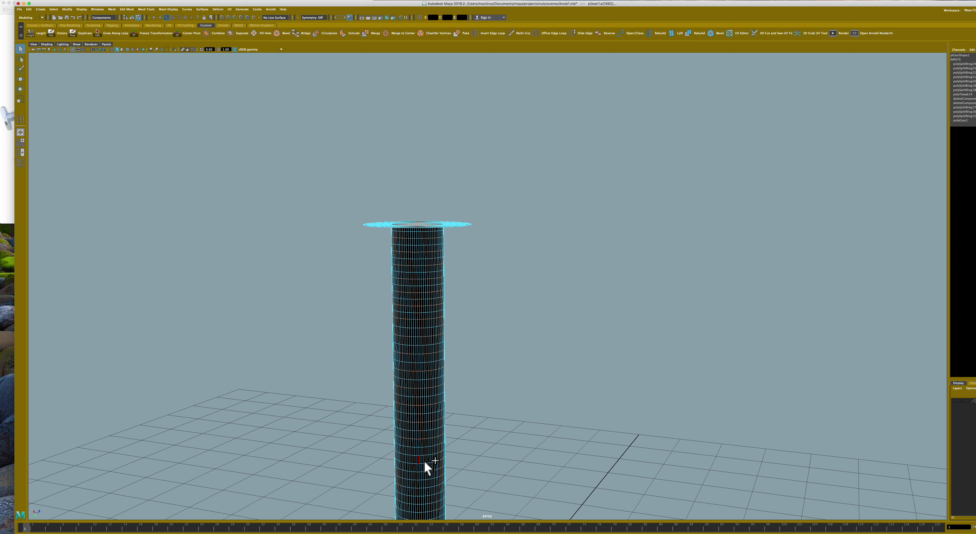
Add several more horizontal edge rings up the cylinder to the selection.
{"action": "left_click", "coordinate": [424, 477], "text": "shift"}
{"action": "key", "text": "z"}
{"action": "left_click_drag", "start_coordinate": [561, 379], "coordinate": [560, 312], "text": "alt"}
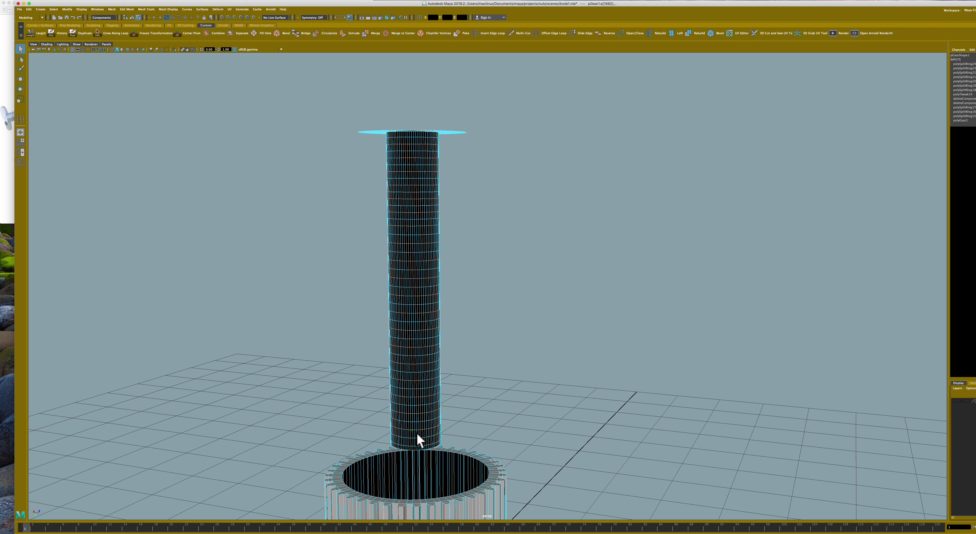
{"action": "left_click", "coordinate": [420, 450], "text": "shift"}
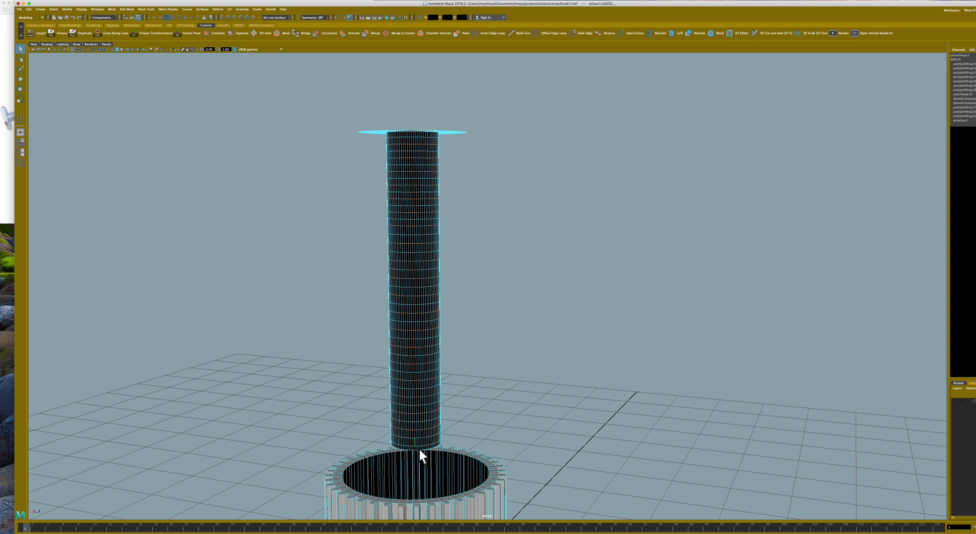
{"action": "left_click", "coordinate": [495, 438], "text": "shift"}
{"action": "left_click", "coordinate": [414, 453], "text": "shift"}
{"action": "left_click", "coordinate": [433, 452], "text": "shift"}
{"action": "scroll", "coordinate": [525, 345], "scroll_direction": "up", "scroll_amount": 3}
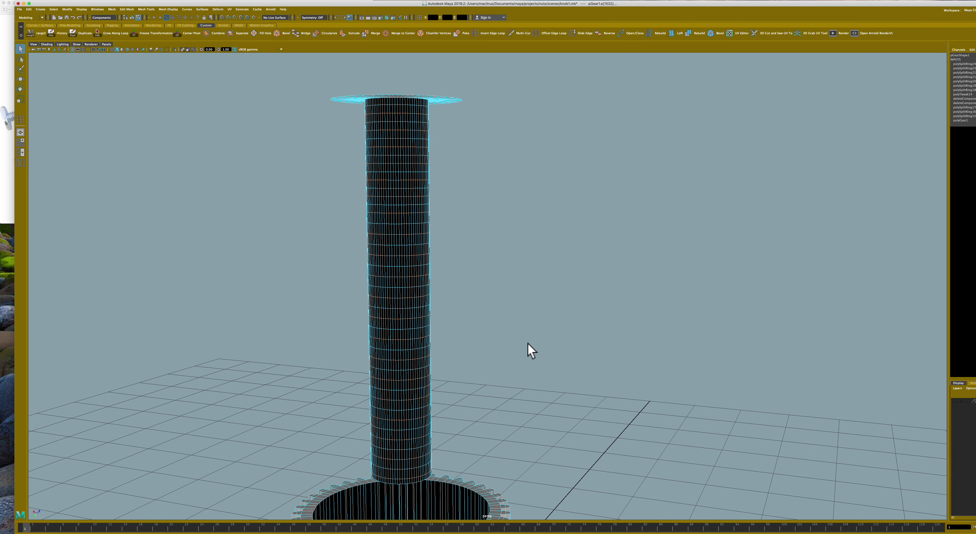
{"action": "mouse_move", "coordinate": [529, 348]}
{"action": "left_mouse_down", "text": "alt"}
{"action": "mouse_move", "coordinate": [527, 331]}
{"action": "mouse_move", "coordinate": [525, 355]}
{"action": "mouse_move", "coordinate": [525, 347]}
{"action": "left_mouse_up", "text": "alt"}
Scale the selected edge rings outward into thread ridges, then deselect.
{"action": "key", "text": "r"}
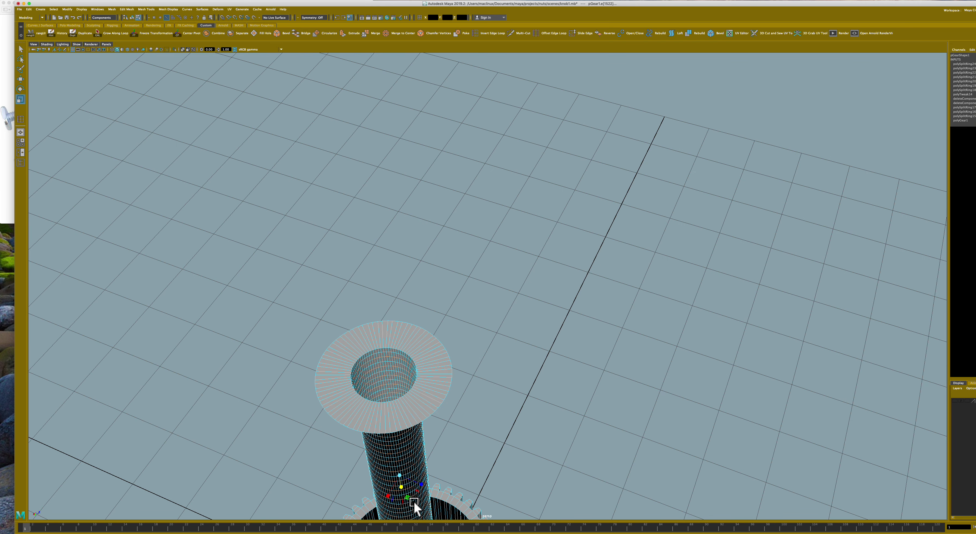
{"action": "left_click_drag", "start_coordinate": [414, 501], "coordinate": [418, 503]}
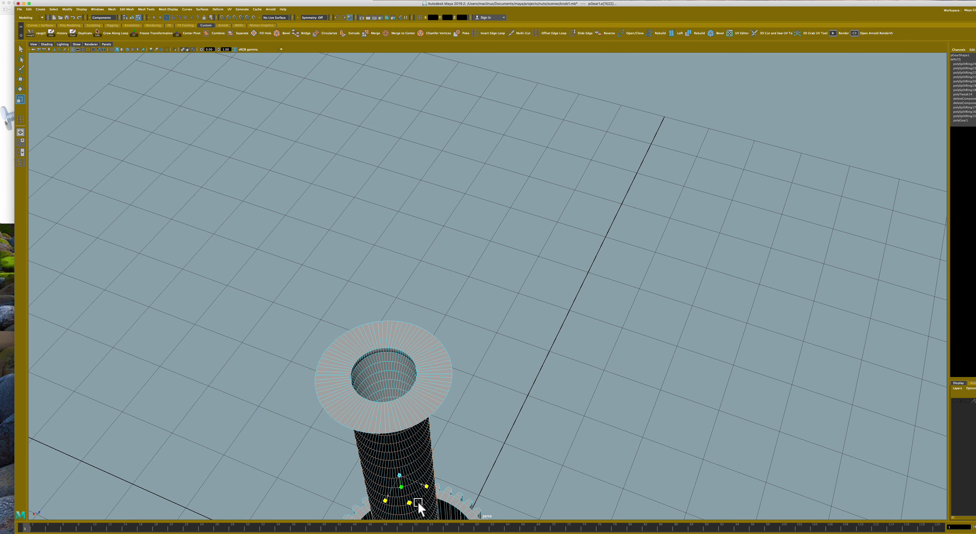
{"action": "left_click_drag", "start_coordinate": [546, 460], "coordinate": [539, 432], "text": "alt"}
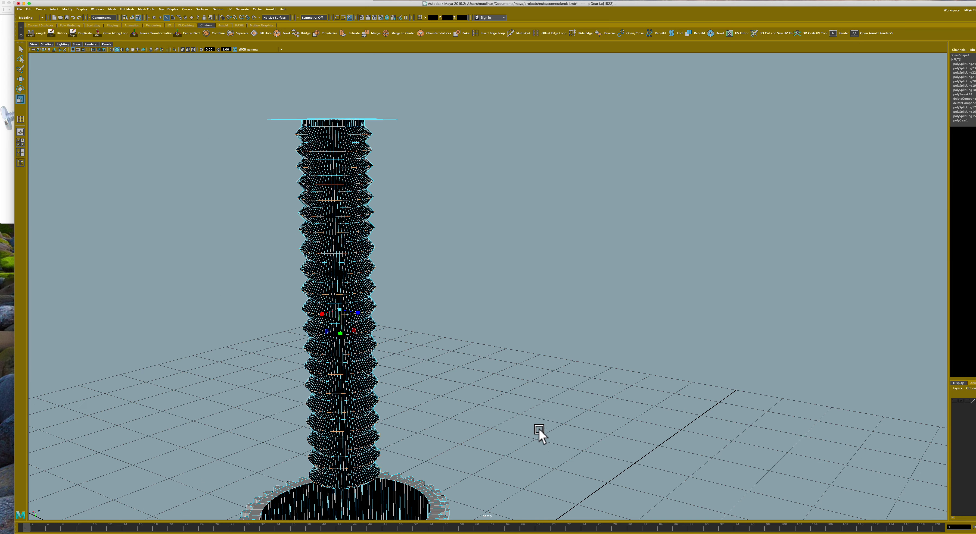
{"action": "left_click", "coordinate": [533, 412]}
{"action": "scroll", "coordinate": [534, 412], "scroll_direction": "down", "scroll_amount": 5}
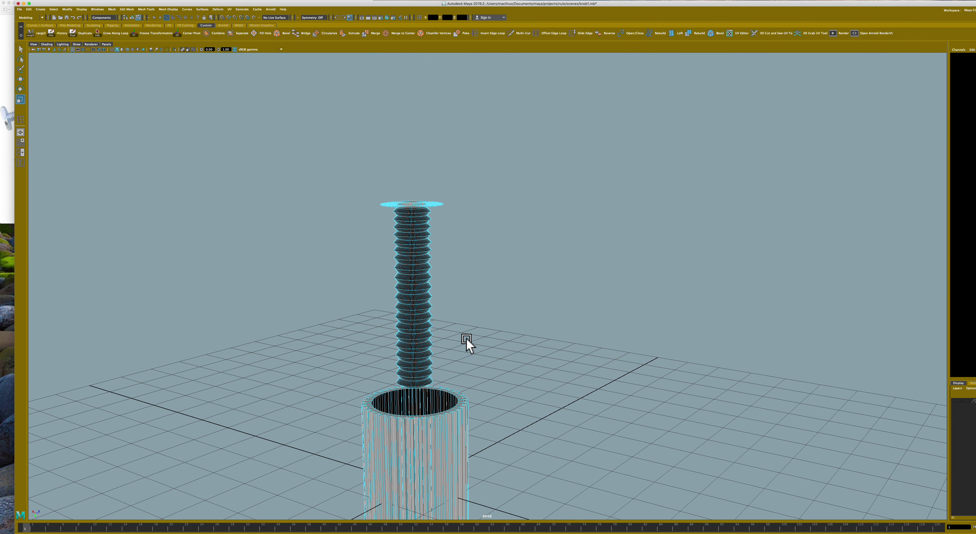
Box-select the threaded section's faces and scale them down into a short plug.
{"action": "right_click", "coordinate": [402, 275]}
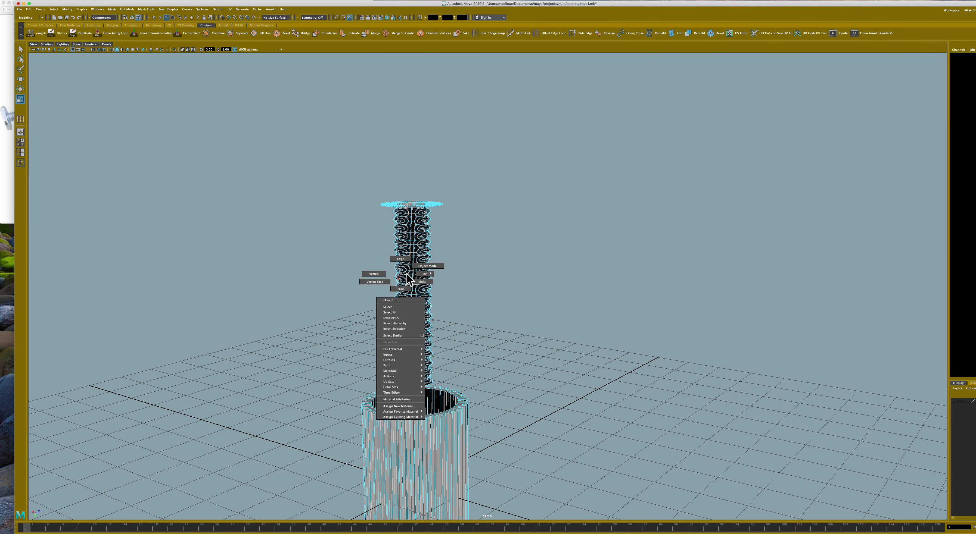
{"action": "left_click", "coordinate": [437, 267]}
{"action": "key", "text": "f"}
{"action": "left_click_drag", "start_coordinate": [462, 307], "coordinate": [465, 307], "text": "alt"}
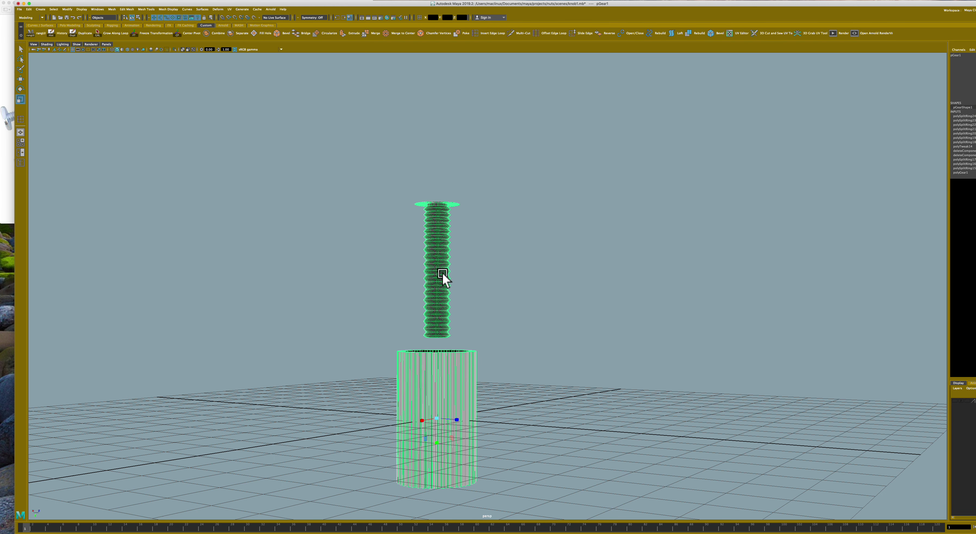
{"action": "right_click", "coordinate": [433, 271]}
{"action": "left_click", "coordinate": [433, 285]}
{"action": "left_click_drag", "start_coordinate": [368, 190], "coordinate": [529, 342]}
{"action": "mouse_move", "coordinate": [368, 191]}
{"action": "left_mouse_down"}
{"action": "mouse_move", "coordinate": [533, 342]}
{"action": "mouse_move", "coordinate": [476, 329]}
{"action": "mouse_move", "coordinate": [445, 297]}
{"action": "left_mouse_up"}
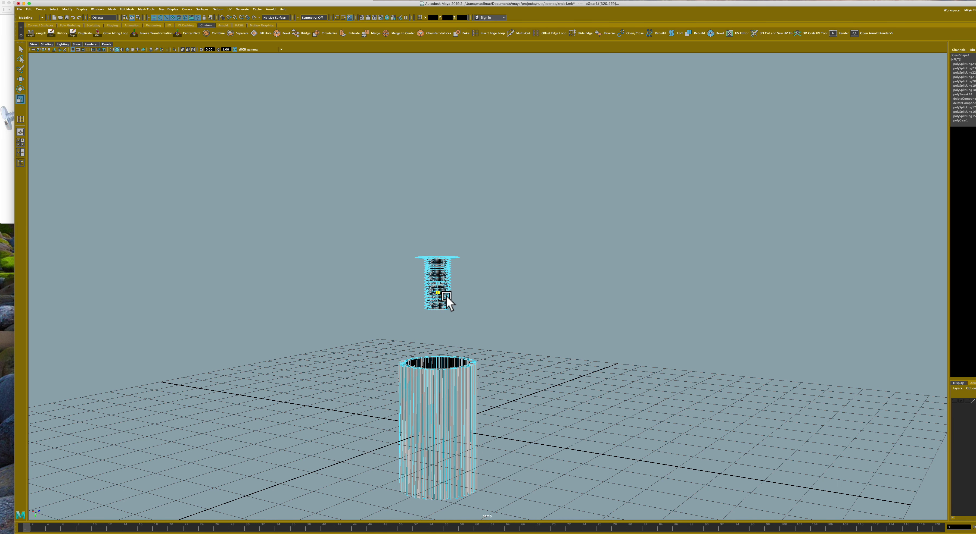
{"action": "left_click_drag", "start_coordinate": [446, 297], "coordinate": [445, 295]}
{"action": "left_click", "coordinate": [535, 334]}
Reselect all faces of the threaded plug.
{"action": "mouse_move", "coordinate": [535, 334]}
{"action": "left_mouse_down", "text": "alt"}
{"action": "mouse_move", "coordinate": [521, 346]}
{"action": "mouse_move", "coordinate": [362, 356]}
{"action": "left_mouse_up", "text": "alt"}
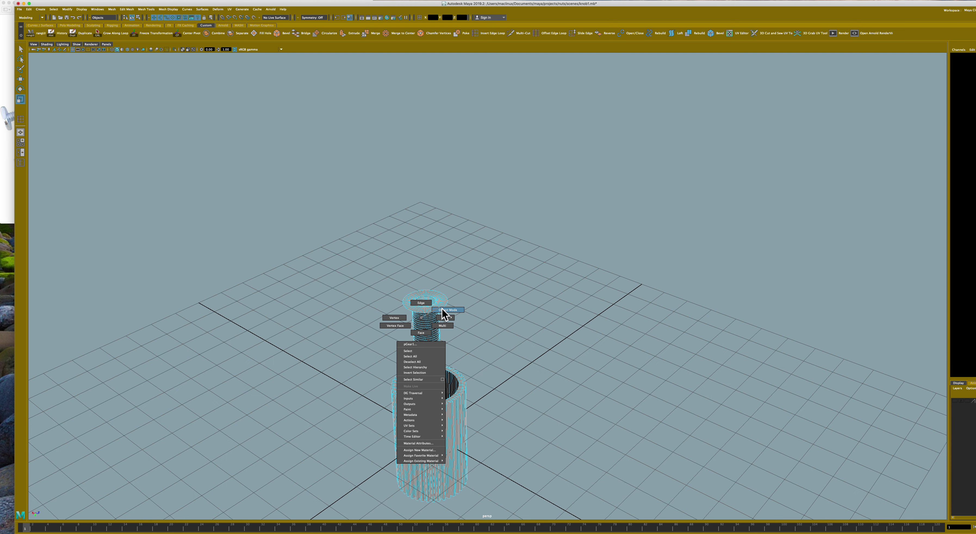
{"action": "right_click_drag", "start_coordinate": [423, 319], "coordinate": [459, 310]}
{"action": "left_click_drag", "start_coordinate": [384, 283], "coordinate": [474, 351]}
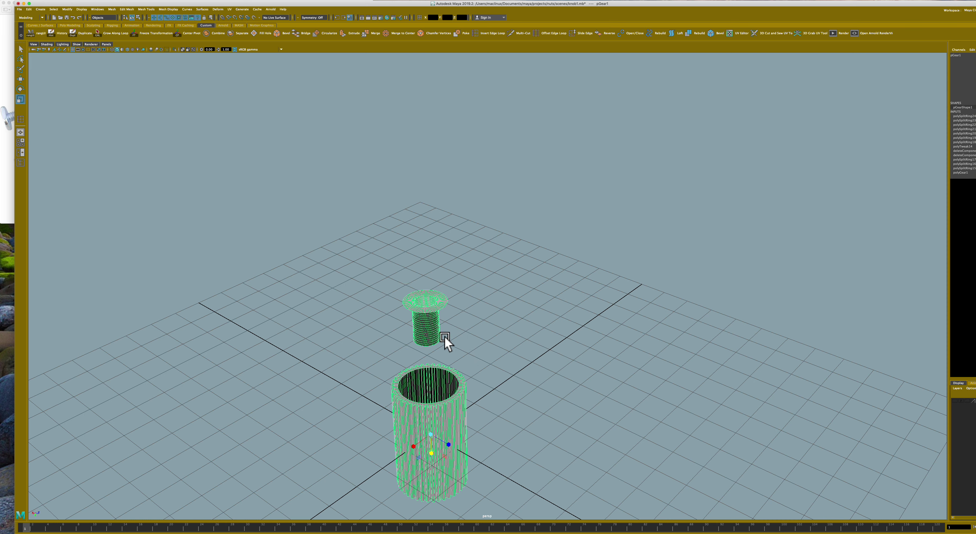
{"action": "right_click_drag", "start_coordinate": [434, 347], "coordinate": [424, 339]}
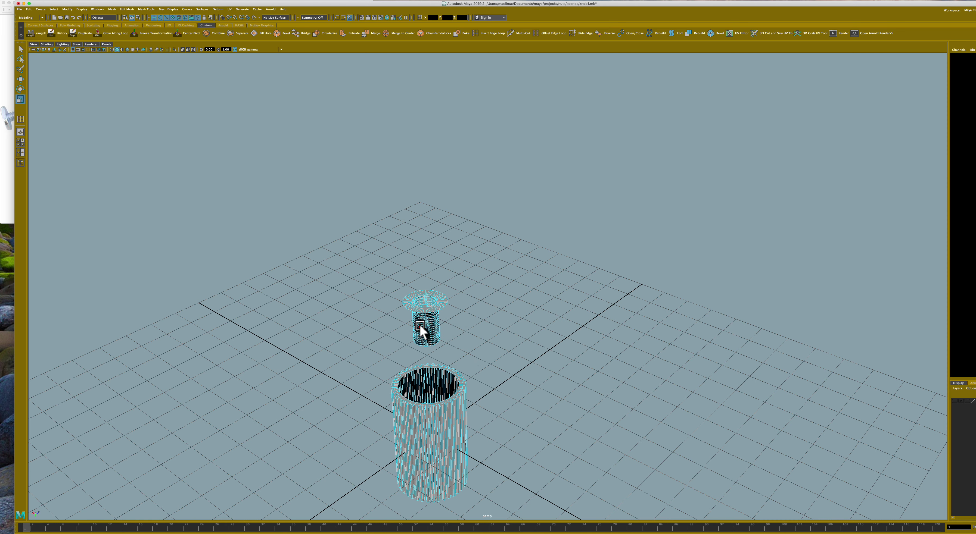
{"action": "left_click_drag", "start_coordinate": [486, 355], "coordinate": [486, 355]}
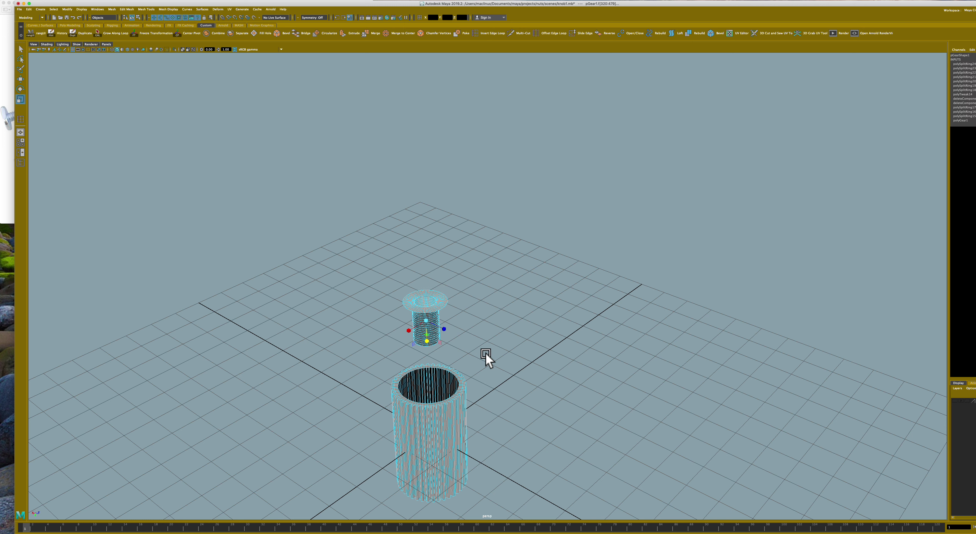
Move the threaded plug down into the hub opening and switch to the four-view layout.
{"action": "key", "text": "w"}
{"action": "left_click_drag", "start_coordinate": [435, 344], "coordinate": [440, 423]}
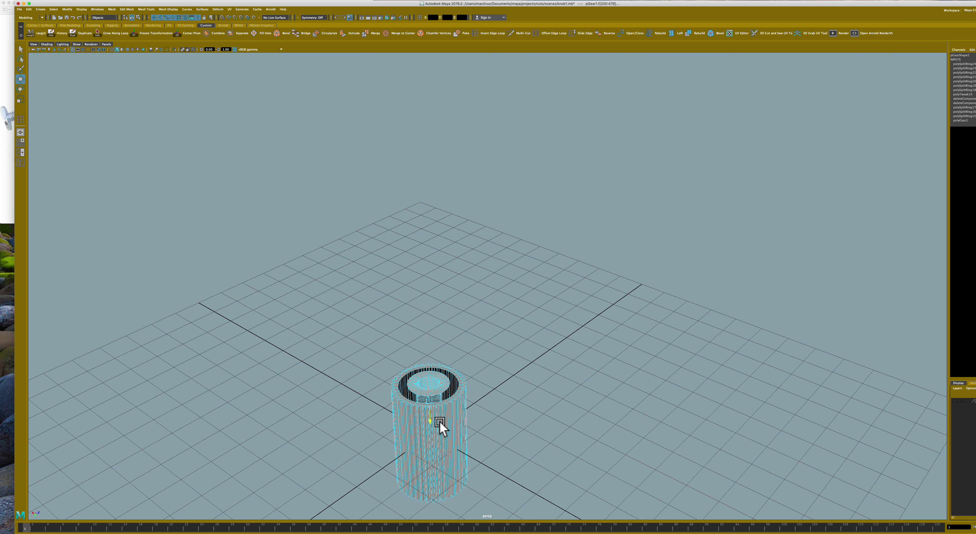
{"action": "left_click_drag", "start_coordinate": [440, 423], "coordinate": [440, 422]}
{"action": "left_click", "coordinate": [26, 145]}
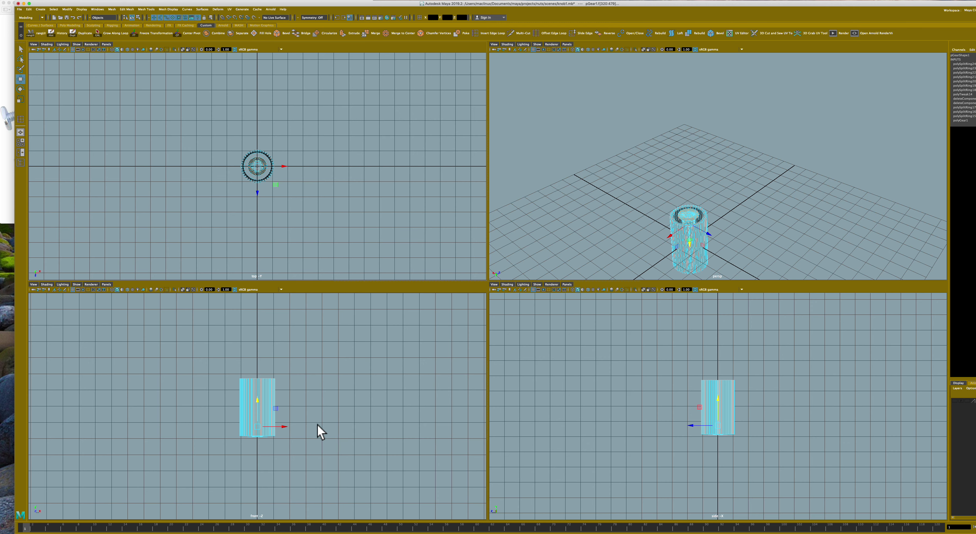
Raise the plug faces slightly in the maximized front view, then return to perspective.
{"action": "key", "text": "space"}
{"action": "scroll", "coordinate": [505, 405], "scroll_direction": "up", "scroll_amount": 5}
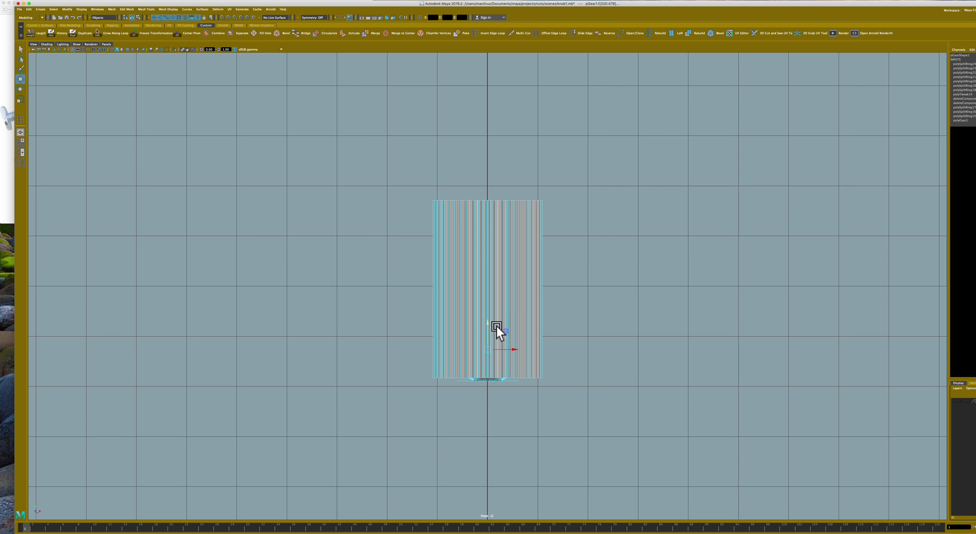
{"action": "middle_click_drag", "start_coordinate": [497, 328], "coordinate": [498, 327]}
{"action": "middle_click_drag", "start_coordinate": [498, 328], "coordinate": [496, 325]}
{"action": "left_click", "coordinate": [21, 134]}
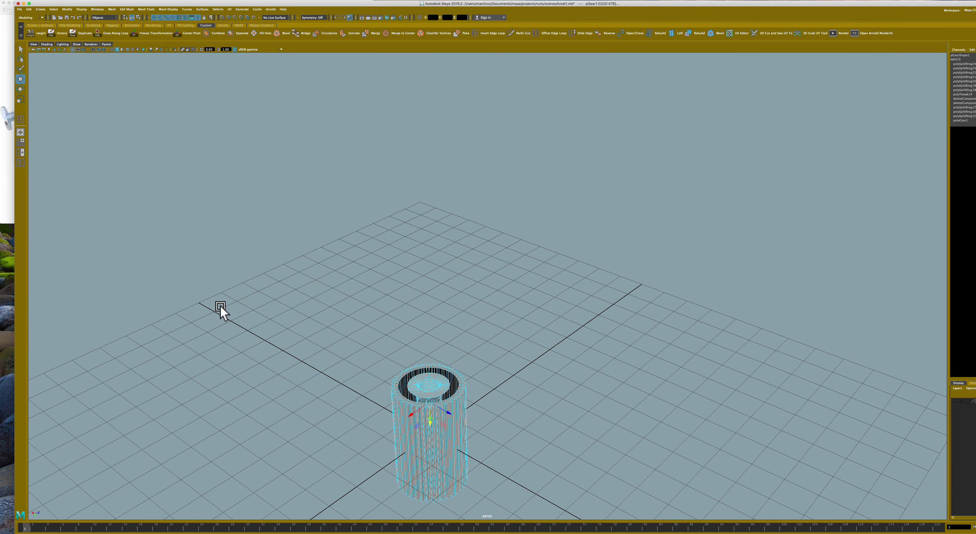
{"action": "left_click", "coordinate": [557, 377]}
{"action": "scroll", "coordinate": [546, 382], "scroll_direction": "up", "scroll_amount": 3}
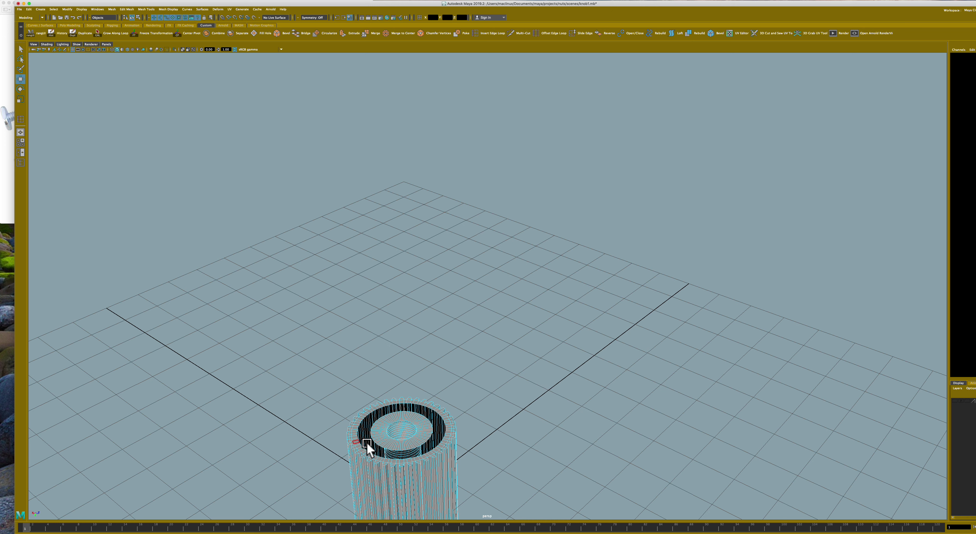
Select the gap's rim edges and bridge them with Edit Mesh > Bridge.
{"action": "right_click_drag", "start_coordinate": [362, 439], "coordinate": [353, 421]}
{"action": "middle_click_drag", "start_coordinate": [388, 422], "coordinate": [400, 338], "text": "alt"}
{"action": "scroll", "coordinate": [401, 329], "scroll_direction": "up", "scroll_amount": 2}
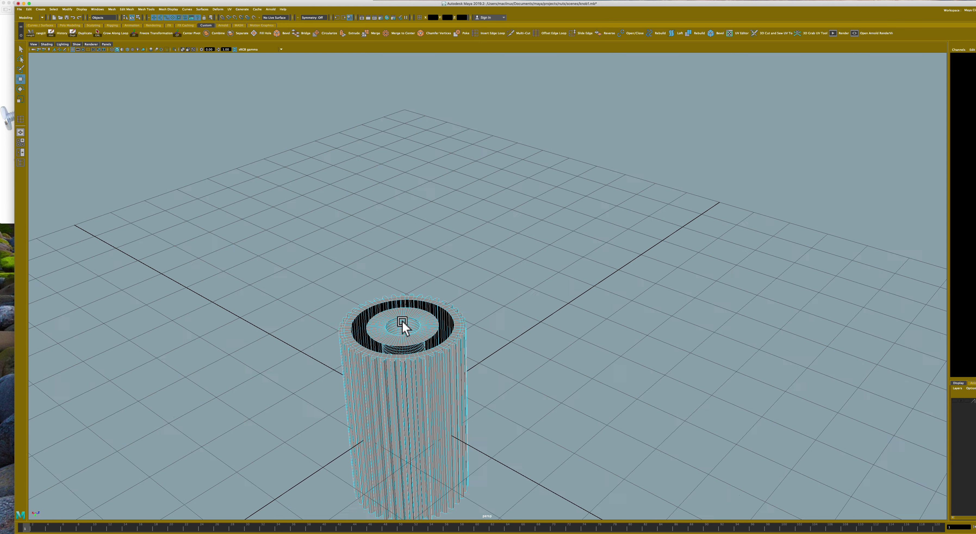
{"action": "scroll", "coordinate": [402, 322], "scroll_direction": "up", "scroll_amount": 3}
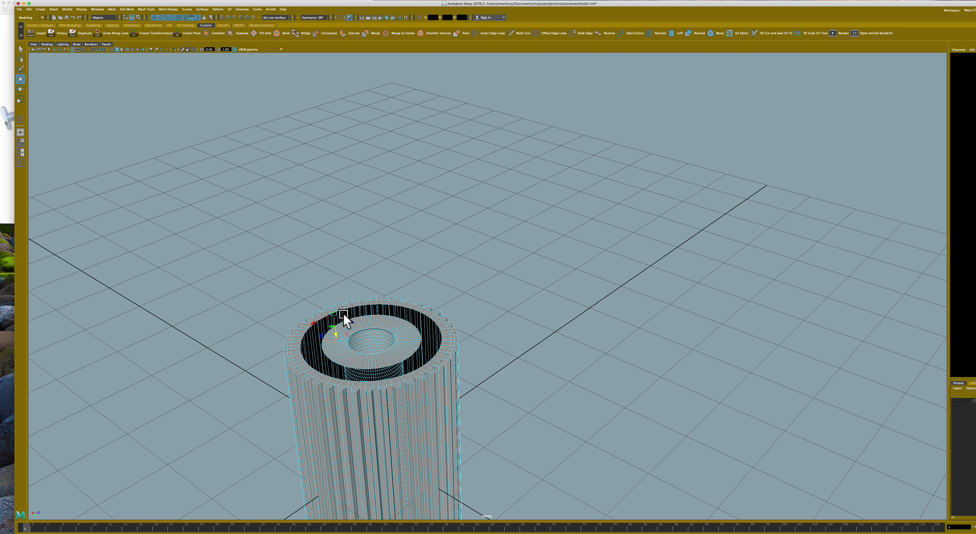
{"action": "left_click", "coordinate": [344, 315]}
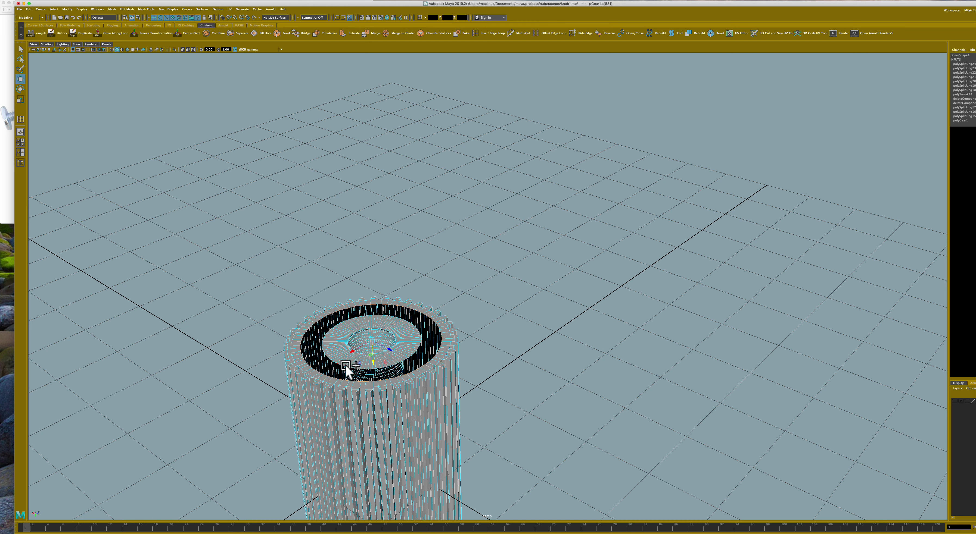
{"action": "key", "text": "ctrl+e"}
{"action": "left_click", "coordinate": [301, 38]}
Dismiss the bridge settings and toggle the gear through edge and vertex selection.
{"action": "left_click", "coordinate": [574, 237]}
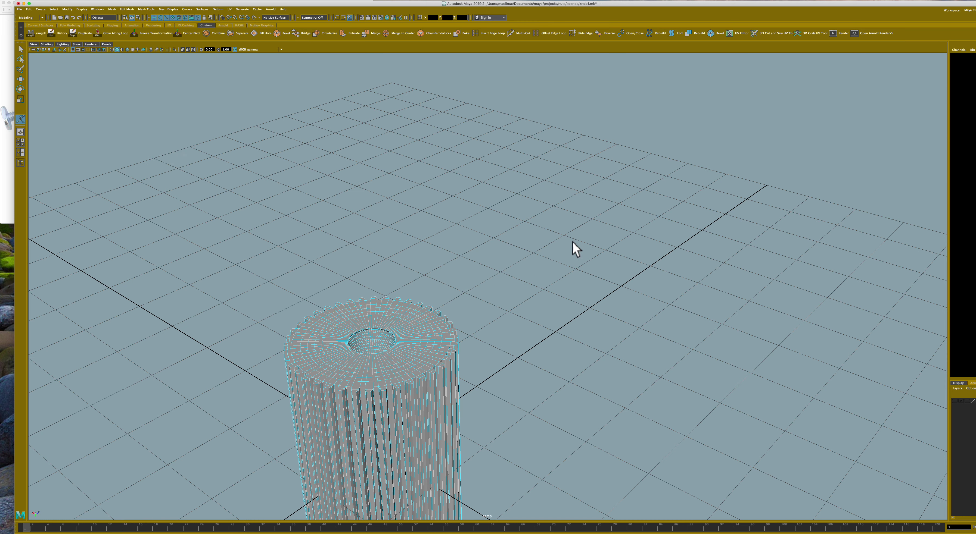
{"action": "right_click_drag", "start_coordinate": [374, 403], "coordinate": [386, 388]}
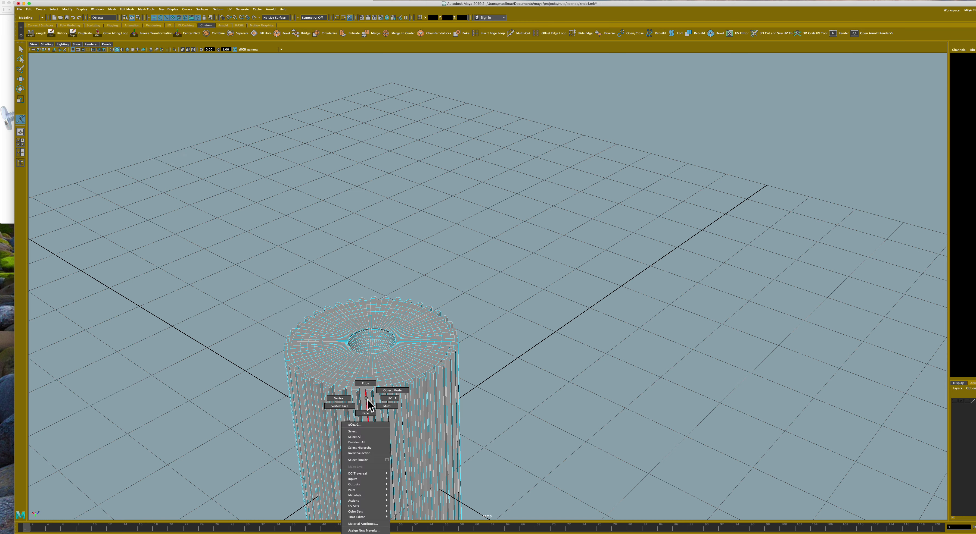
{"action": "right_click_drag", "start_coordinate": [324, 352], "coordinate": [323, 339]}
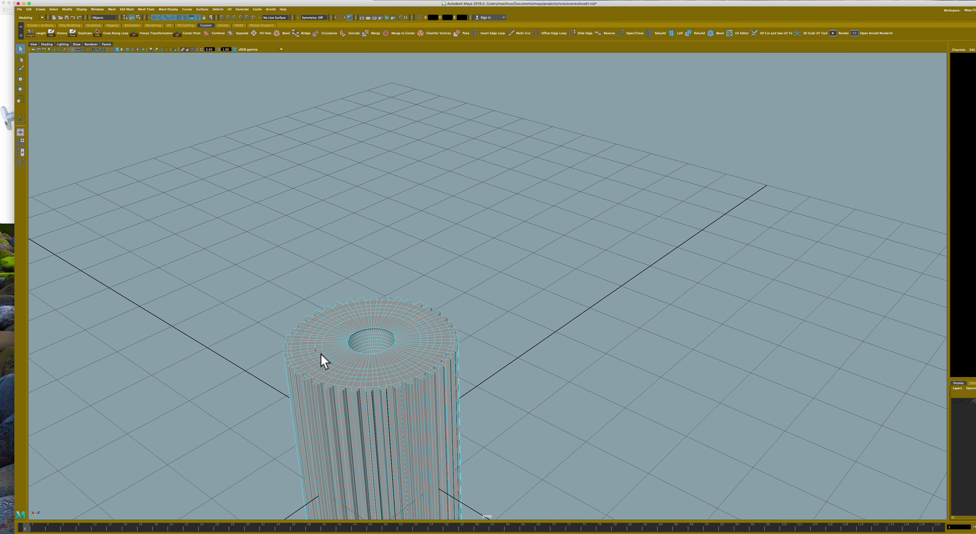
{"action": "left_click", "coordinate": [340, 325]}
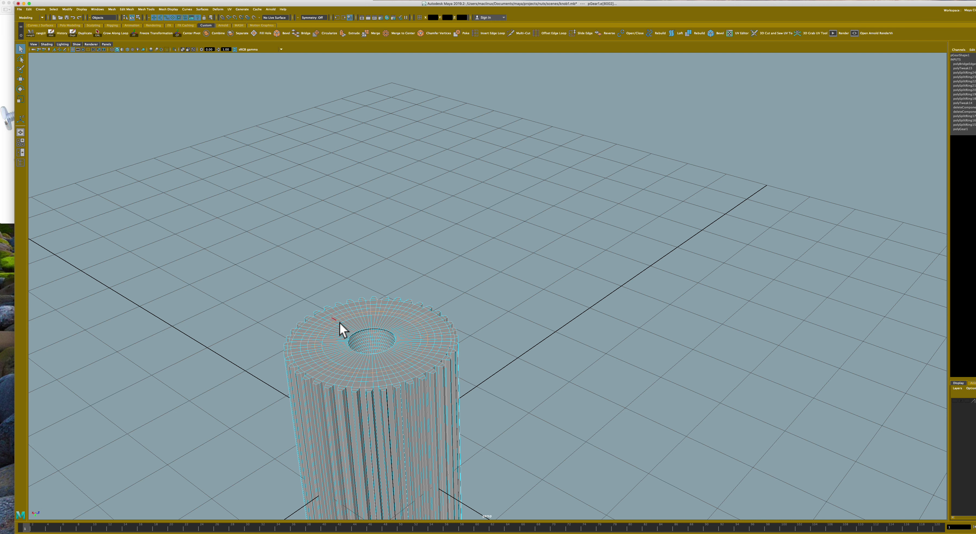
{"action": "left_click", "coordinate": [339, 325]}
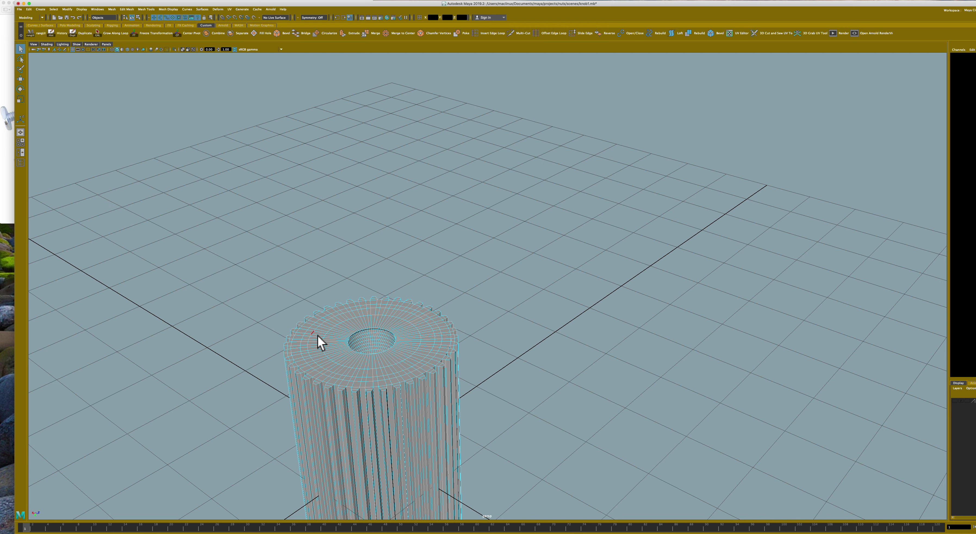
{"action": "right_click", "coordinate": [339, 367]}
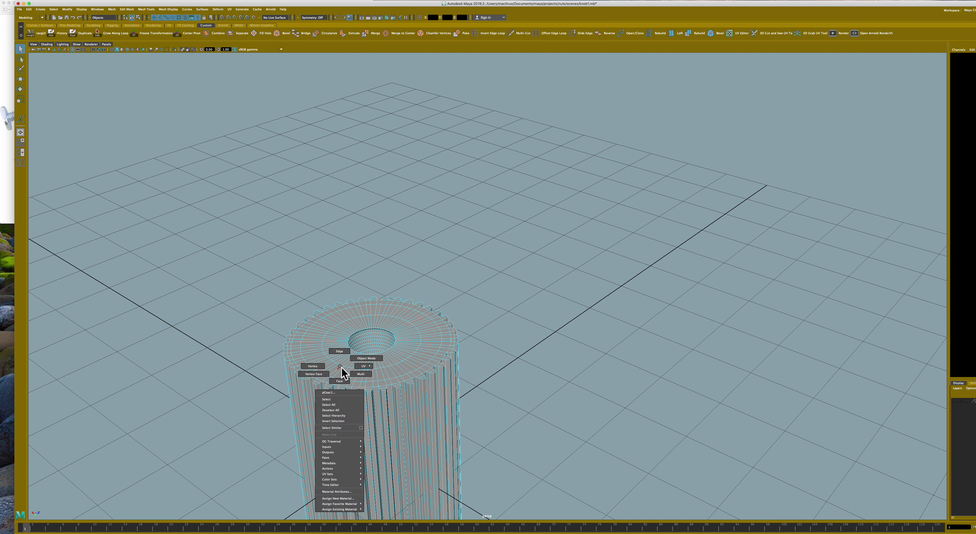
{"action": "left_click", "coordinate": [312, 367]}
{"action": "left_click_drag", "start_coordinate": [519, 419], "coordinate": [519, 420]}
{"action": "scroll", "coordinate": [476, 406], "scroll_direction": "down", "scroll_amount": 5}
Return to object mode, select the whole gear and display the four-view layout.
{"action": "right_click", "coordinate": [445, 409]}
{"action": "left_click", "coordinate": [466, 400]}
{"action": "mouse_move", "coordinate": [469, 414]}
{"action": "left_mouse_down", "text": "alt"}
{"action": "mouse_move", "coordinate": [529, 416]}
{"action": "mouse_move", "coordinate": [529, 434]}
{"action": "mouse_move", "coordinate": [551, 431]}
{"action": "left_mouse_up", "text": "alt"}
{"action": "left_click", "coordinate": [530, 417]}
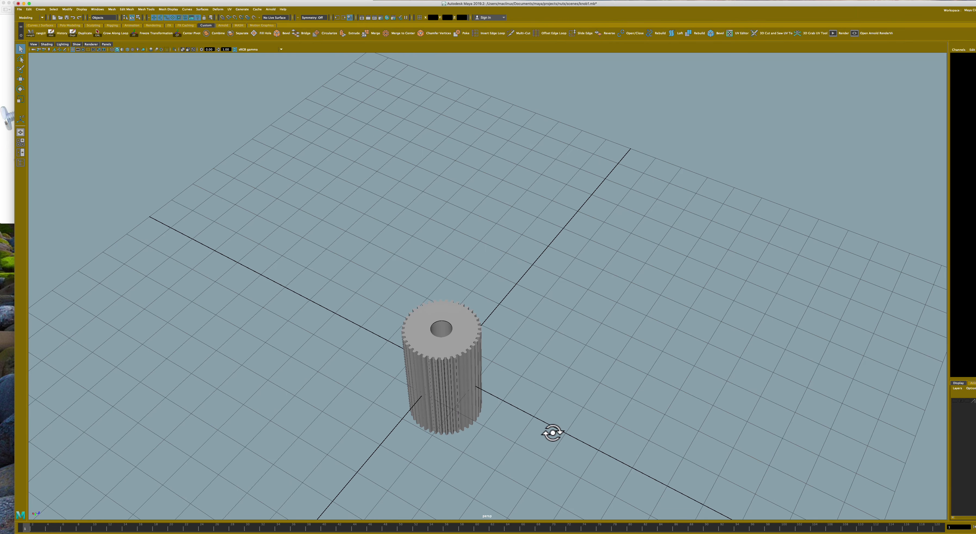
{"action": "left_click", "coordinate": [456, 343]}
{"action": "mouse_move", "coordinate": [453, 346]}
{"action": "left_mouse_down", "text": "alt"}
{"action": "mouse_move", "coordinate": [438, 355]}
{"action": "mouse_move", "coordinate": [437, 370]}
{"action": "mouse_move", "coordinate": [435, 336]}
{"action": "mouse_move", "coordinate": [446, 364]}
{"action": "mouse_move", "coordinate": [457, 349]}
{"action": "mouse_move", "coordinate": [459, 362]}
{"action": "mouse_move", "coordinate": [453, 355]}
{"action": "mouse_move", "coordinate": [461, 355]}
{"action": "mouse_move", "coordinate": [362, 323]}
{"action": "mouse_move", "coordinate": [402, 322]}
{"action": "left_mouse_up", "text": "alt"}
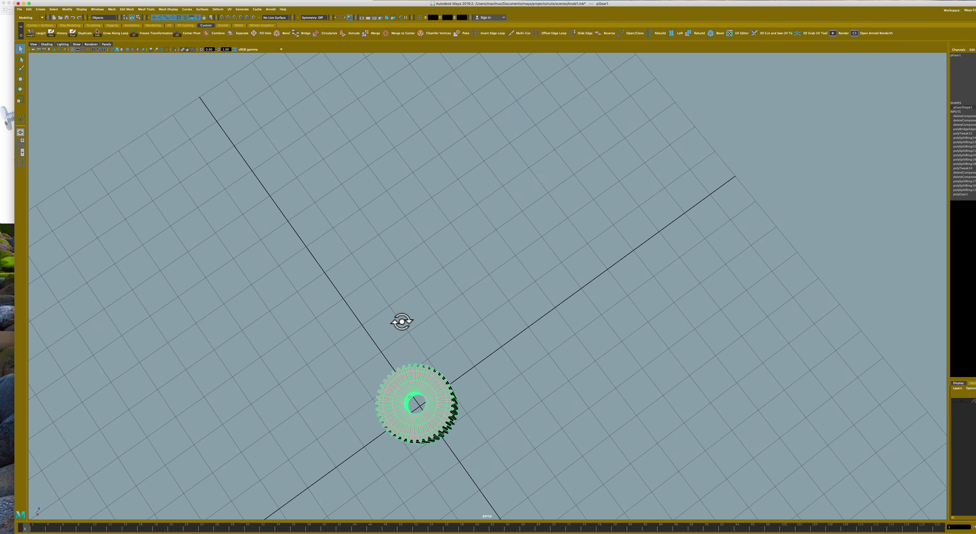
{"action": "left_click", "coordinate": [21, 143]}
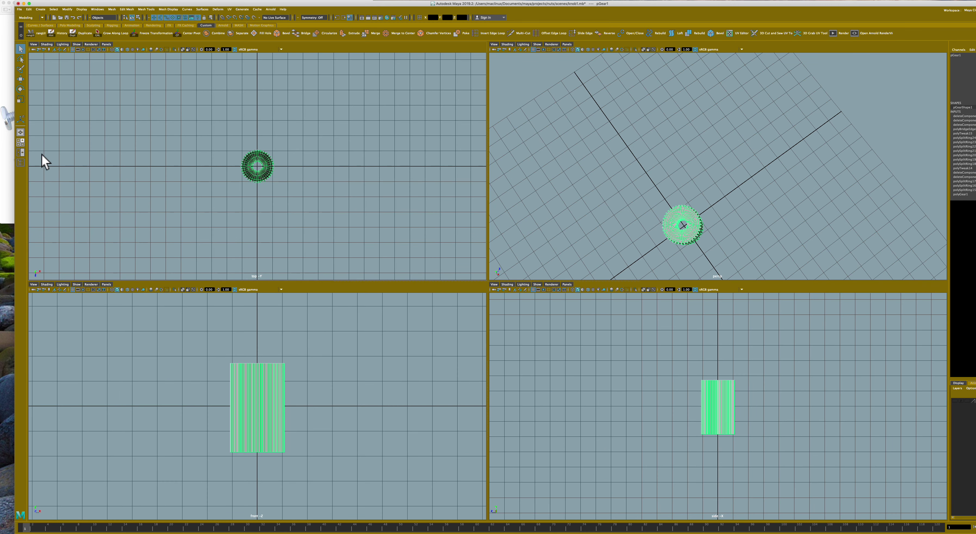
In the maximized top view, scale the inner vertex ring outward to widen the hole.
{"action": "right_click", "coordinate": [312, 179]}
{"action": "key", "text": "space"}
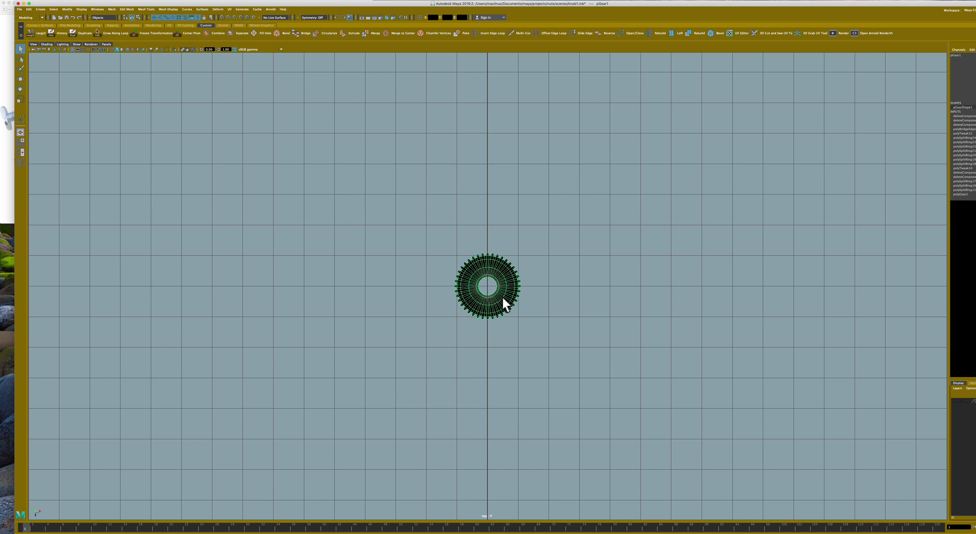
{"action": "right_click", "coordinate": [496, 290]}
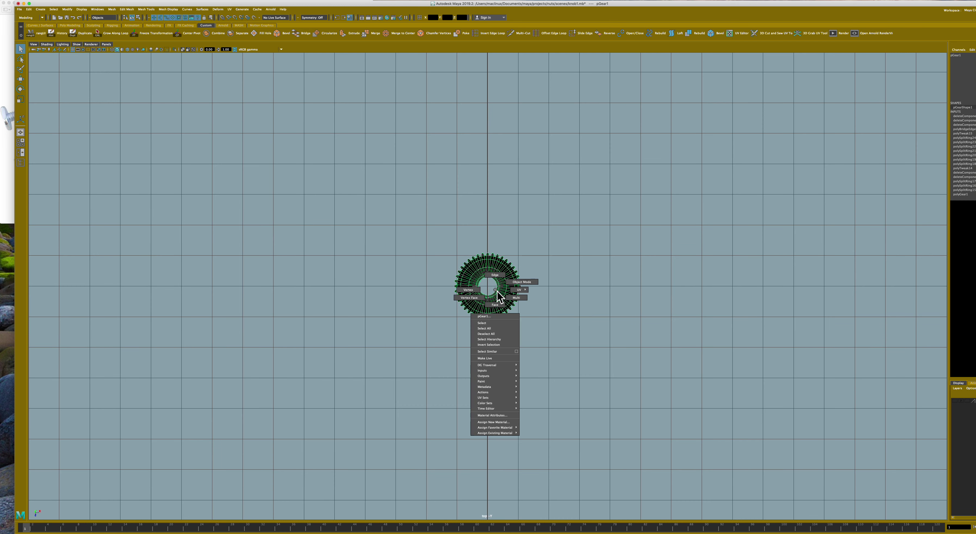
{"action": "left_click", "coordinate": [474, 292]}
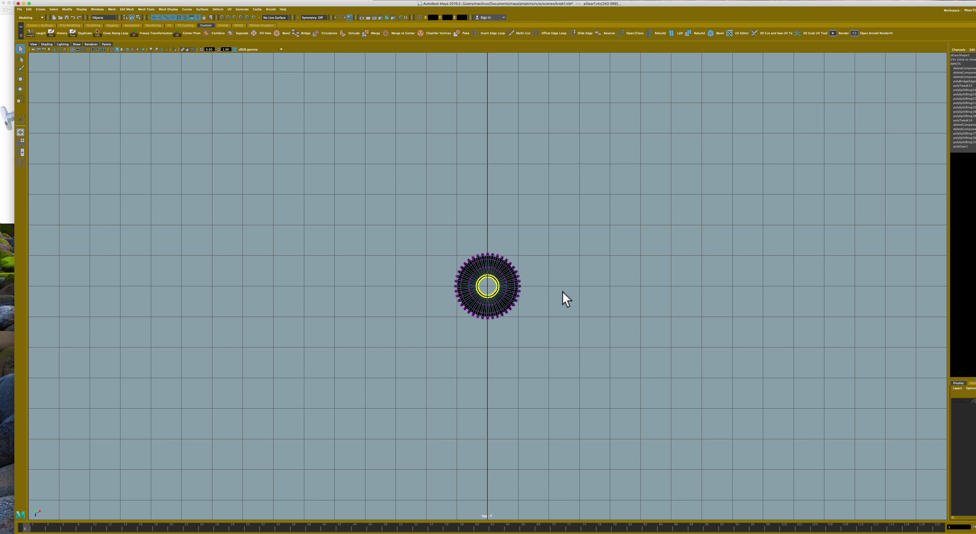
{"action": "key", "text": "r"}
{"action": "left_click_drag", "start_coordinate": [516, 307], "coordinate": [522, 309]}
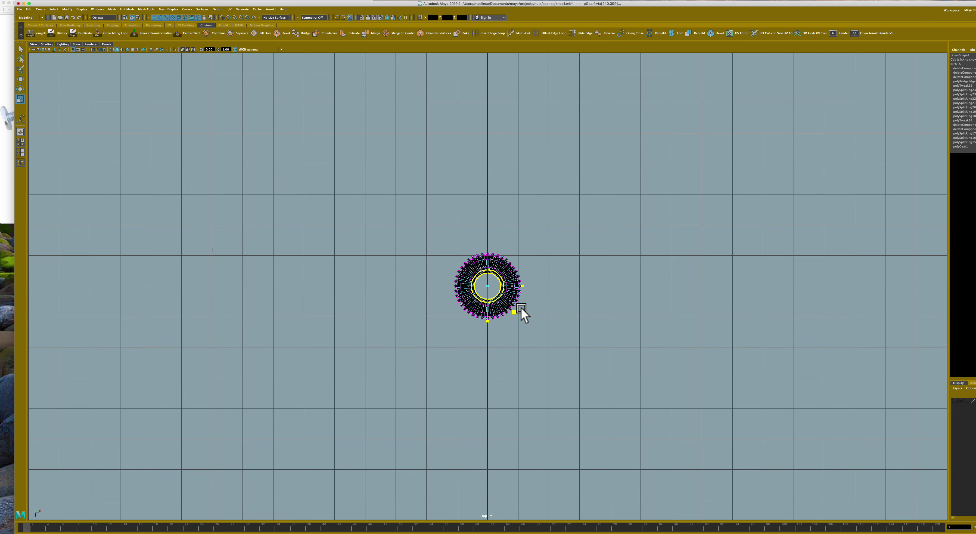
{"action": "left_click", "coordinate": [239, 265]}
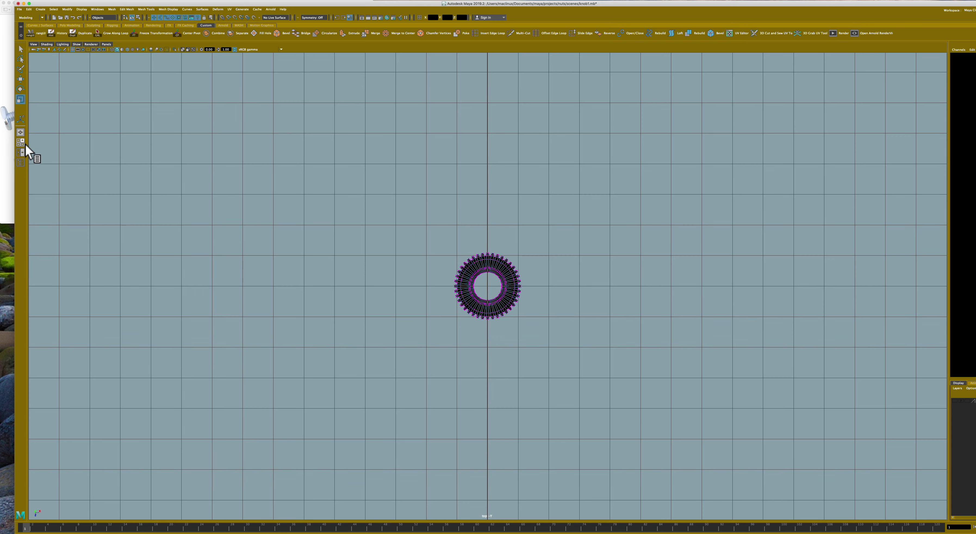
Return to perspective, select the whole gear and zoom in on its widened top hole.
{"action": "left_click", "coordinate": [21, 132]}
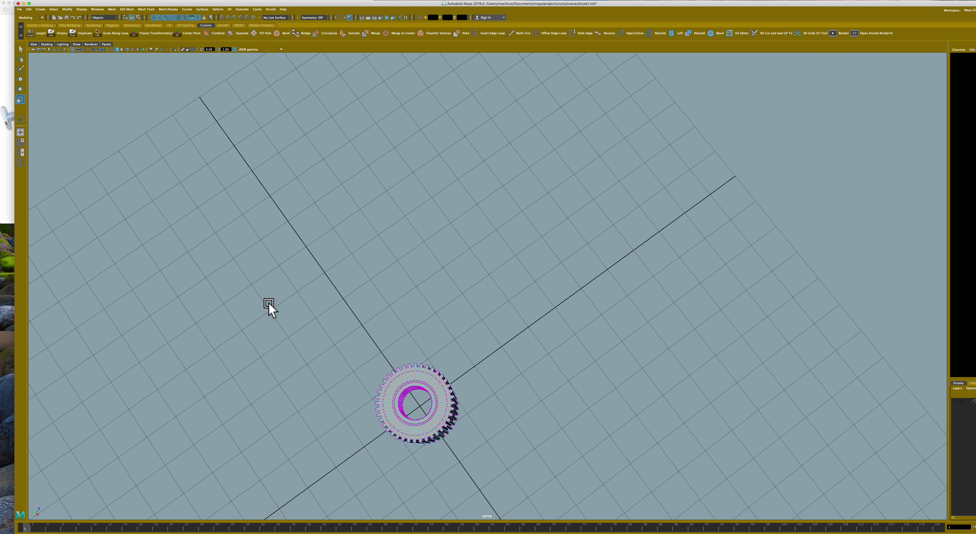
{"action": "left_click_drag", "start_coordinate": [280, 323], "coordinate": [284, 305], "text": "alt"}
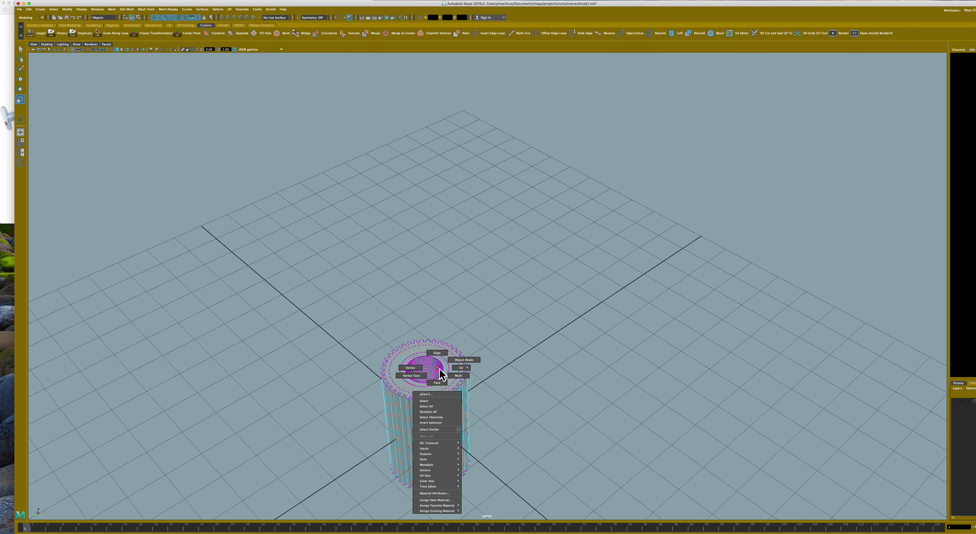
{"action": "right_click_drag", "start_coordinate": [438, 369], "coordinate": [460, 370]}
{"action": "left_click", "coordinate": [515, 373]}
{"action": "mouse_move", "coordinate": [515, 372]}
{"action": "left_mouse_down", "text": "alt"}
{"action": "mouse_move", "coordinate": [499, 385]}
{"action": "mouse_move", "coordinate": [408, 367]}
{"action": "mouse_move", "coordinate": [442, 314]}
{"action": "mouse_move", "coordinate": [477, 296]}
{"action": "left_mouse_up", "text": "alt"}
{"action": "left_click", "coordinate": [415, 380]}
{"action": "scroll", "coordinate": [477, 295], "scroll_direction": "up", "scroll_amount": 3}
{"action": "scroll", "coordinate": [474, 298], "scroll_direction": "up", "scroll_amount": 2}
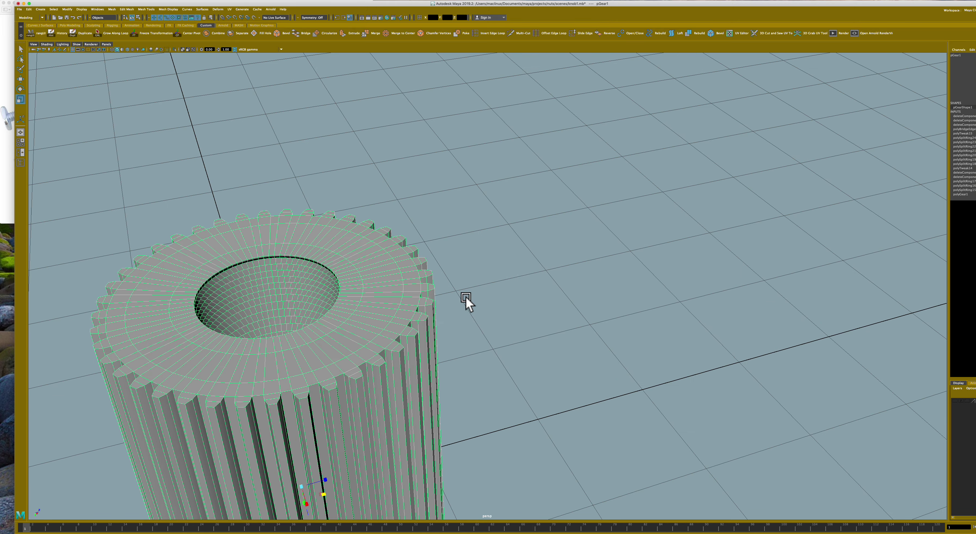
{"action": "scroll", "coordinate": [466, 298], "scroll_direction": "up", "scroll_amount": 2}
{"action": "scroll", "coordinate": [460, 298], "scroll_direction": "up", "scroll_amount": 2}
{"action": "scroll", "coordinate": [469, 298], "scroll_direction": "up", "scroll_amount": 2}
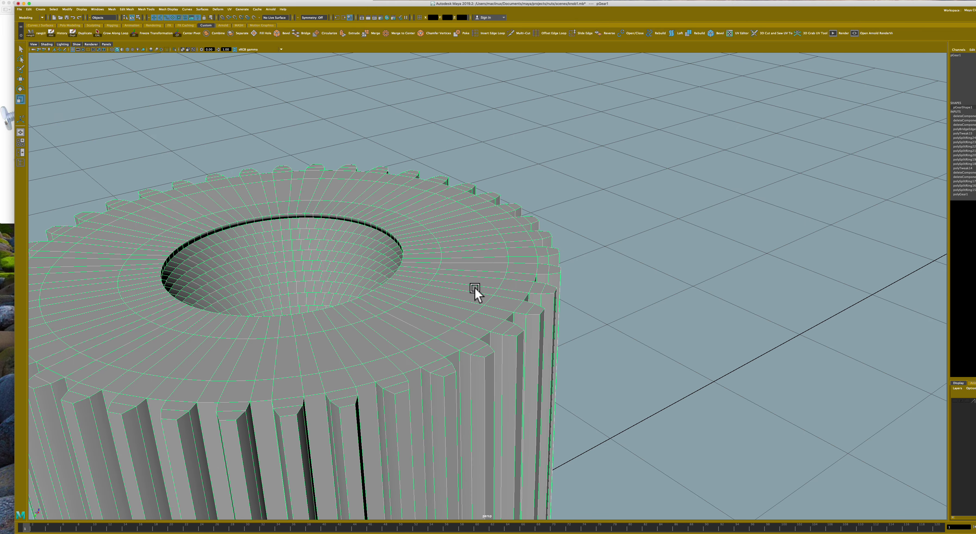
Insert offset edge loops around the hole's rim and upper inner wall.
{"action": "left_click", "coordinate": [538, 37]}
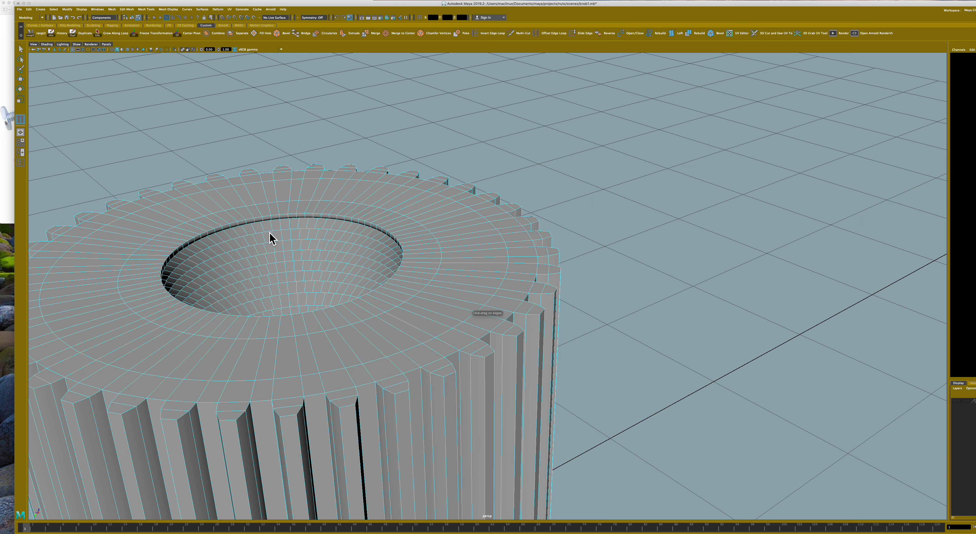
{"action": "left_click_drag", "start_coordinate": [273, 235], "coordinate": [274, 214]}
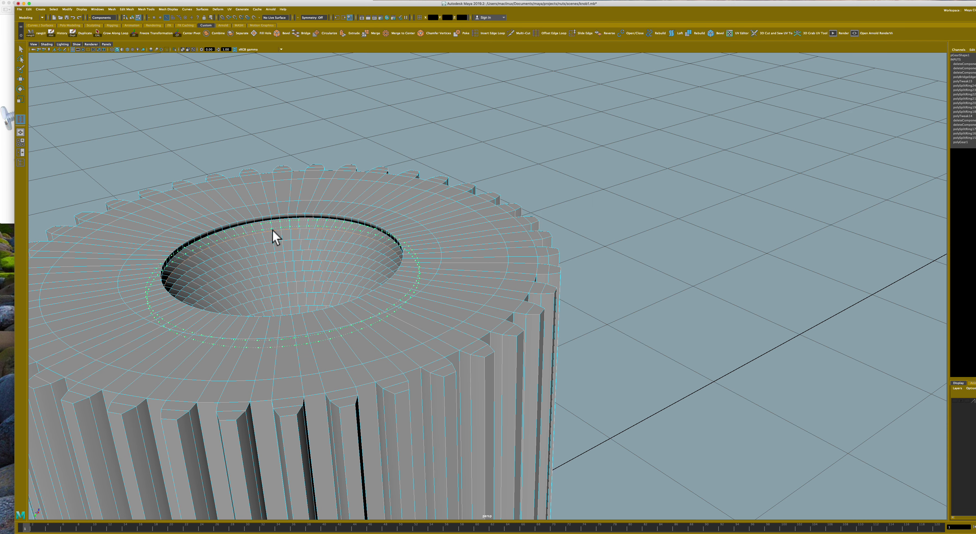
{"action": "left_click_drag", "start_coordinate": [273, 215], "coordinate": [276, 245]}
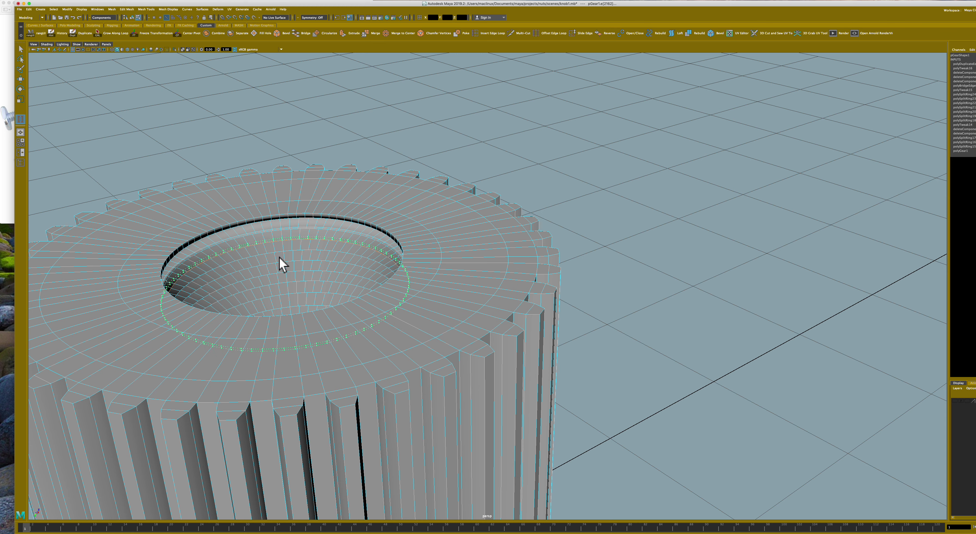
{"action": "mouse_move", "coordinate": [276, 246]}
{"action": "left_mouse_down"}
{"action": "mouse_move", "coordinate": [283, 283]}
{"action": "mouse_move", "coordinate": [279, 276]}
{"action": "left_mouse_up"}
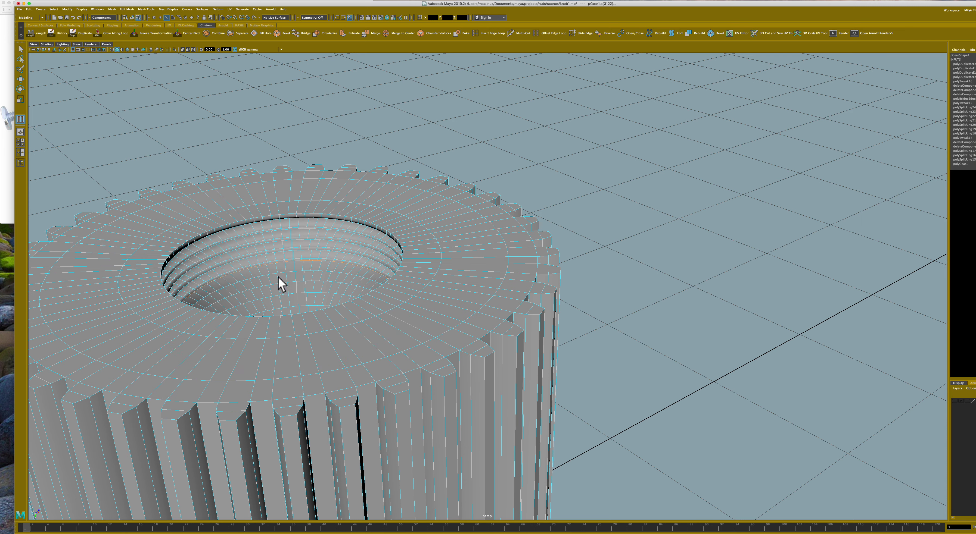
{"action": "left_click_drag", "start_coordinate": [281, 282], "coordinate": [286, 307]}
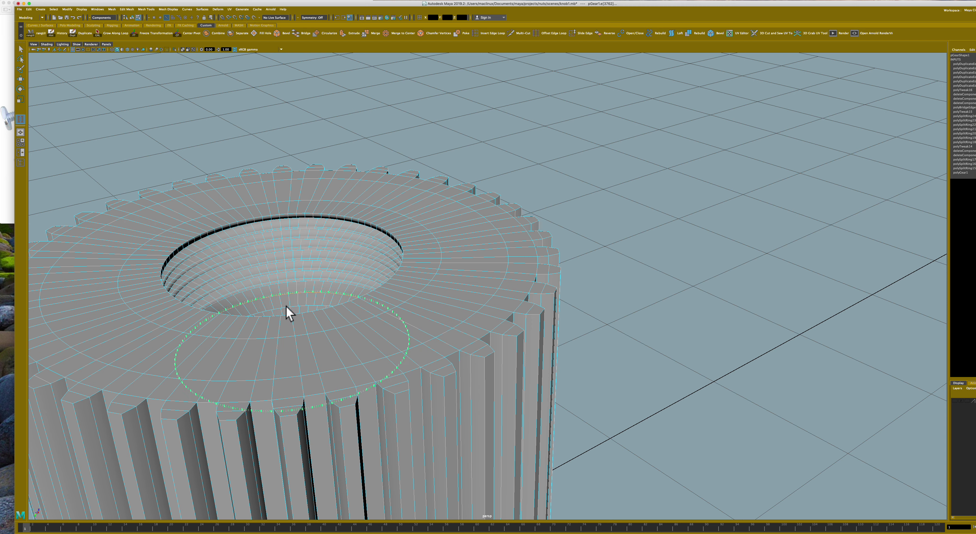
{"action": "left_click_drag", "start_coordinate": [283, 314], "coordinate": [289, 330]}
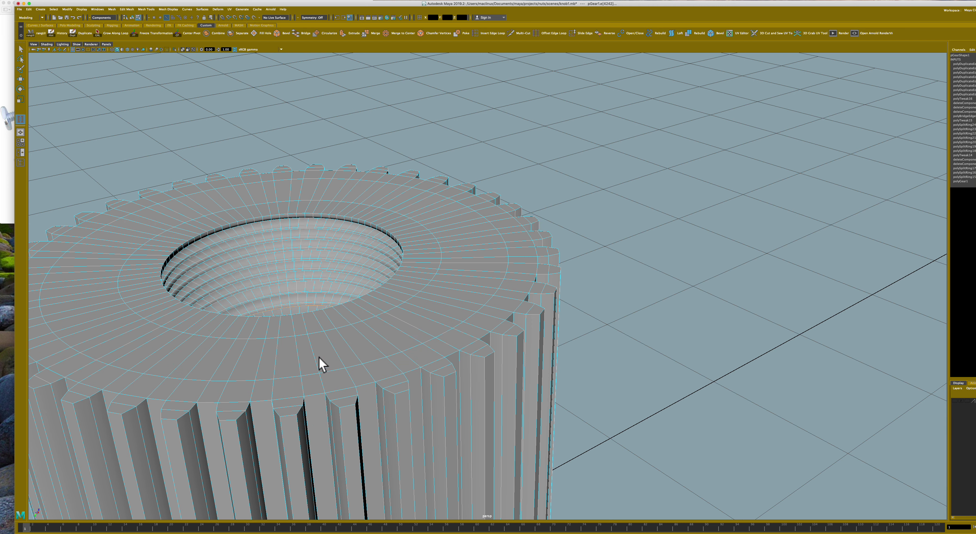
{"action": "left_click_drag", "start_coordinate": [300, 362], "coordinate": [290, 367], "text": "alt"}
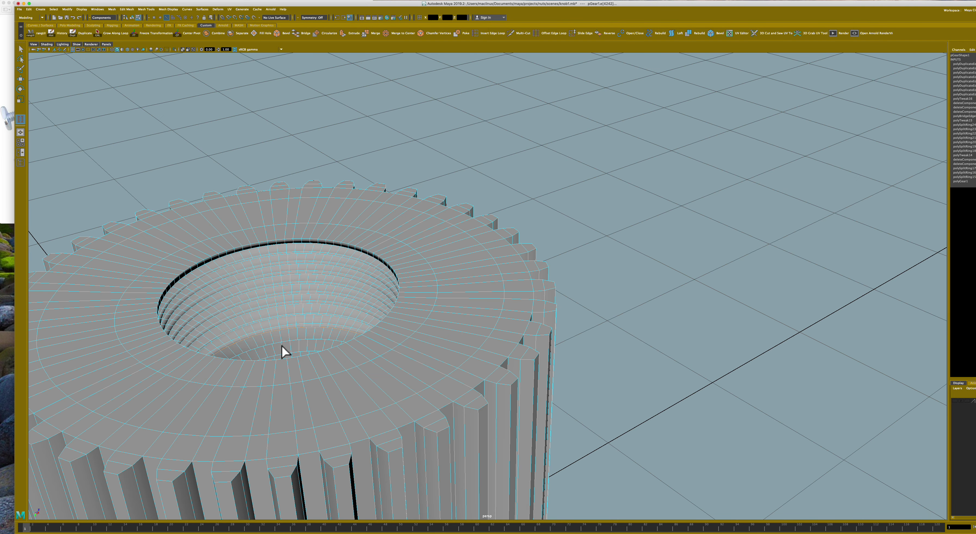
{"action": "left_click_drag", "start_coordinate": [283, 349], "coordinate": [288, 364]}
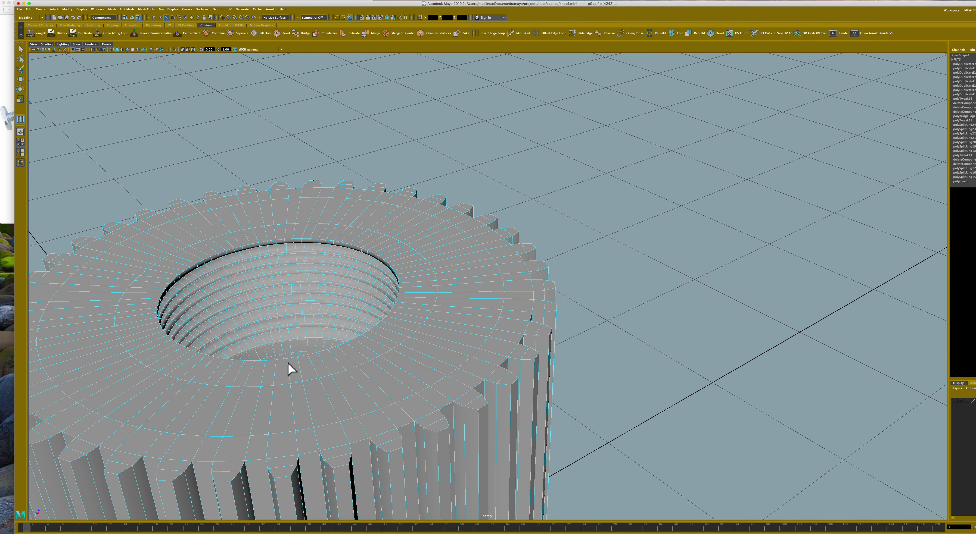
{"action": "left_click", "coordinate": [285, 359]}
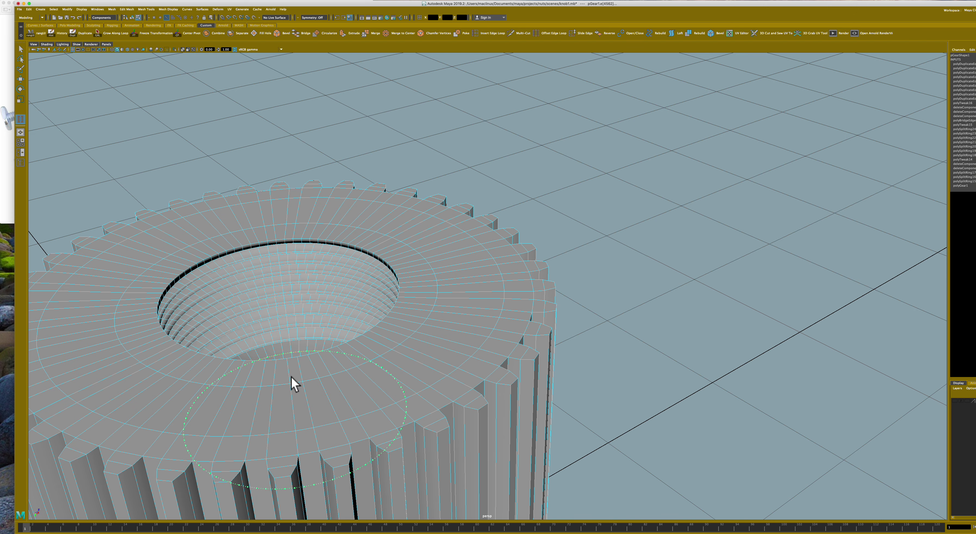
{"action": "left_click", "coordinate": [291, 376]}
Add more offset edge loops deeper down the hole toward its floor, then deselect.
{"action": "left_click_drag", "start_coordinate": [290, 377], "coordinate": [264, 409], "text": "alt"}
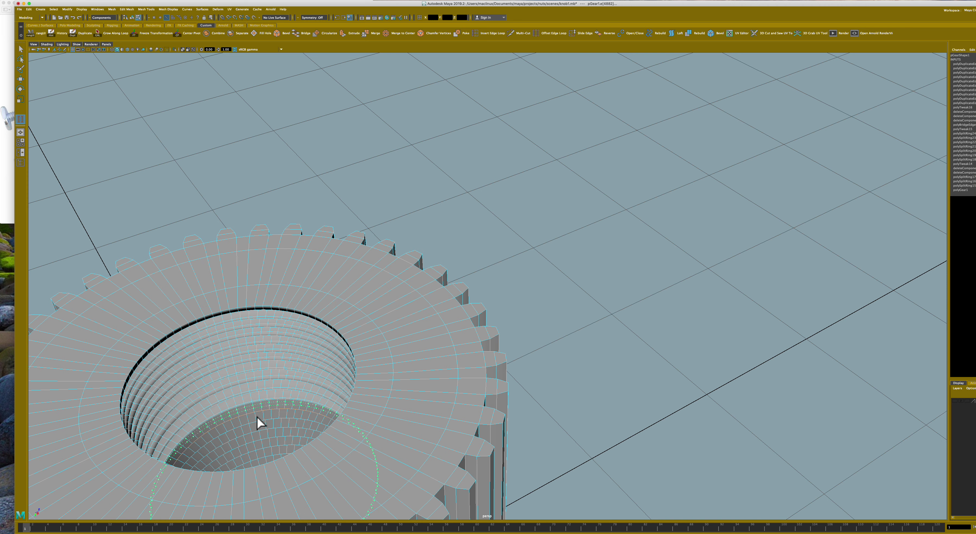
{"action": "left_click", "coordinate": [259, 429]}
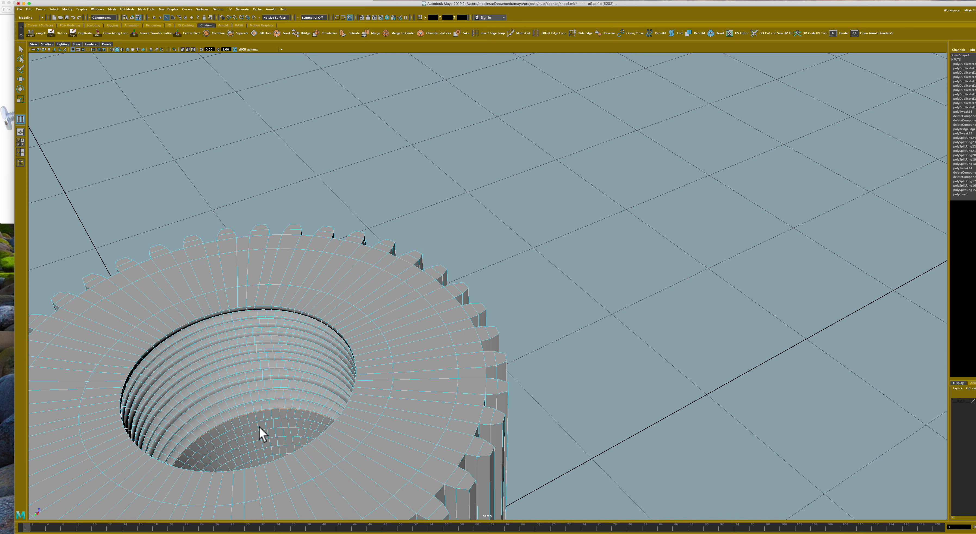
{"action": "left_click_drag", "start_coordinate": [263, 431], "coordinate": [262, 439]}
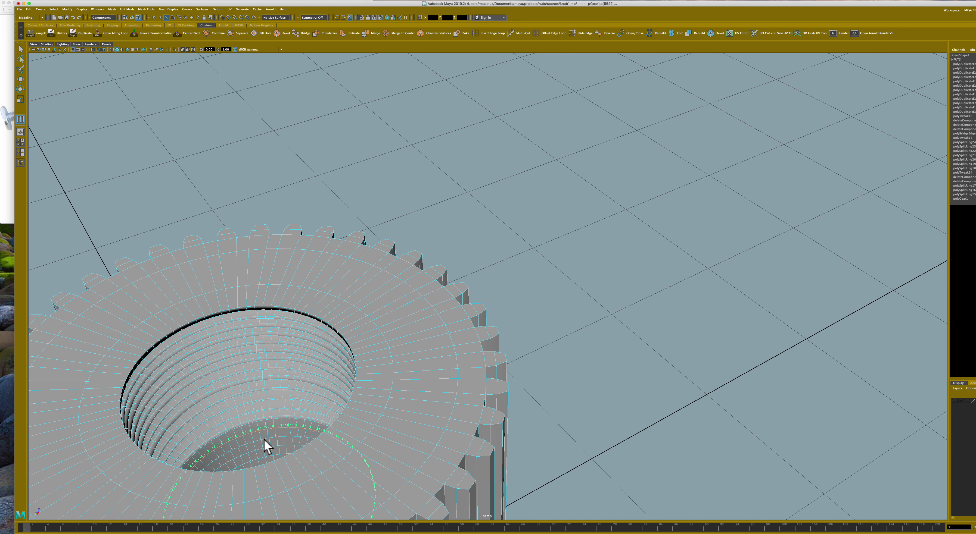
{"action": "left_click_drag", "start_coordinate": [264, 440], "coordinate": [263, 445]}
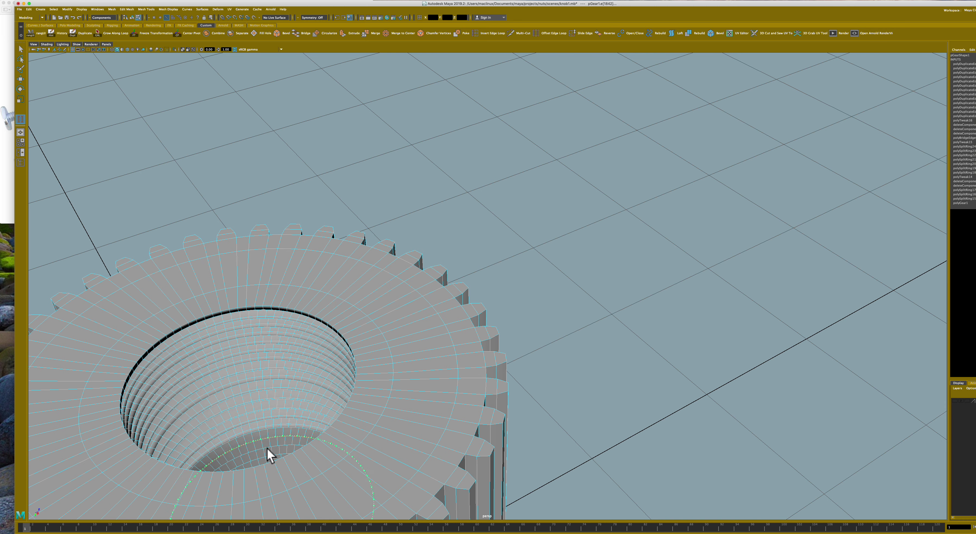
{"action": "left_click_drag", "start_coordinate": [266, 448], "coordinate": [265, 453]}
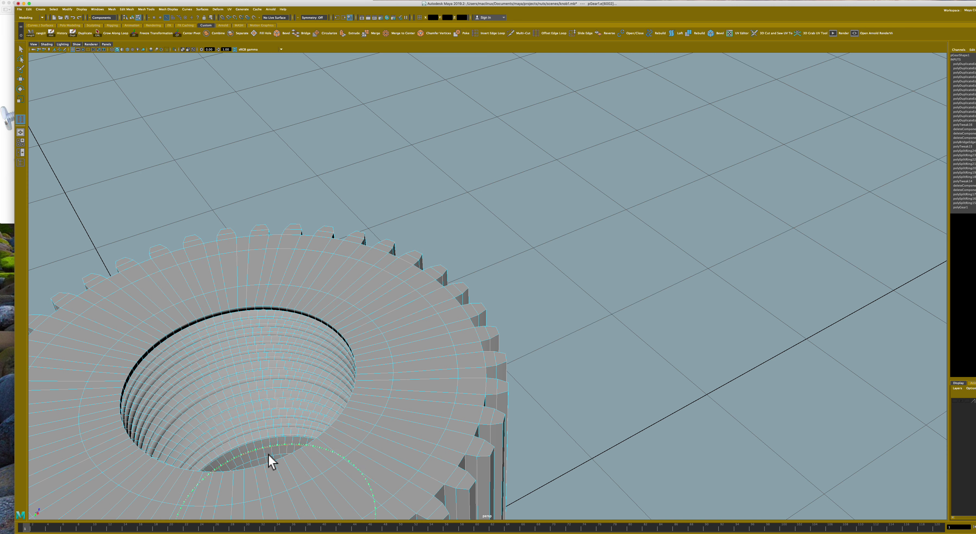
{"action": "left_click", "coordinate": [268, 456]}
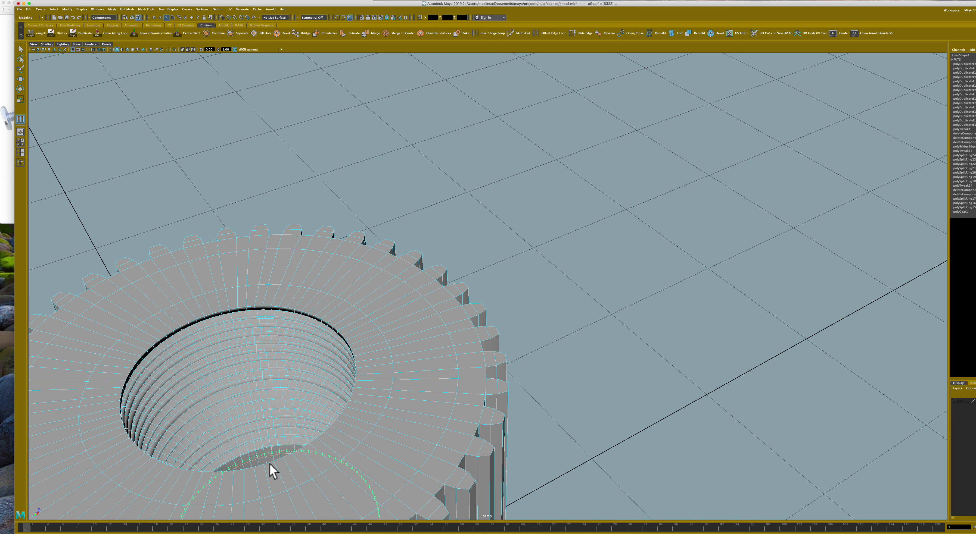
{"action": "left_click", "coordinate": [269, 464]}
{"action": "left_click", "coordinate": [673, 476]}
{"action": "left_click_drag", "start_coordinate": [672, 476], "coordinate": [642, 471], "text": "alt"}
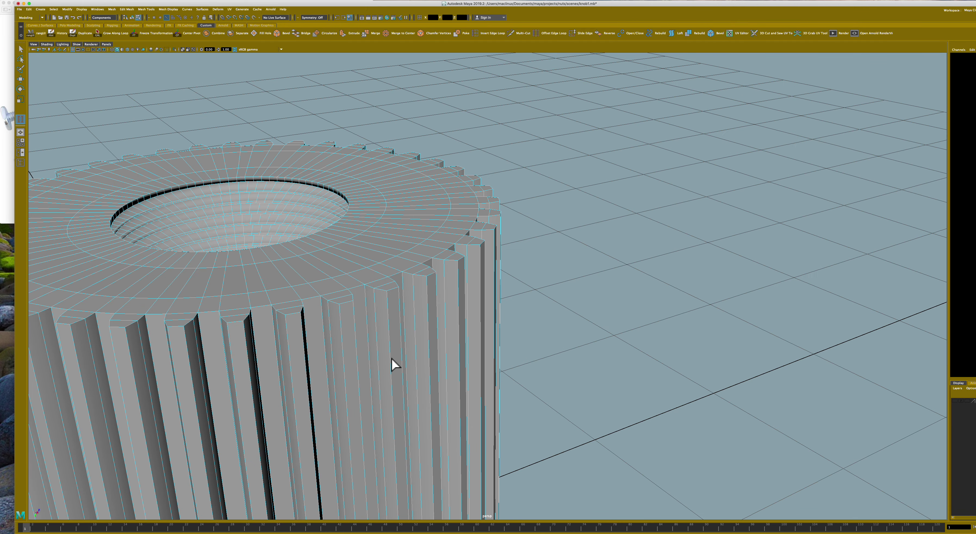
Switch pGear1 to object mode, select the whole gear and centre it in view.
{"action": "left_click_drag", "start_coordinate": [391, 360], "coordinate": [400, 366], "text": "alt"}
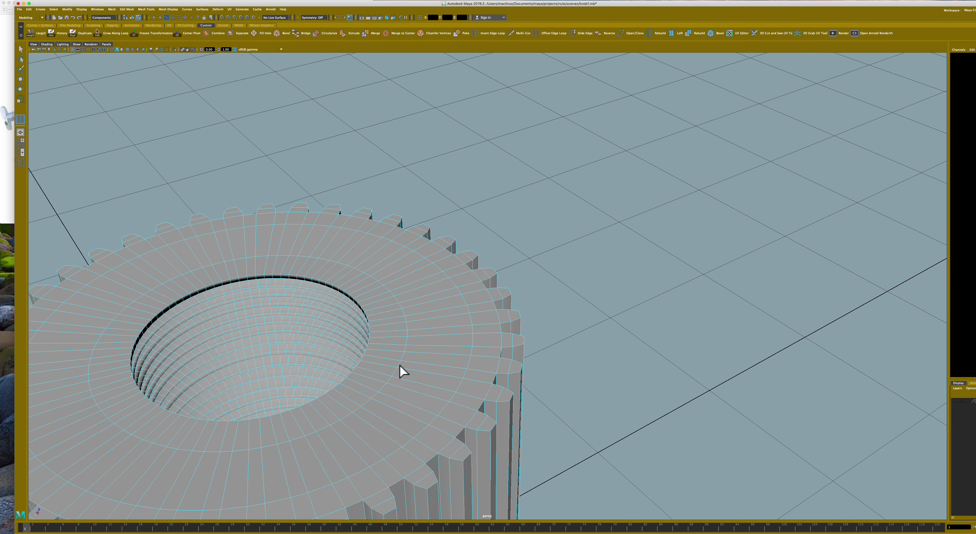
{"action": "right_click_drag", "start_coordinate": [399, 366], "coordinate": [426, 357]}
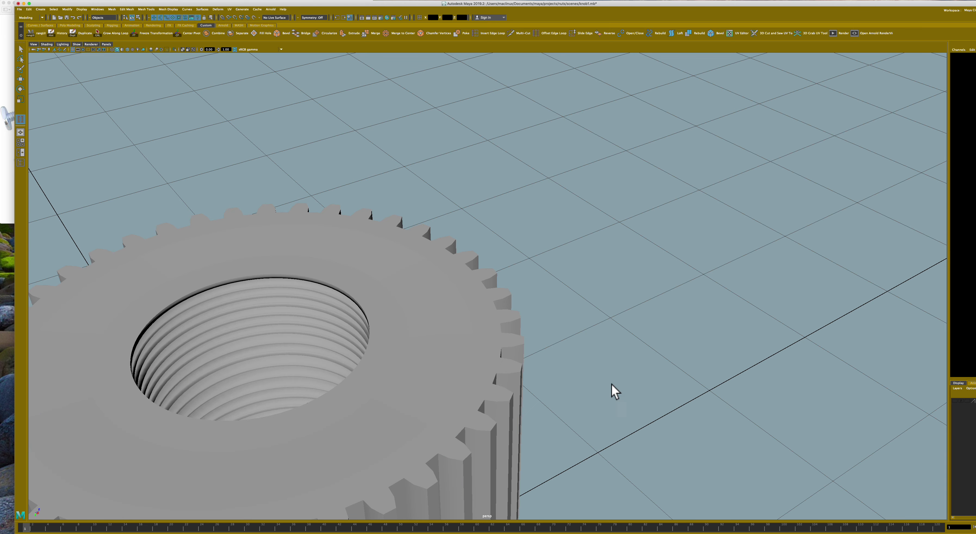
{"action": "left_click_drag", "start_coordinate": [638, 409], "coordinate": [606, 407], "text": "alt"}
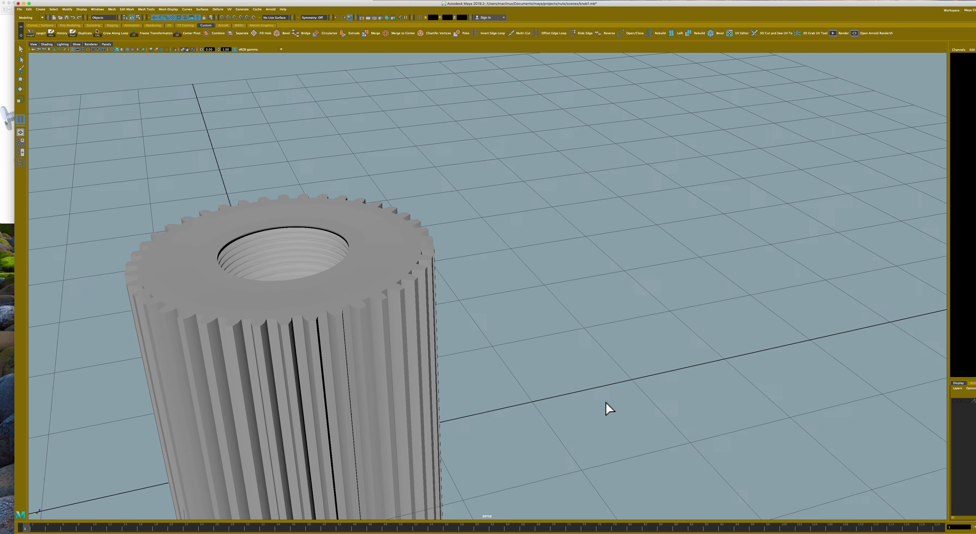
{"action": "scroll", "coordinate": [606, 403], "scroll_direction": "down", "scroll_amount": 5}
{"action": "right_click_drag", "start_coordinate": [363, 307], "coordinate": [388, 307]}
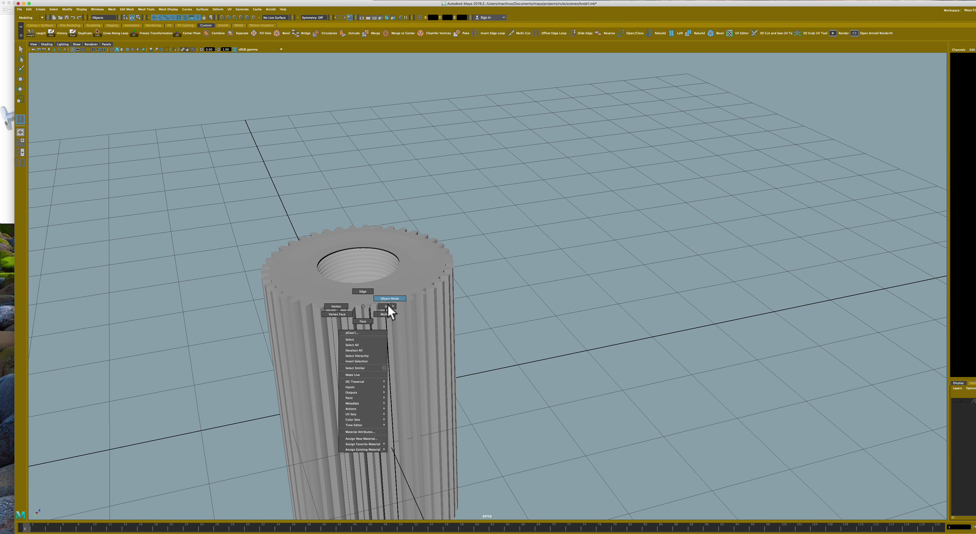
{"action": "left_click", "coordinate": [377, 310]}
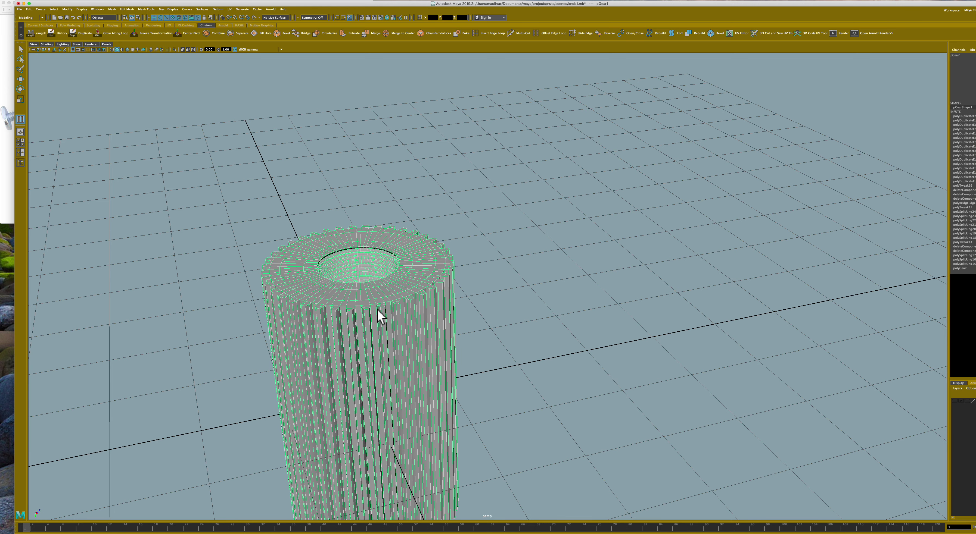
{"action": "middle_click_drag", "start_coordinate": [384, 355], "coordinate": [442, 310], "text": "alt"}
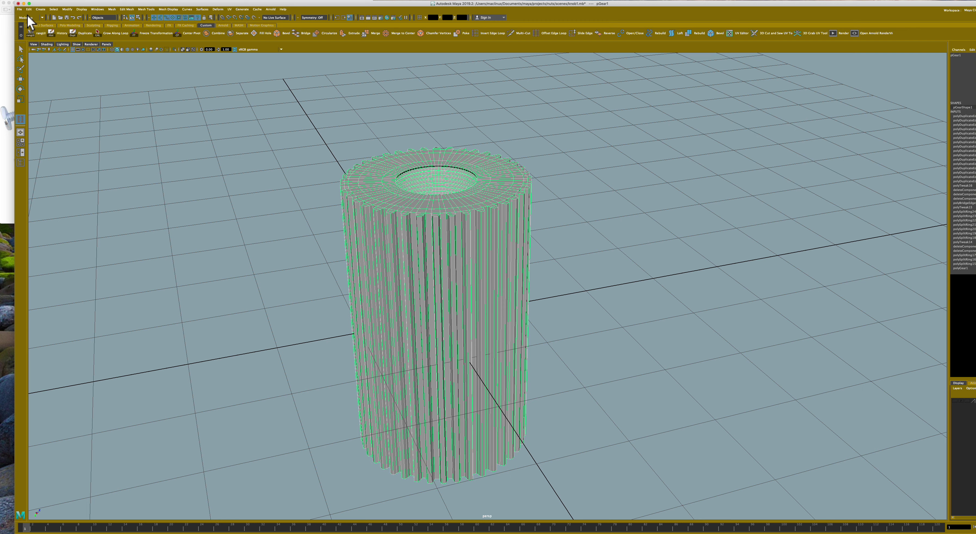
{"action": "left_click", "coordinate": [19, 9]}
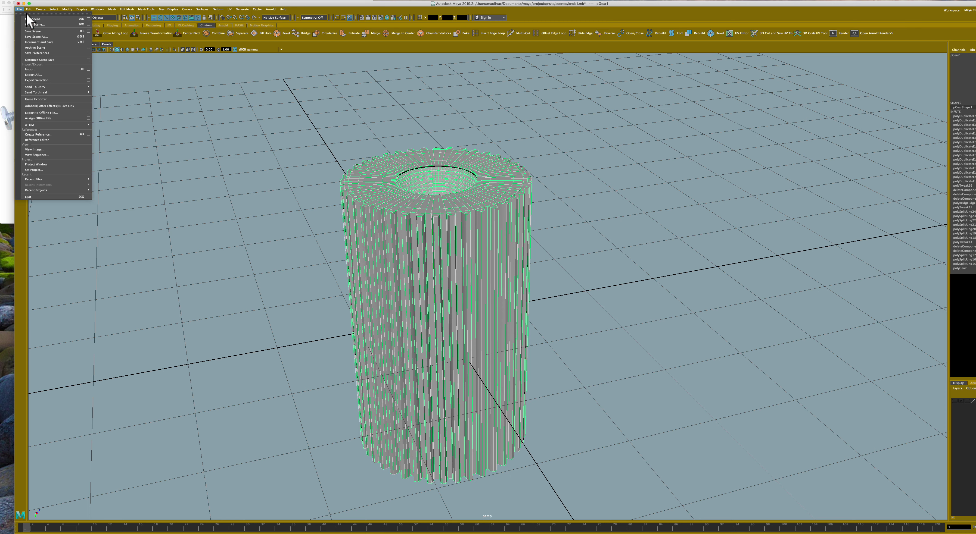
Save the scene under the new name KNOB1A.mb.
{"action": "left_click", "coordinate": [46, 37]}
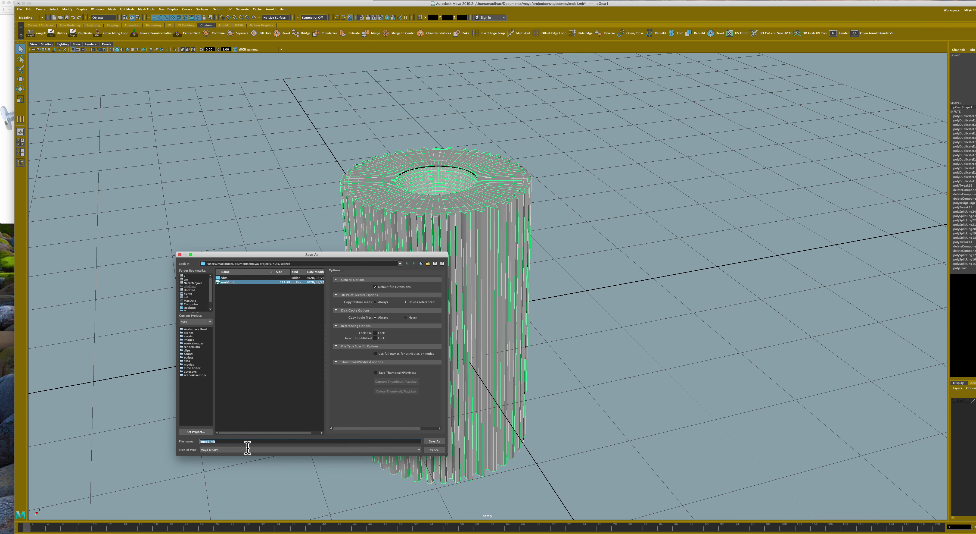
{"action": "type", "text": "k"}
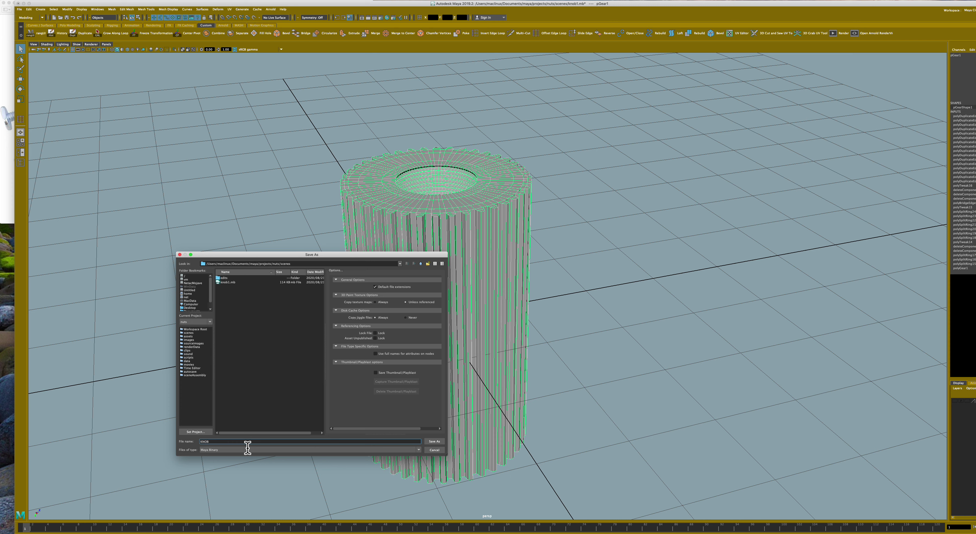
{"action": "type", "text": "1A"}
{"action": "left_click", "coordinate": [435, 443]}
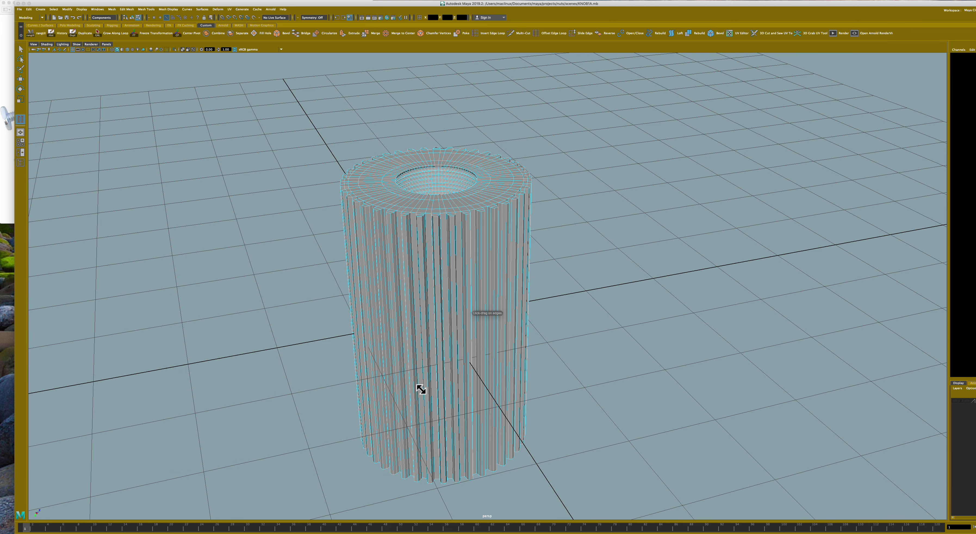
Turn on the hidden star base's layer visibility and select the gear in Object Mode.
{"action": "left_click", "coordinate": [954, 401]}
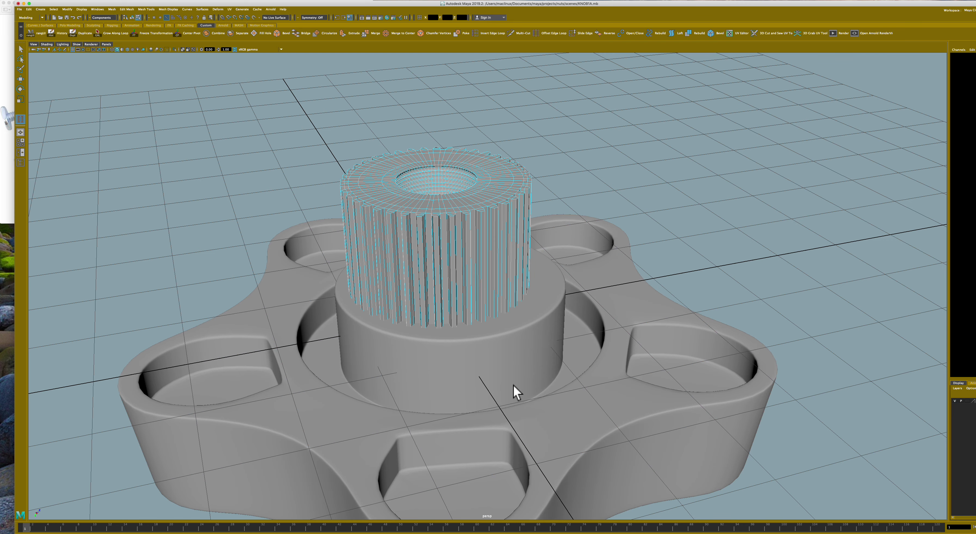
{"action": "left_click", "coordinate": [418, 294]}
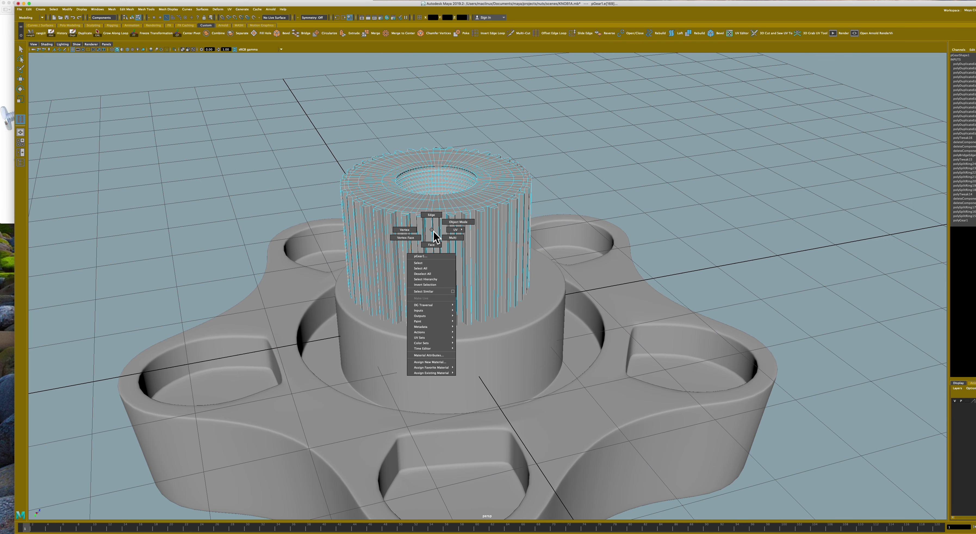
{"action": "right_click_drag", "start_coordinate": [436, 234], "coordinate": [458, 223]}
{"action": "key", "text": "a"}
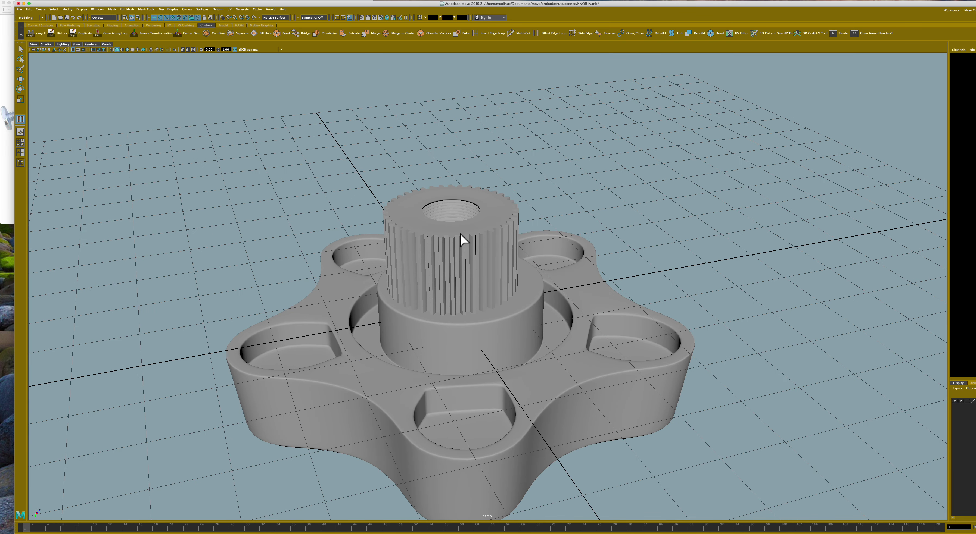
{"action": "left_click", "coordinate": [460, 239]}
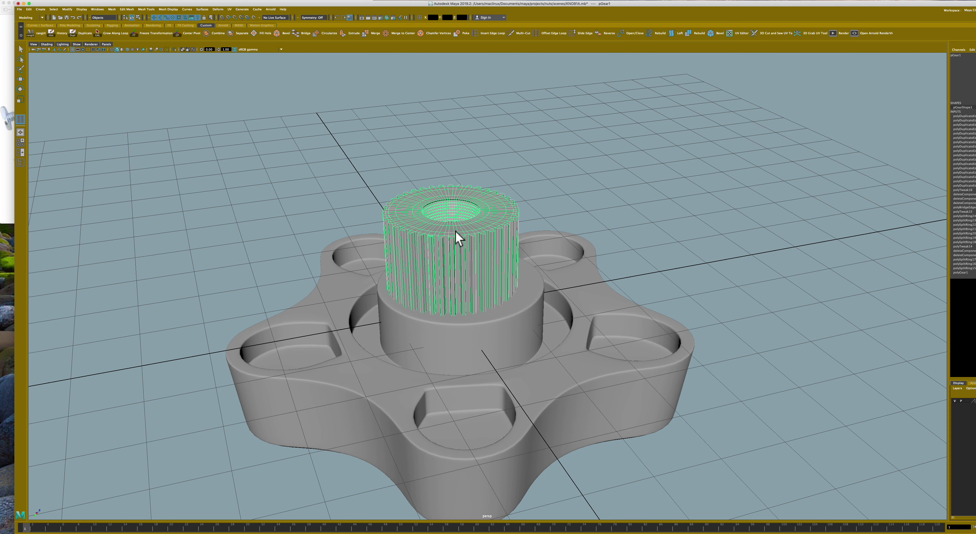
Narrow the gear into a slim cylinder over the central hub and switch to the four-pane layout.
{"action": "key", "text": "r"}
{"action": "left_click_drag", "start_coordinate": [542, 221], "coordinate": [540, 224], "text": "alt"}
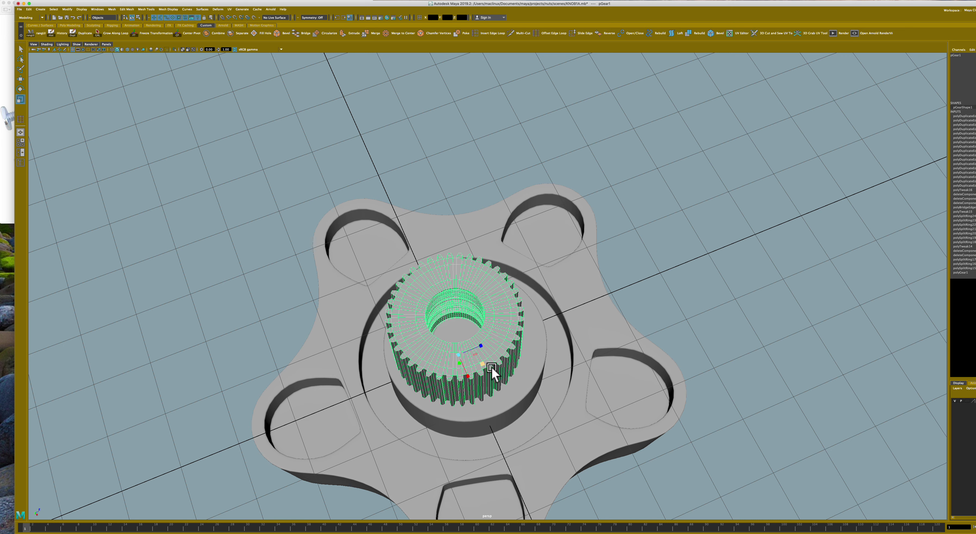
{"action": "left_click_drag", "start_coordinate": [491, 367], "coordinate": [486, 366]}
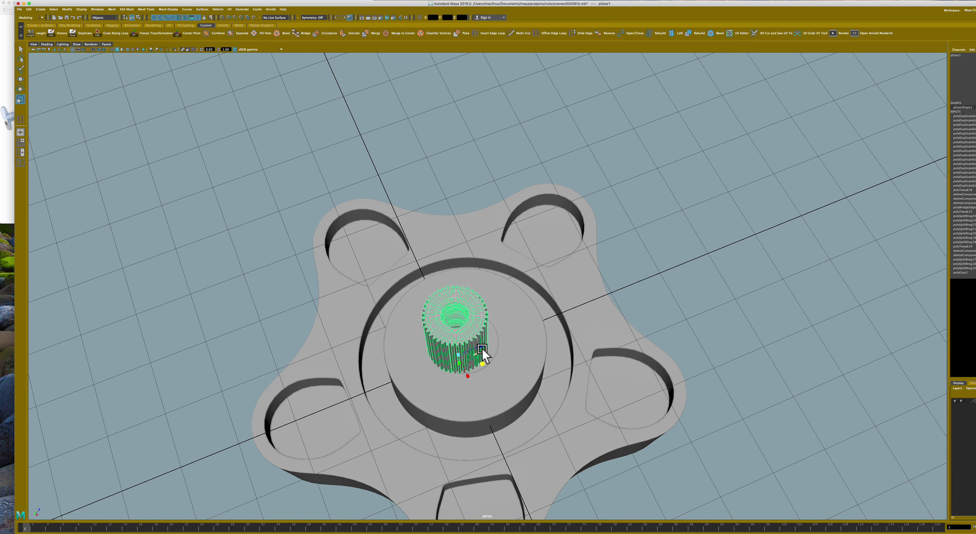
{"action": "key", "text": "w"}
{"action": "mouse_move", "coordinate": [492, 352]}
{"action": "left_mouse_down"}
{"action": "mouse_move", "coordinate": [527, 353]}
{"action": "mouse_move", "coordinate": [580, 323]}
{"action": "mouse_move", "coordinate": [584, 340]}
{"action": "mouse_move", "coordinate": [548, 341]}
{"action": "left_mouse_up"}
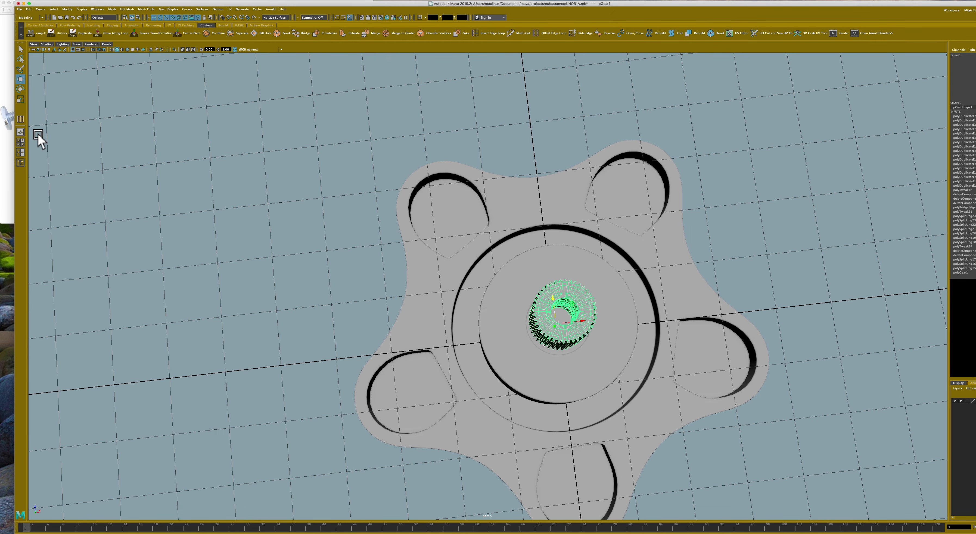
{"action": "key", "text": "space"}
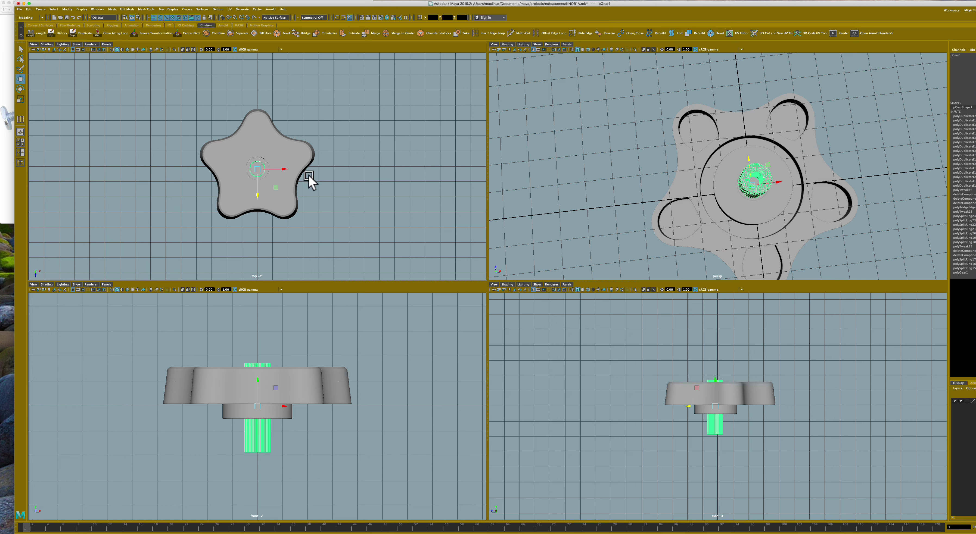
Flatten the gear vertically into a thin slice, then enlarge it slightly in perspective.
{"action": "key", "text": "r"}
{"action": "left_click_drag", "start_coordinate": [266, 386], "coordinate": [267, 402]}
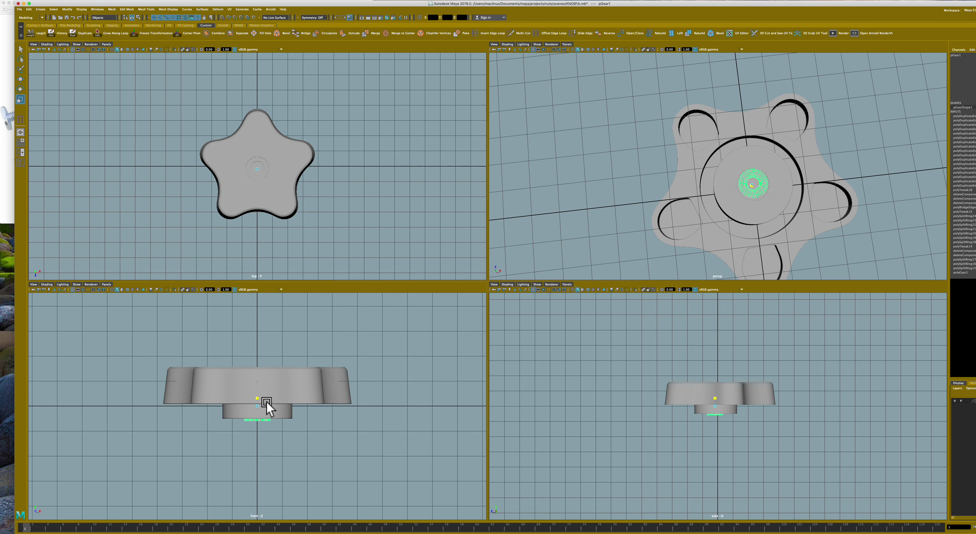
{"action": "right_click", "coordinate": [589, 207]}
{"action": "key", "text": "space"}
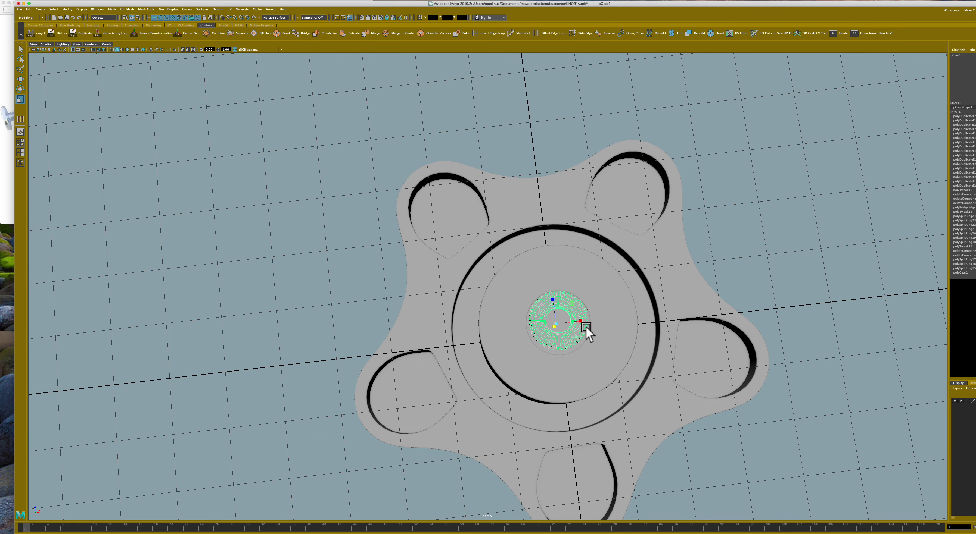
{"action": "middle_click_drag", "start_coordinate": [578, 315], "coordinate": [583, 311]}
Adjust the gear slice's pivot position so it sits centred in the hub.
{"action": "key", "text": "w"}
{"action": "left_click_drag", "start_coordinate": [570, 329], "coordinate": [560, 304]}
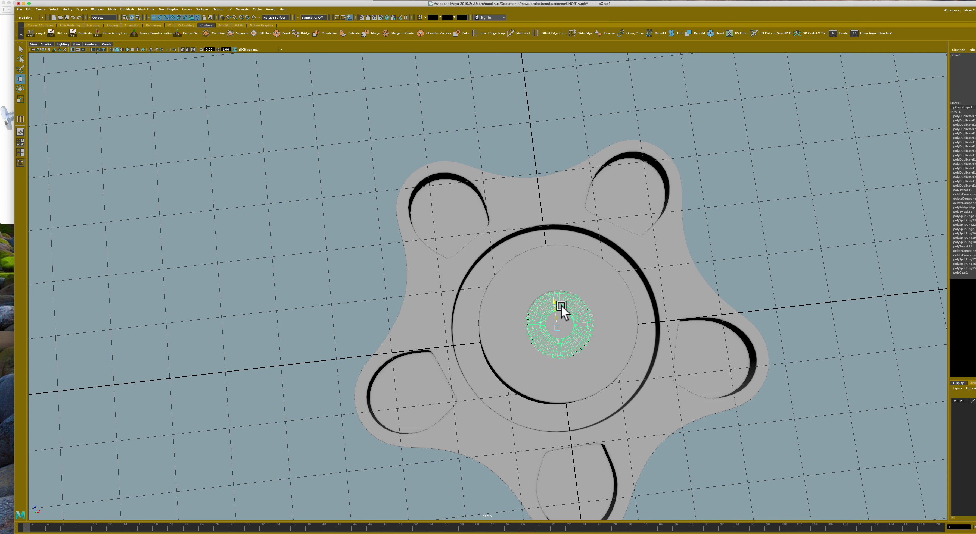
{"action": "left_click_drag", "start_coordinate": [561, 305], "coordinate": [579, 313]}
{"action": "key", "text": "r"}
{"action": "mouse_move", "coordinate": [655, 422]}
{"action": "left_mouse_down", "text": "alt"}
{"action": "mouse_move", "coordinate": [671, 453]}
{"action": "mouse_move", "coordinate": [634, 410]}
{"action": "left_mouse_up", "text": "alt"}
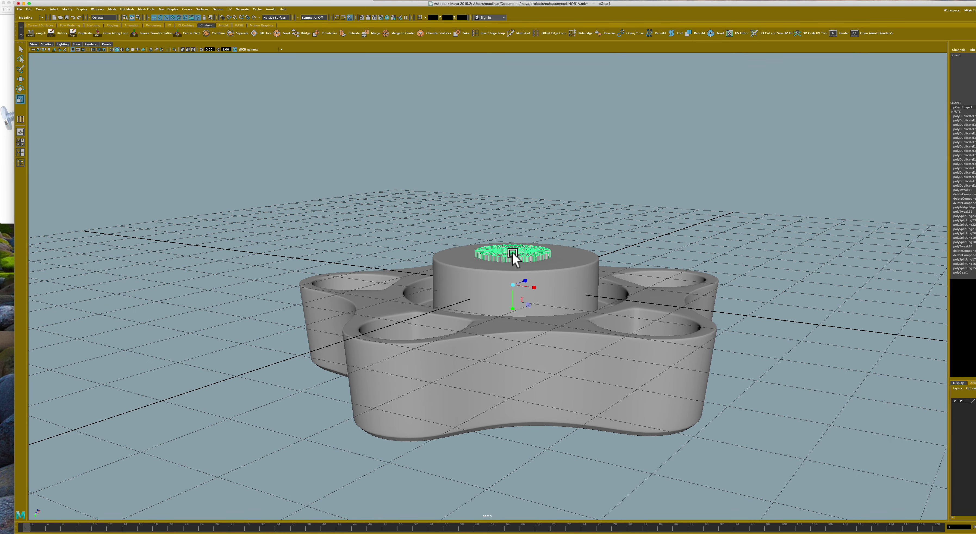
Lower the gear slice along Y into the hub top, then view it from above.
{"action": "key", "text": "w"}
{"action": "left_click_drag", "start_coordinate": [526, 295], "coordinate": [521, 320]}
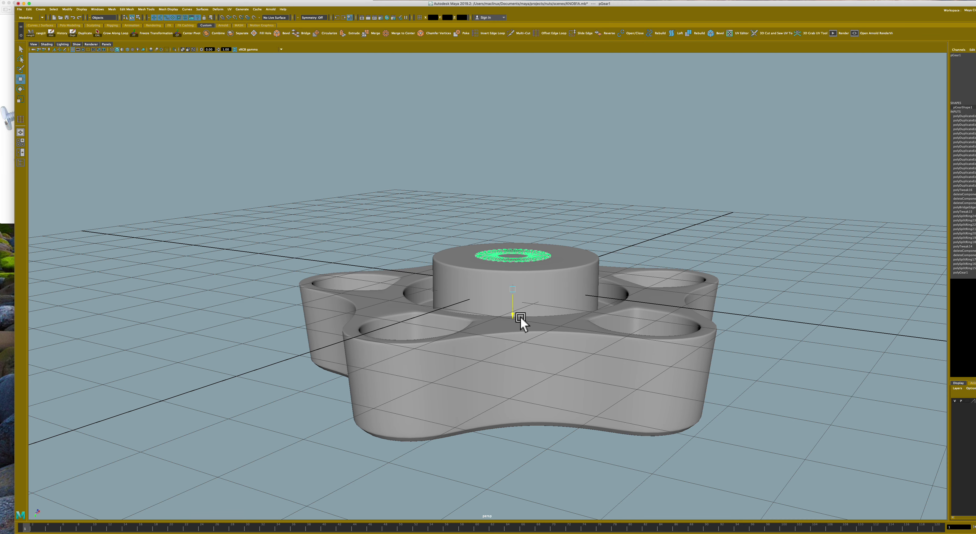
{"action": "left_click_drag", "start_coordinate": [521, 317], "coordinate": [520, 317]}
{"action": "mouse_move", "coordinate": [518, 412]}
{"action": "left_mouse_down", "text": "alt"}
{"action": "mouse_move", "coordinate": [515, 429]}
{"action": "mouse_move", "coordinate": [507, 425]}
{"action": "left_mouse_up", "text": "alt"}
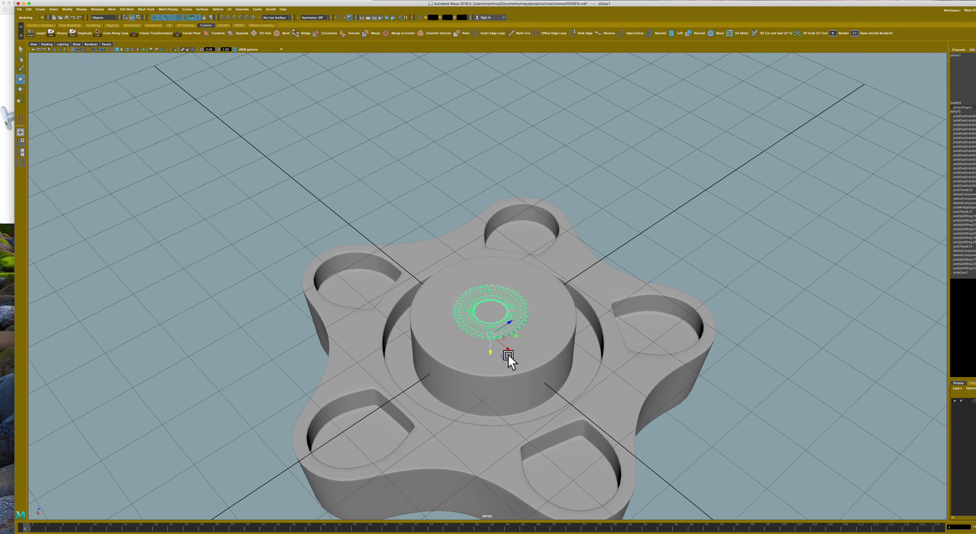
{"action": "mouse_move", "coordinate": [507, 355]}
{"action": "left_mouse_down", "text": "alt"}
{"action": "mouse_move", "coordinate": [508, 324]}
{"action": "mouse_move", "coordinate": [506, 369]}
{"action": "left_mouse_up", "text": "alt"}
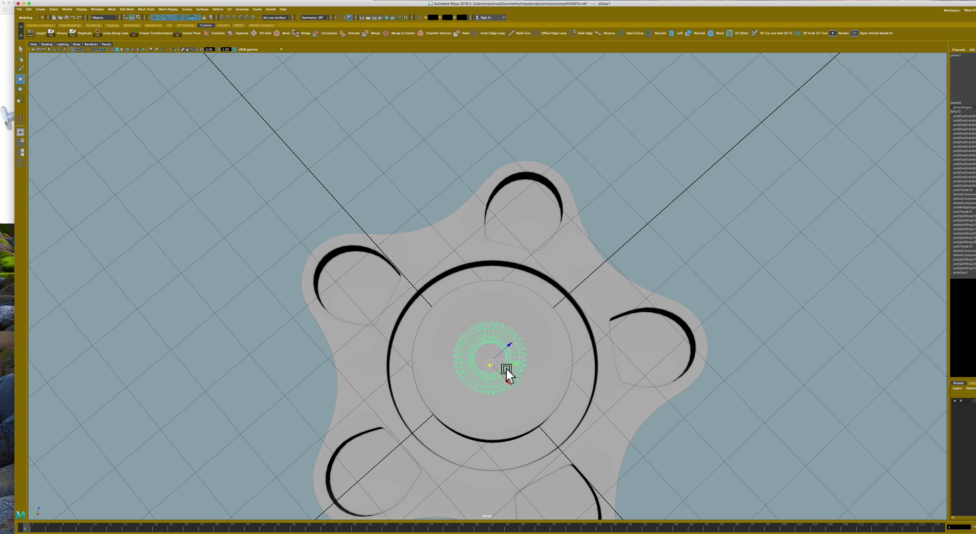
Delete the hub's centre cap face in Face mode to open a round hole.
{"action": "right_click", "coordinate": [489, 357]}
{"action": "left_click", "coordinate": [493, 372]}
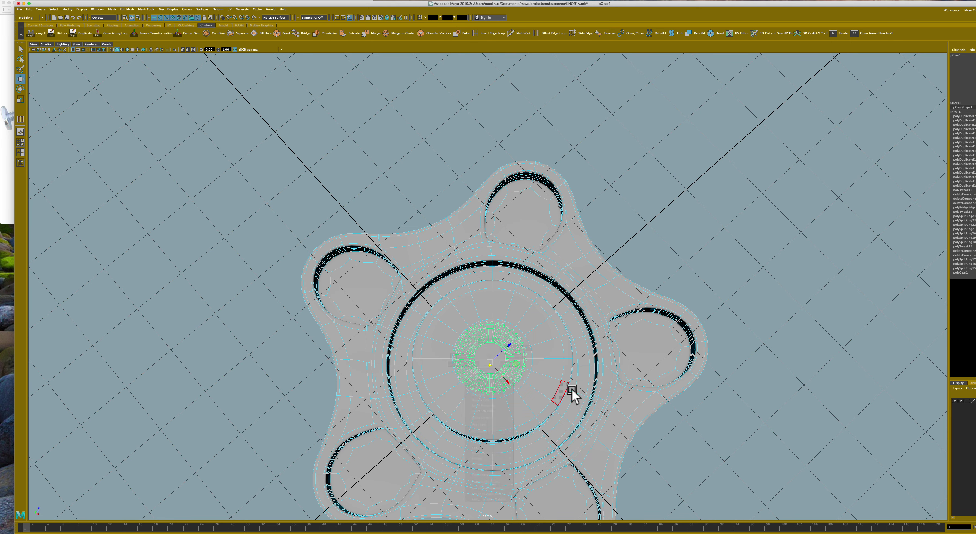
{"action": "left_click", "coordinate": [566, 383]}
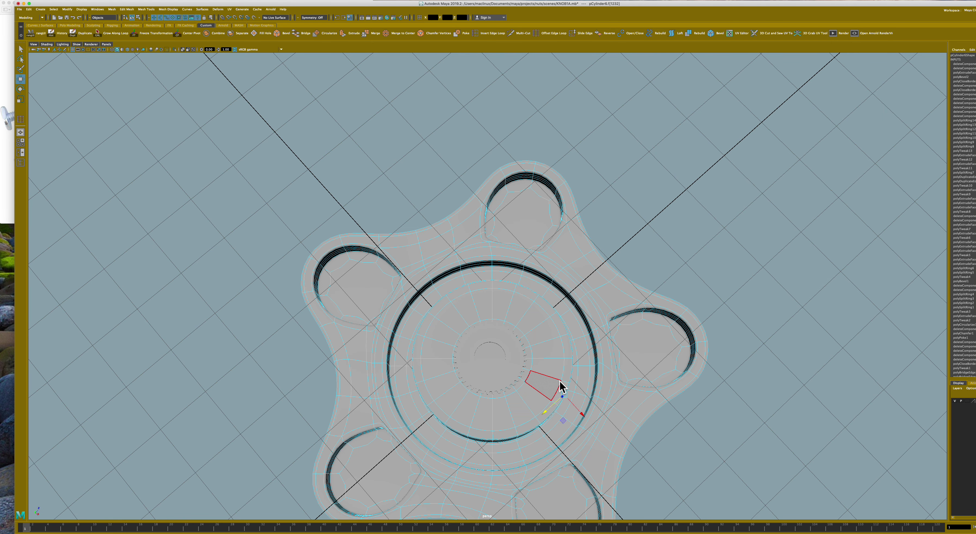
{"action": "right_click_drag", "start_coordinate": [560, 381], "coordinate": [553, 393]}
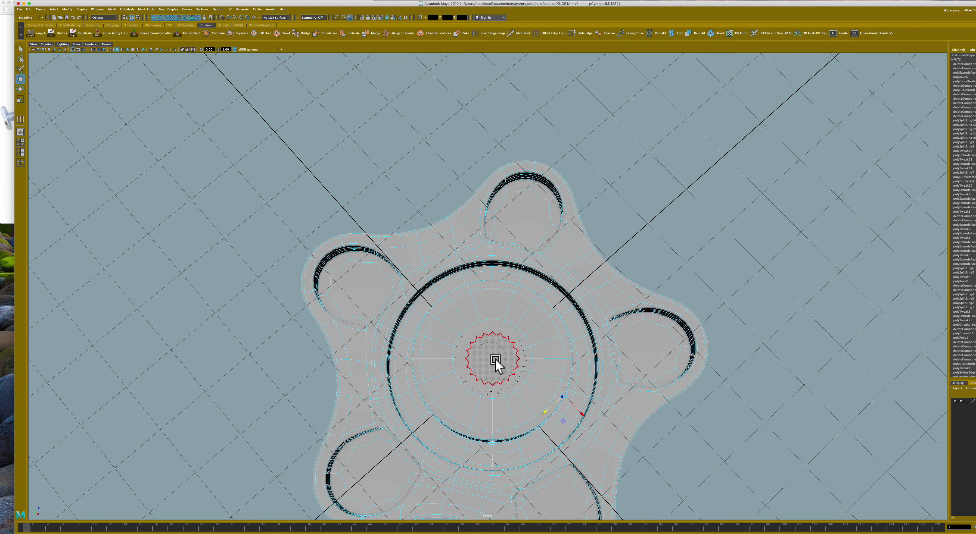
{"action": "left_click", "coordinate": [495, 358]}
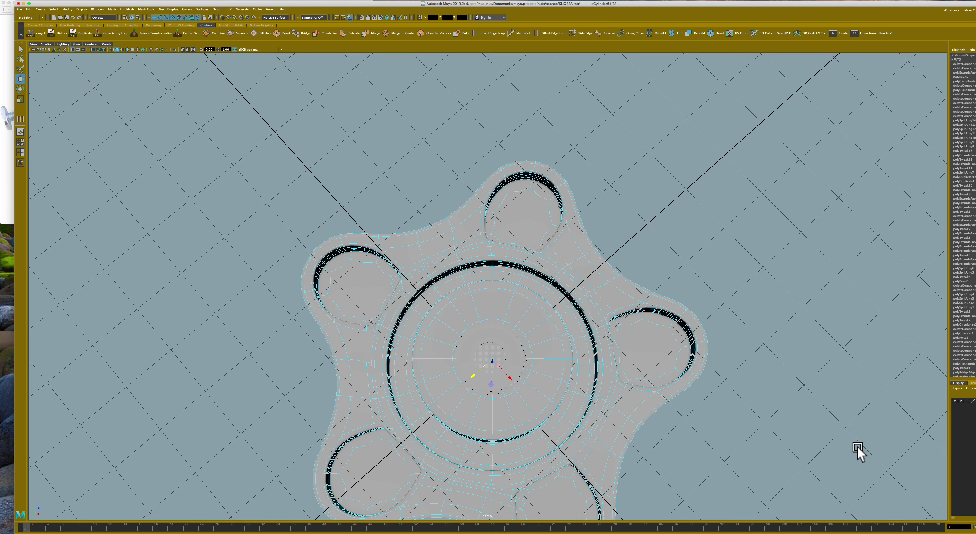
{"action": "key", "text": "Delete"}
{"action": "left_click_drag", "start_coordinate": [757, 426], "coordinate": [733, 406], "text": "alt"}
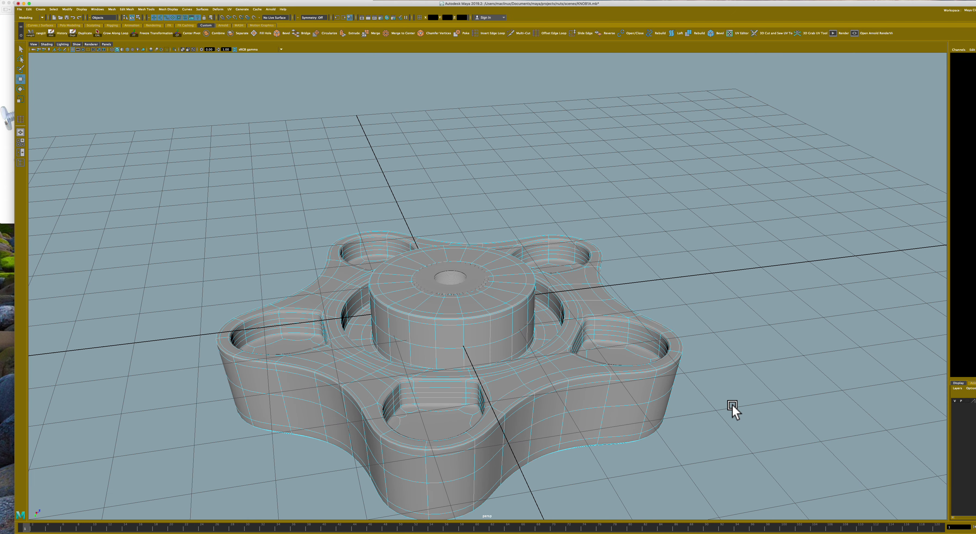
Return to Object Mode and nudge the thread gear lower inside the hub's hole.
{"action": "left_click", "coordinate": [465, 291]}
{"action": "right_click_drag", "start_coordinate": [465, 284], "coordinate": [488, 283]}
{"action": "left_click", "coordinate": [479, 280]}
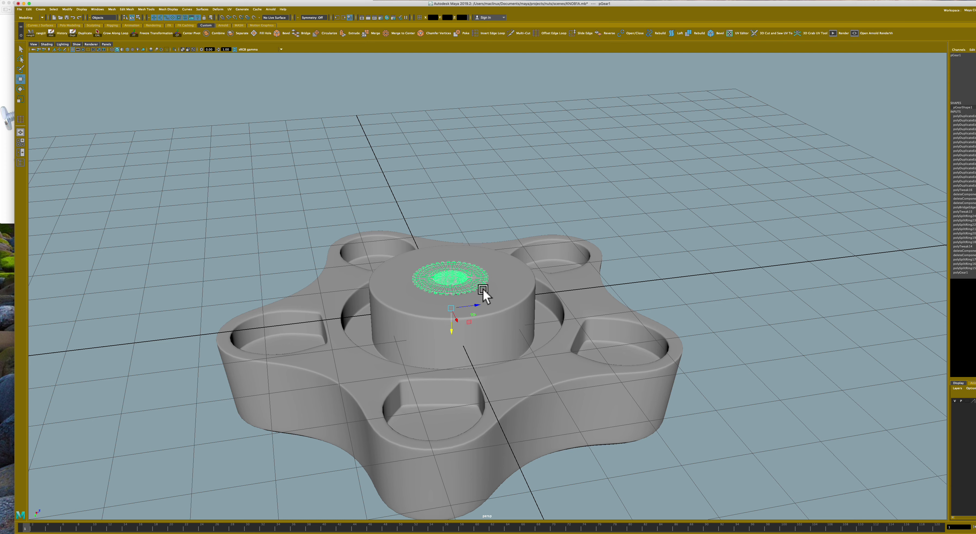
{"action": "left_click_drag", "start_coordinate": [462, 336], "coordinate": [461, 335]}
{"action": "left_click", "coordinate": [769, 450]}
{"action": "mouse_move", "coordinate": [755, 448]}
{"action": "left_mouse_down", "text": "alt"}
{"action": "mouse_move", "coordinate": [744, 470]}
{"action": "mouse_move", "coordinate": [707, 483]}
{"action": "mouse_move", "coordinate": [712, 467]}
{"action": "mouse_move", "coordinate": [694, 449]}
{"action": "left_mouse_up", "text": "alt"}
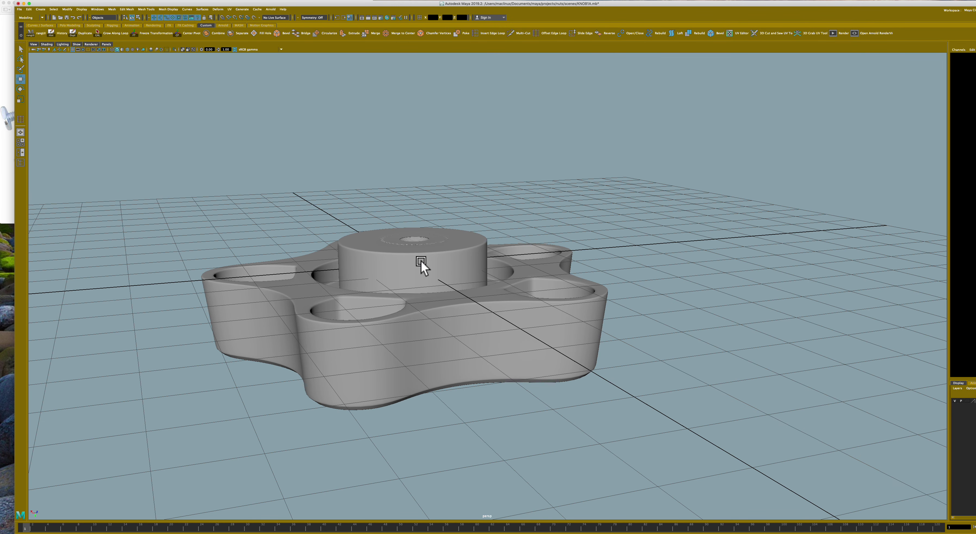
Shift the thread gear along X to centre it over the hub's hole.
{"action": "left_click", "coordinate": [407, 241]}
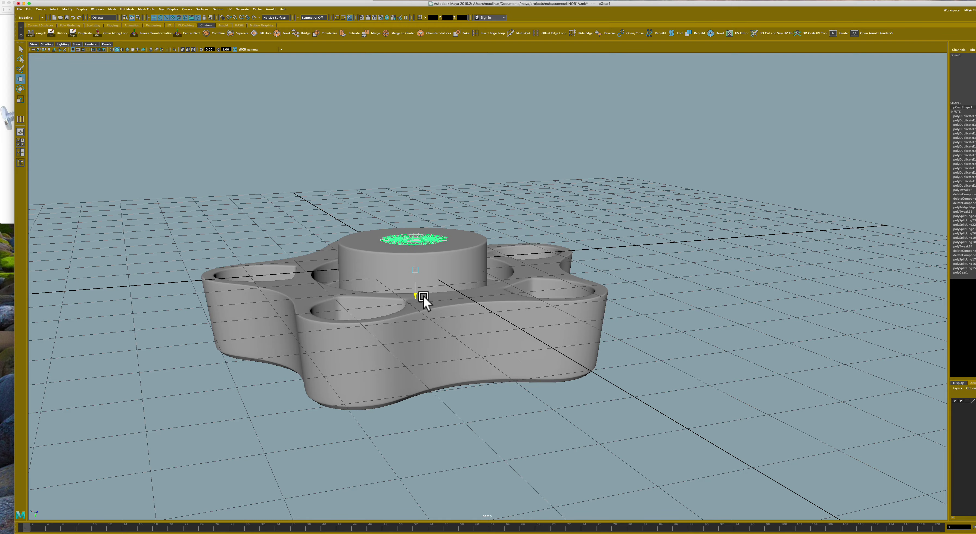
{"action": "left_click", "coordinate": [508, 436]}
{"action": "mouse_move", "coordinate": [507, 435]}
{"action": "left_mouse_down", "text": "alt"}
{"action": "mouse_move", "coordinate": [462, 461]}
{"action": "mouse_move", "coordinate": [413, 448]}
{"action": "mouse_move", "coordinate": [405, 467]}
{"action": "left_mouse_up", "text": "alt"}
{"action": "scroll", "coordinate": [552, 222], "scroll_direction": "up", "scroll_amount": 2}
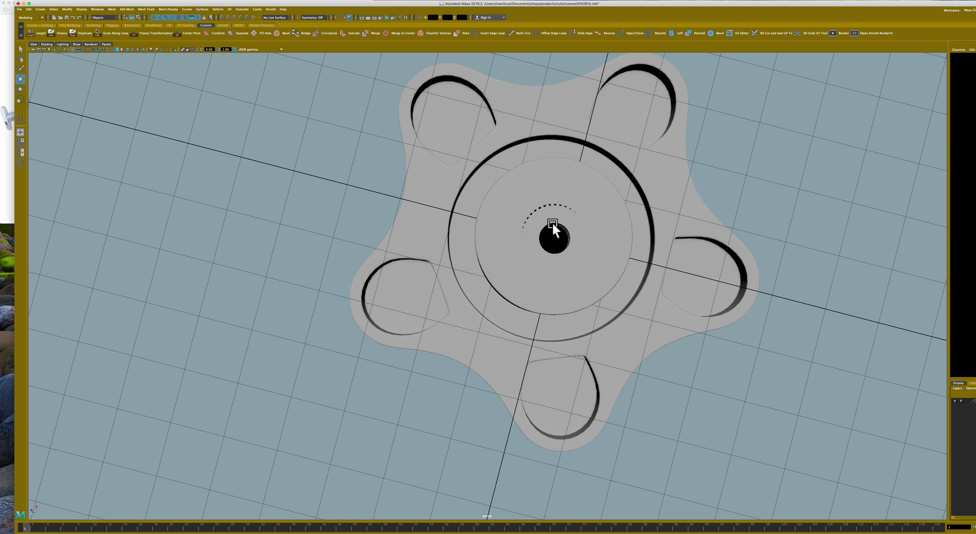
{"action": "left_click", "coordinate": [552, 224]}
{"action": "left_click_drag", "start_coordinate": [534, 238], "coordinate": [532, 238]}
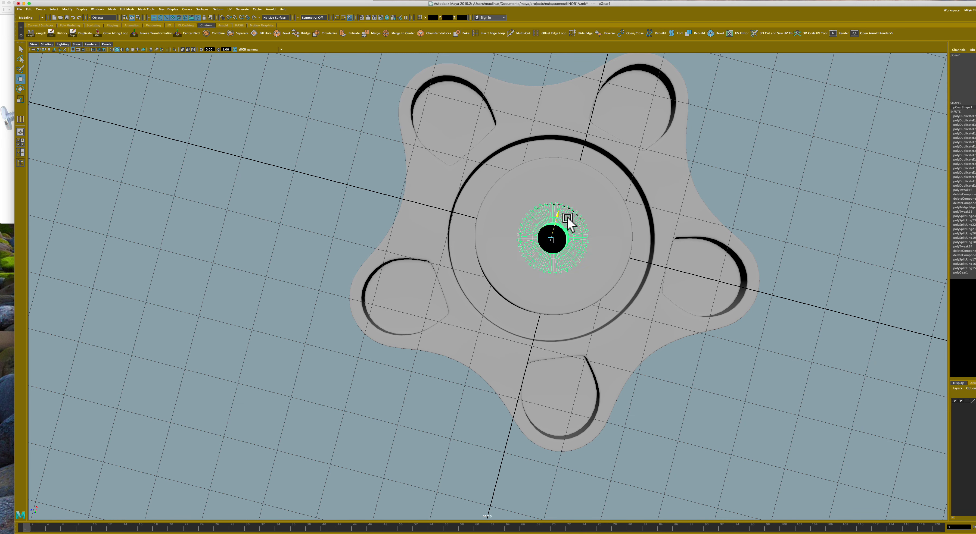
{"action": "left_click_drag", "start_coordinate": [567, 218], "coordinate": [569, 219]}
Deselect the gear and orbit to a low side view to check its alignment.
{"action": "left_click", "coordinate": [393, 450]}
{"action": "key", "text": "["}
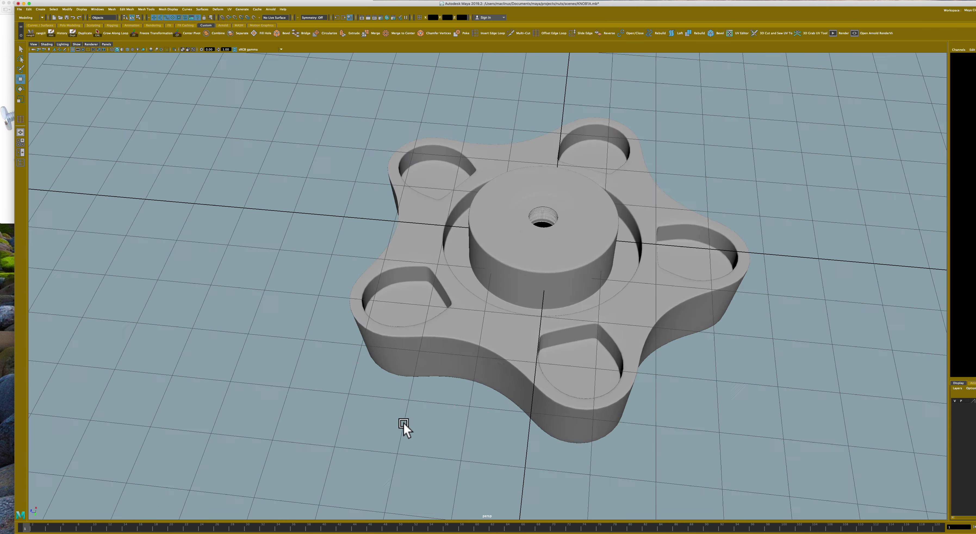
{"action": "left_click", "coordinate": [544, 234]}
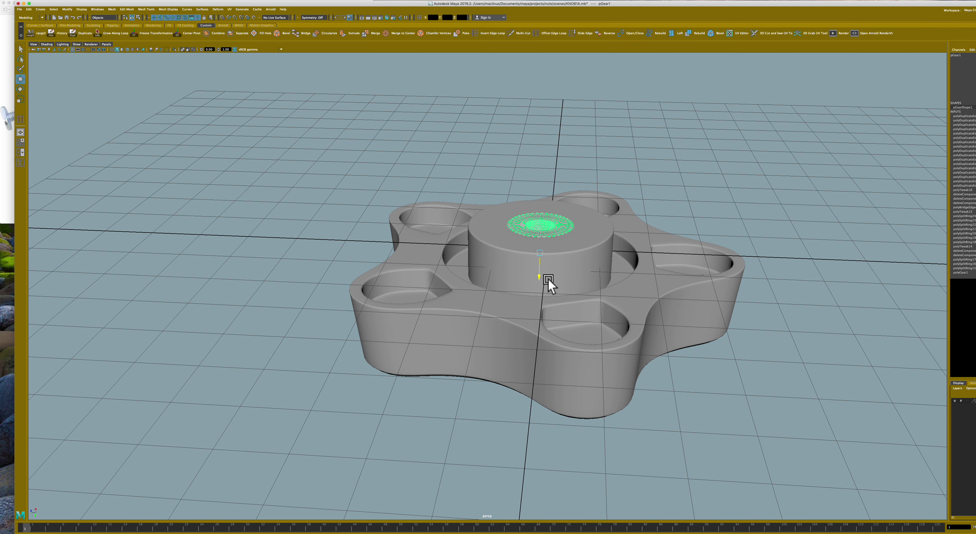
{"action": "left_click", "coordinate": [438, 444]}
{"action": "mouse_move", "coordinate": [438, 445]}
{"action": "left_mouse_down", "text": "alt"}
{"action": "mouse_move", "coordinate": [436, 468]}
{"action": "mouse_move", "coordinate": [498, 443]}
{"action": "mouse_move", "coordinate": [475, 438]}
{"action": "mouse_move", "coordinate": [490, 369]}
{"action": "left_mouse_up", "text": "alt"}
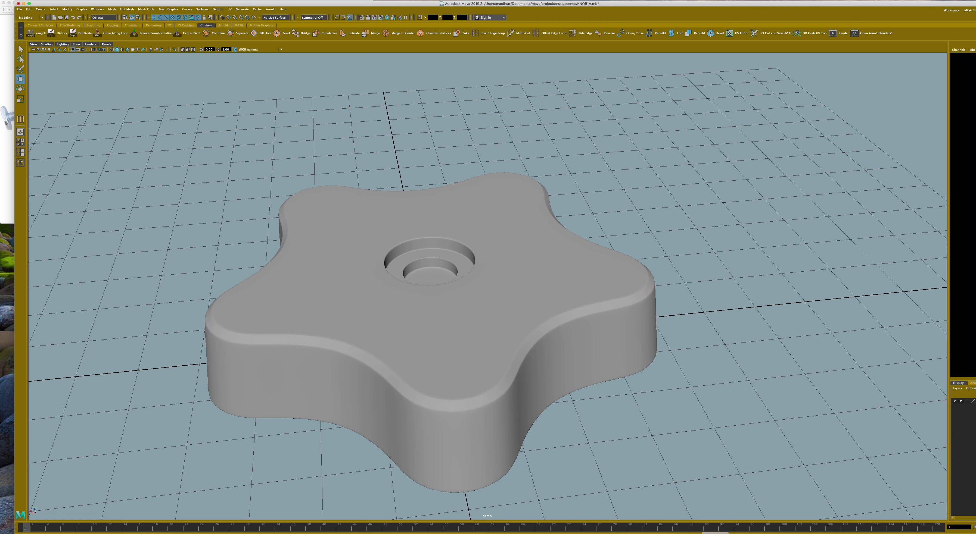
{"action": "left_click", "coordinate": [404, 365]}
{"action": "scroll", "coordinate": [407, 378], "scroll_direction": "down", "scroll_amount": 3}
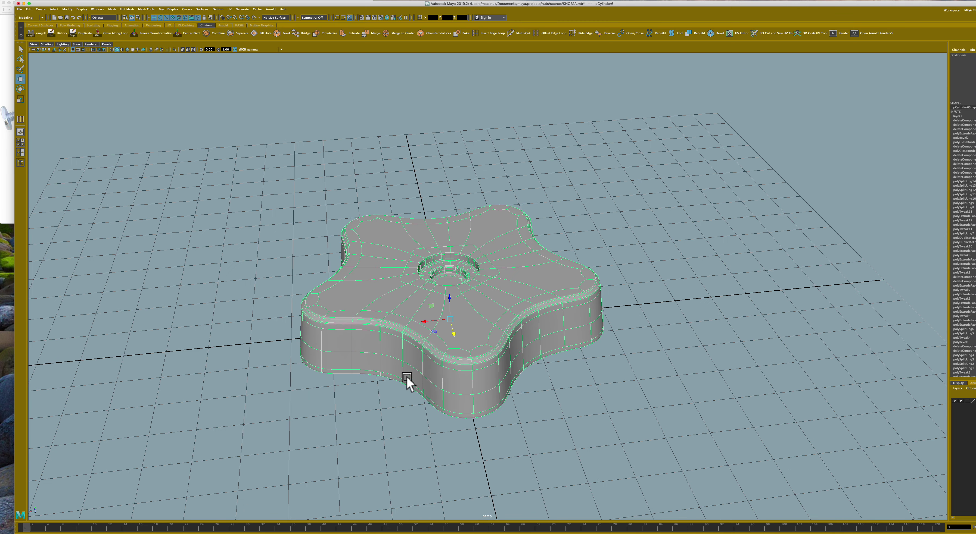
{"action": "left_click_drag", "start_coordinate": [400, 384], "coordinate": [395, 376], "text": "alt"}
{"action": "mouse_move", "coordinate": [428, 332]}
{"action": "left_mouse_down", "text": "alt"}
{"action": "mouse_move", "coordinate": [484, 386]}
{"action": "mouse_move", "coordinate": [484, 304]}
{"action": "mouse_move", "coordinate": [514, 338]}
{"action": "mouse_move", "coordinate": [462, 344]}
{"action": "left_mouse_up", "text": "alt"}
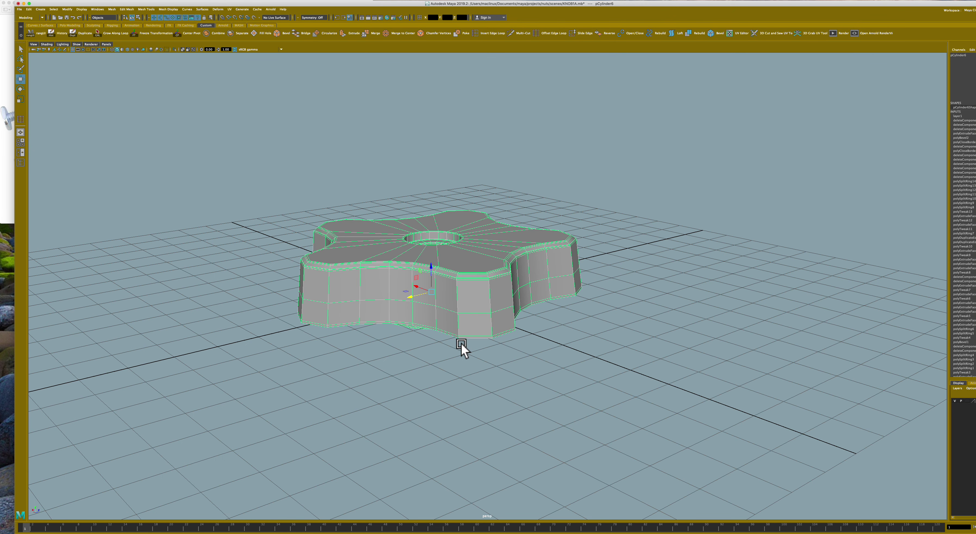
{"action": "key", "text": "3"}
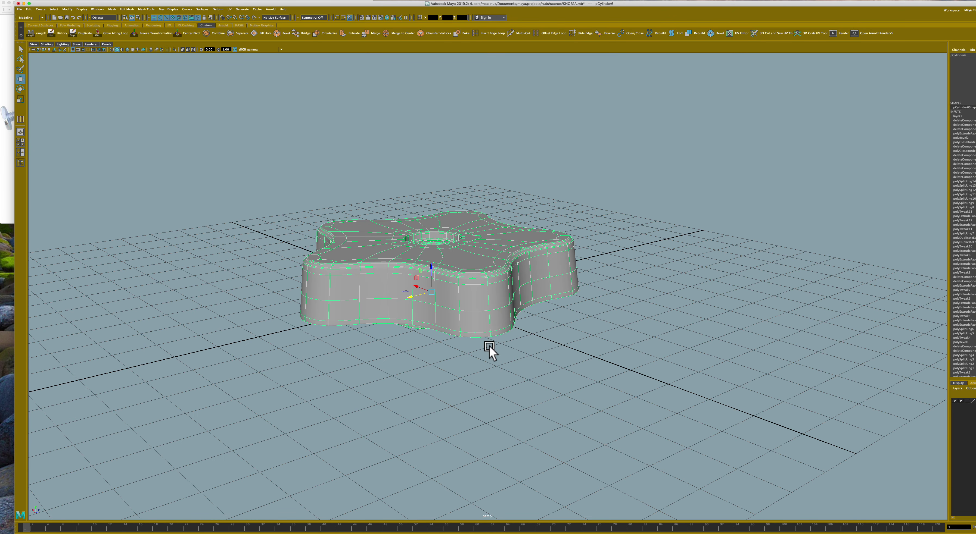
{"action": "left_click", "coordinate": [543, 356]}
{"action": "left_click_drag", "start_coordinate": [521, 356], "coordinate": [519, 364], "text": "alt"}
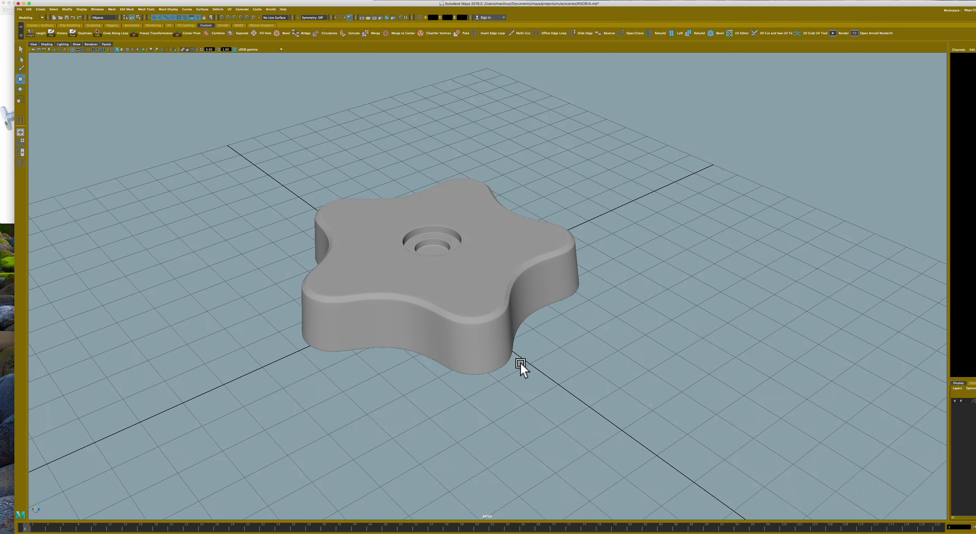
{"action": "left_click", "coordinate": [475, 322]}
{"action": "mouse_move", "coordinate": [475, 322]}
{"action": "left_mouse_down", "text": "alt"}
{"action": "mouse_move", "coordinate": [478, 335]}
{"action": "mouse_move", "coordinate": [453, 331]}
{"action": "mouse_move", "coordinate": [451, 347]}
{"action": "mouse_move", "coordinate": [429, 308]}
{"action": "left_mouse_up", "text": "alt"}
{"action": "left_click", "coordinate": [452, 392]}
{"action": "mouse_move", "coordinate": [447, 392]}
{"action": "left_mouse_down", "text": "alt"}
{"action": "mouse_move", "coordinate": [464, 359]}
{"action": "mouse_move", "coordinate": [488, 357]}
{"action": "mouse_move", "coordinate": [477, 384]}
{"action": "left_mouse_up", "text": "alt"}
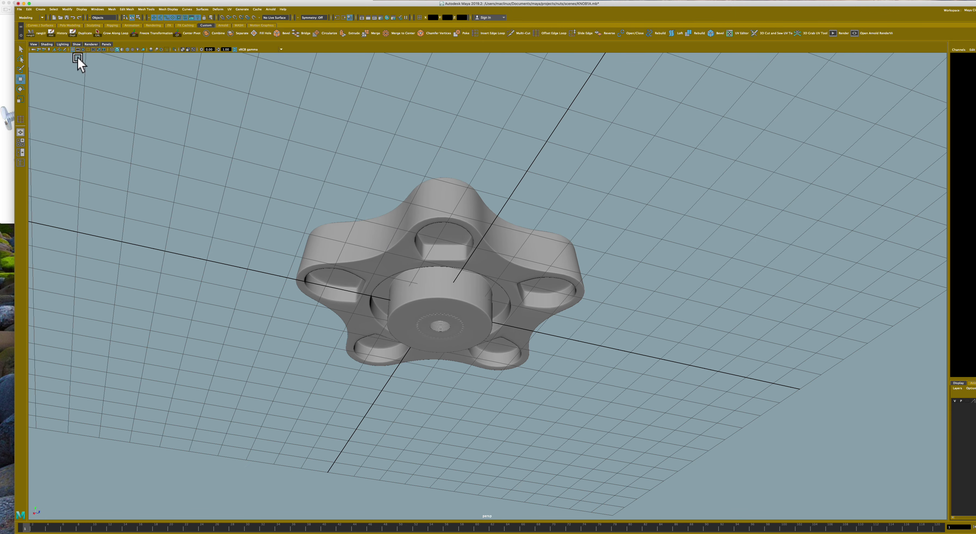